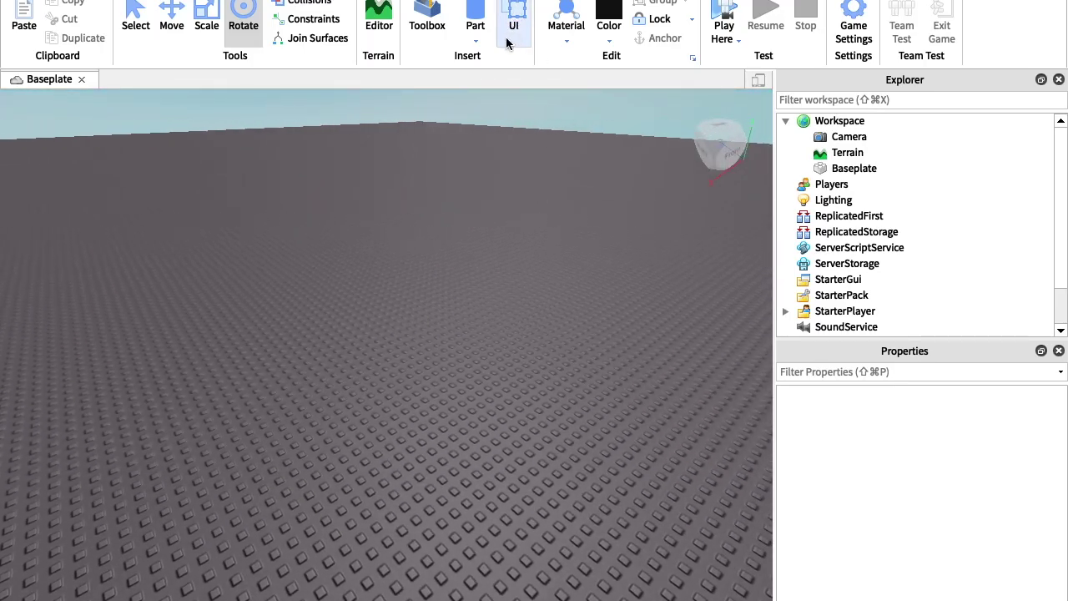
Step: Insert a block part on the baseplate and scale it to a near-cube of about 2 × 1.9 × 2
left_click(475, 38)
left_click(514, 62)
key("f")
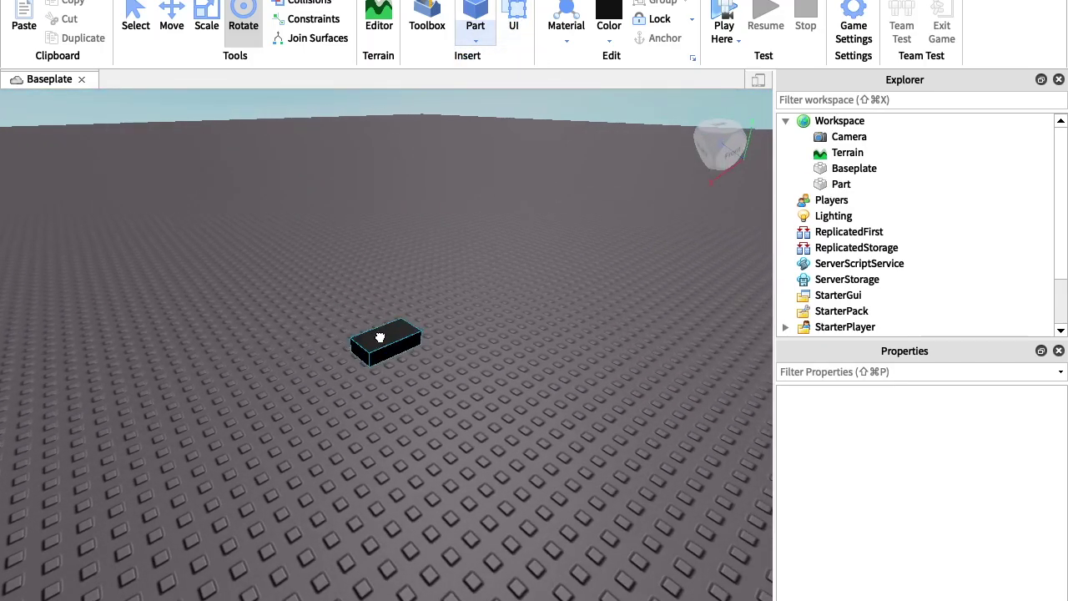
left_click(201, 8)
left_click_drag(514, 359, 470, 386)
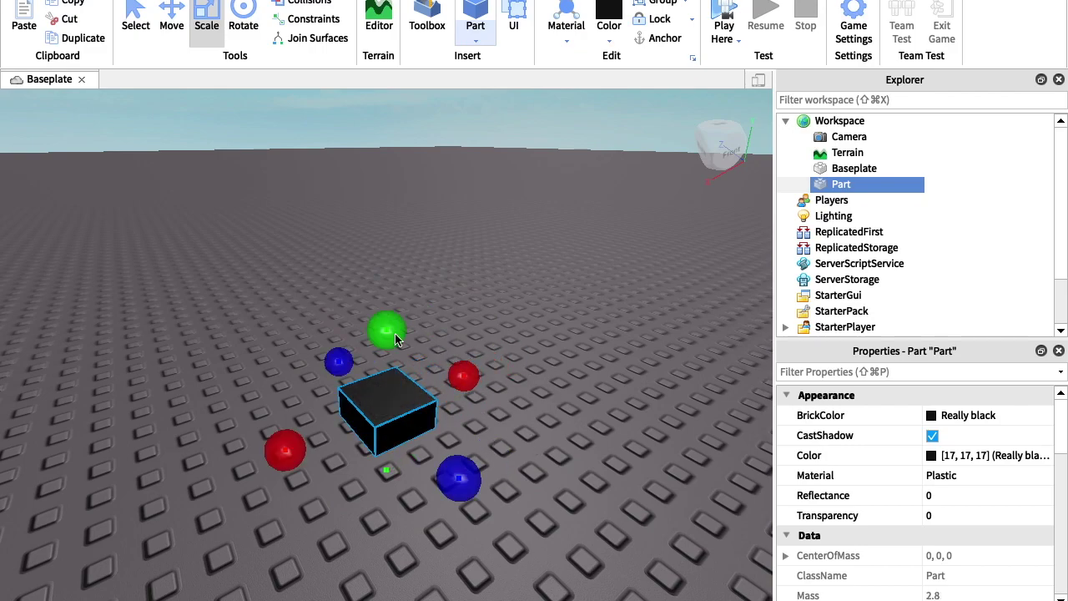
left_click_drag(373, 333, 384, 298)
Step: Set the block's FrontSurface property to Hinge
scroll(900, 498, "down", 5)
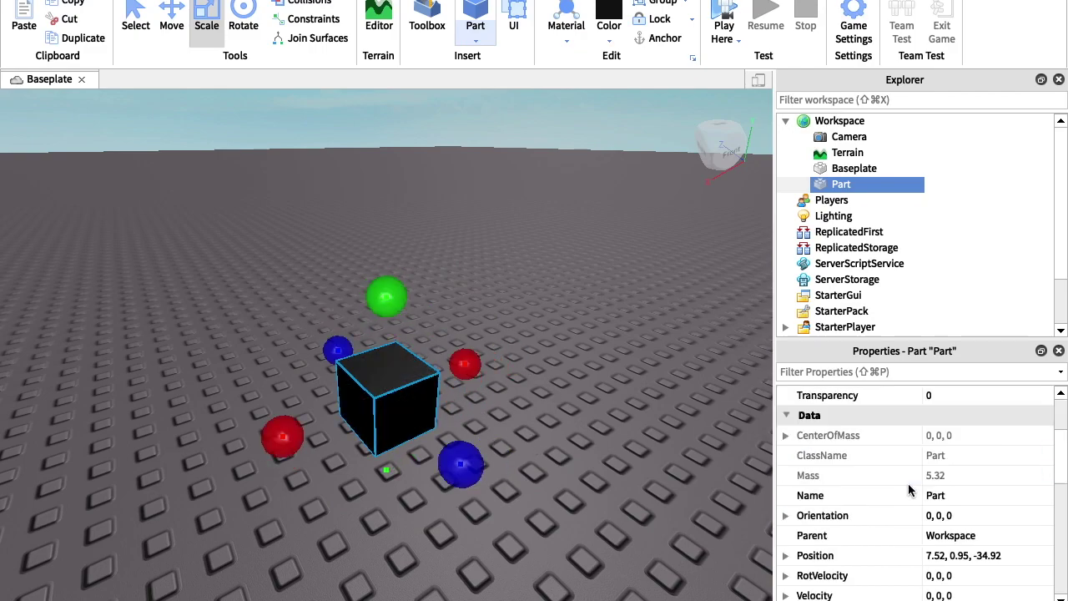
scroll(894, 507, "down", 5)
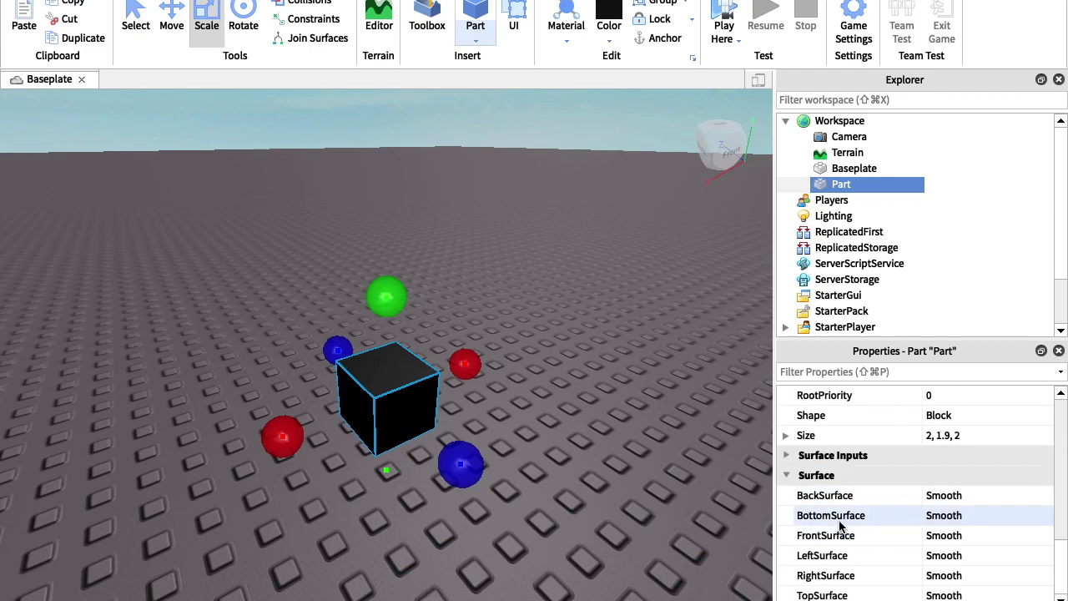
left_click(788, 476)
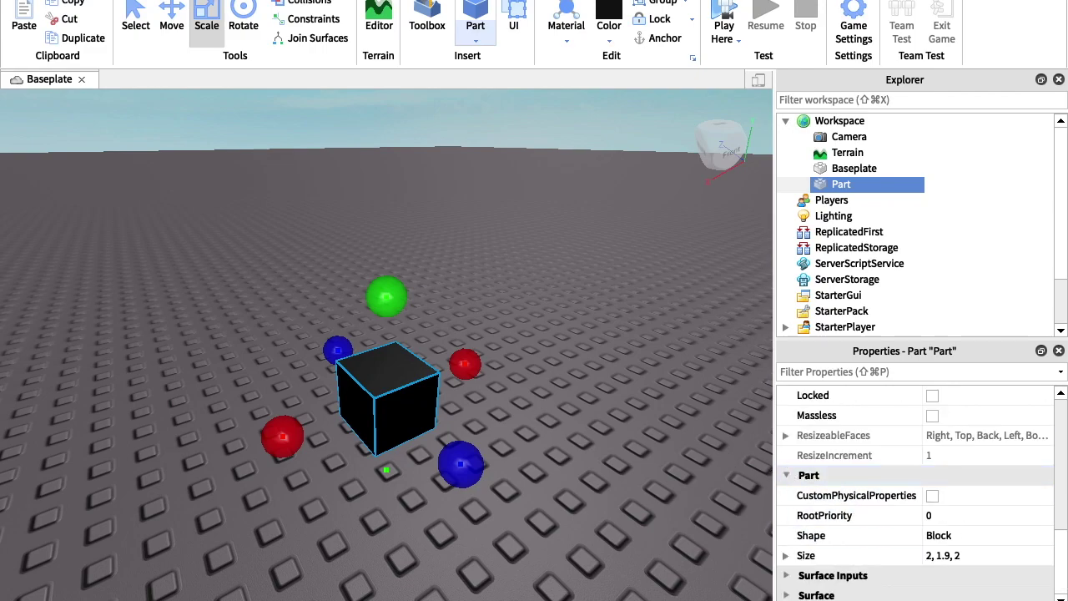
left_click(472, 1)
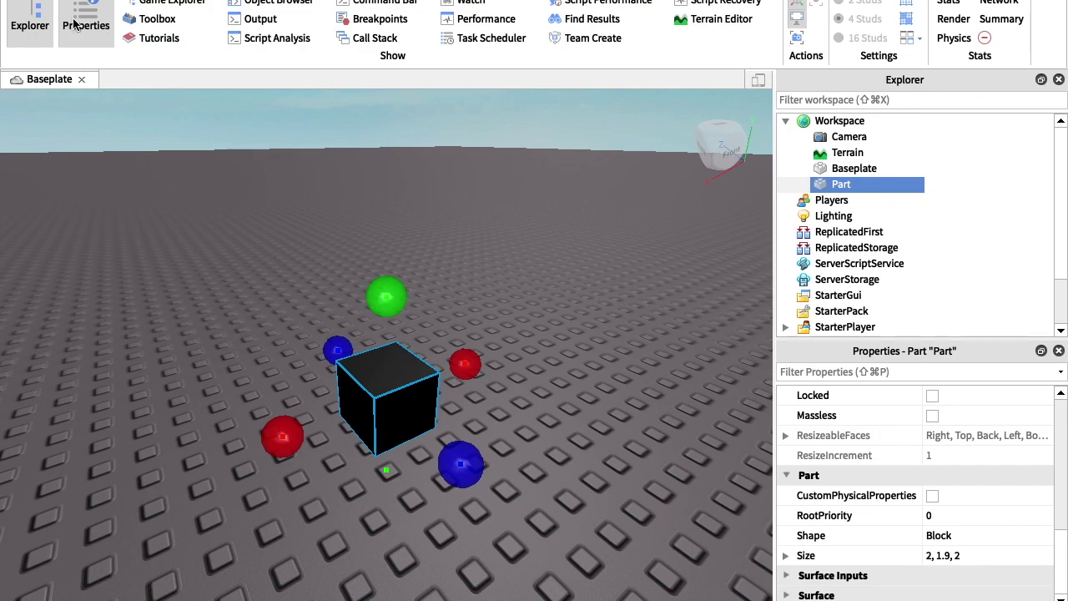
scroll(907, 459, "up", 10)
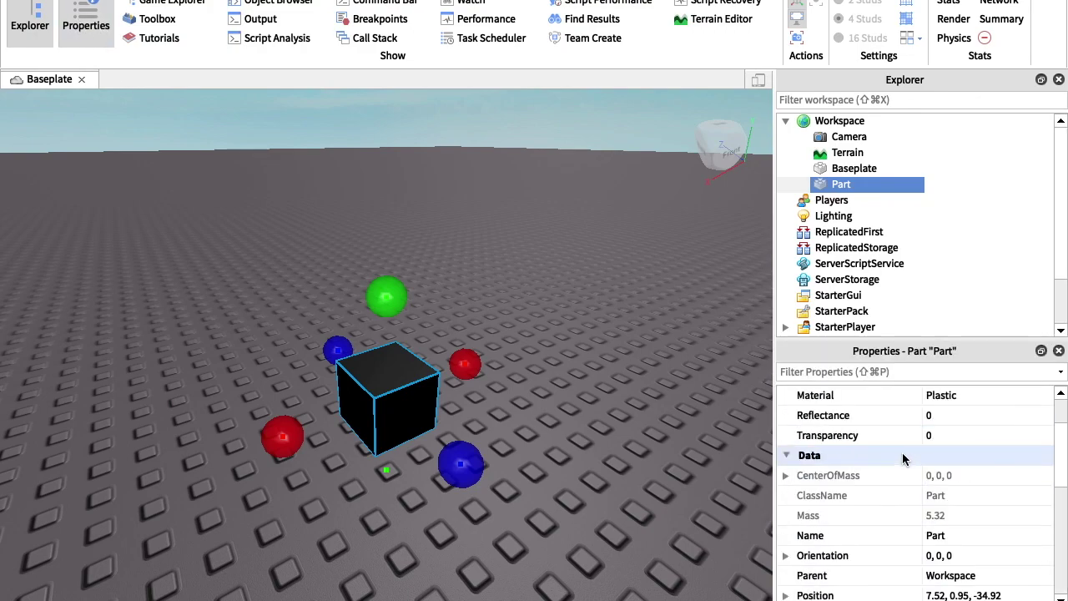
scroll(903, 467, "down", 10)
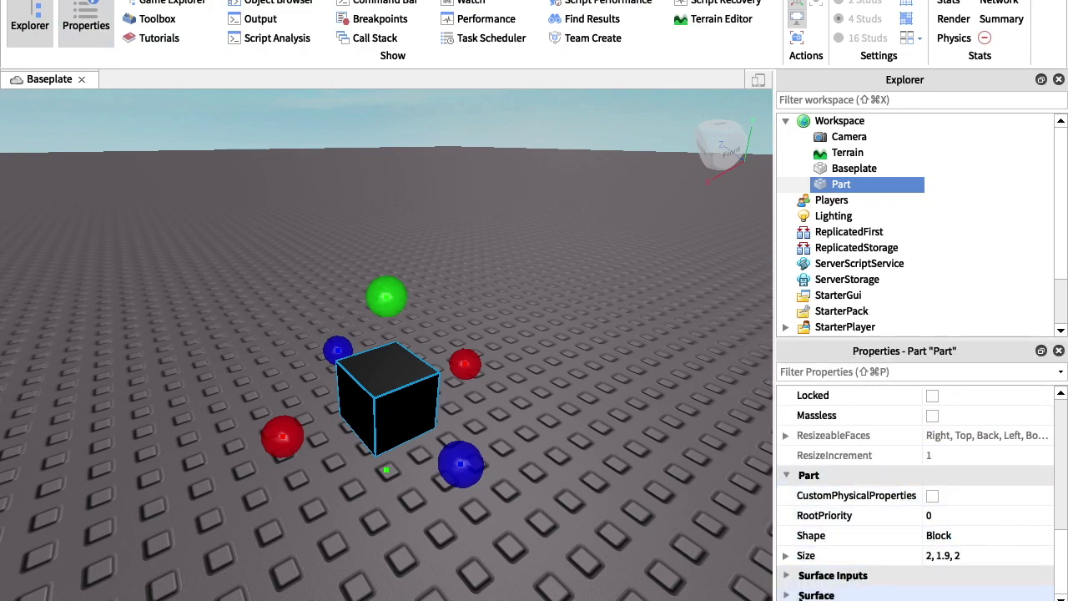
scroll(795, 594, "down", 3)
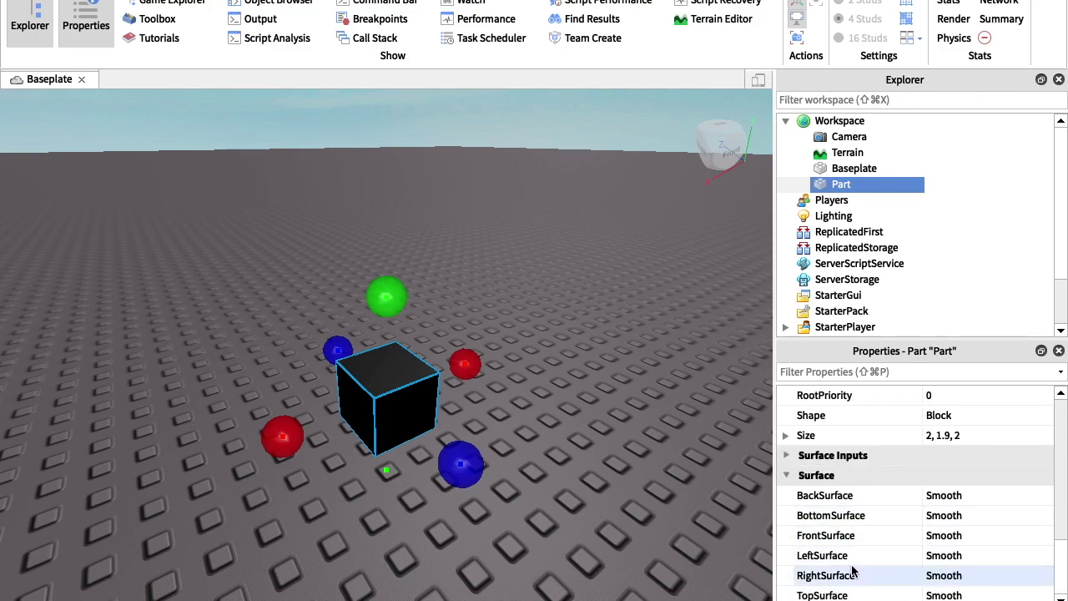
left_click(933, 540)
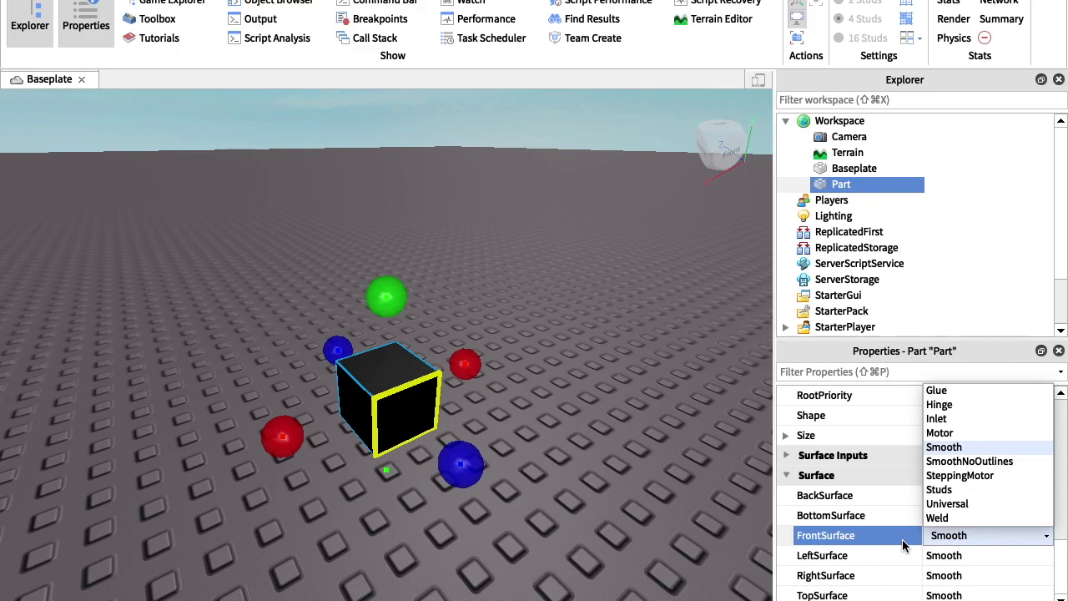
key("w")
right_click_drag(650, 504, 650, 505)
left_click(969, 538)
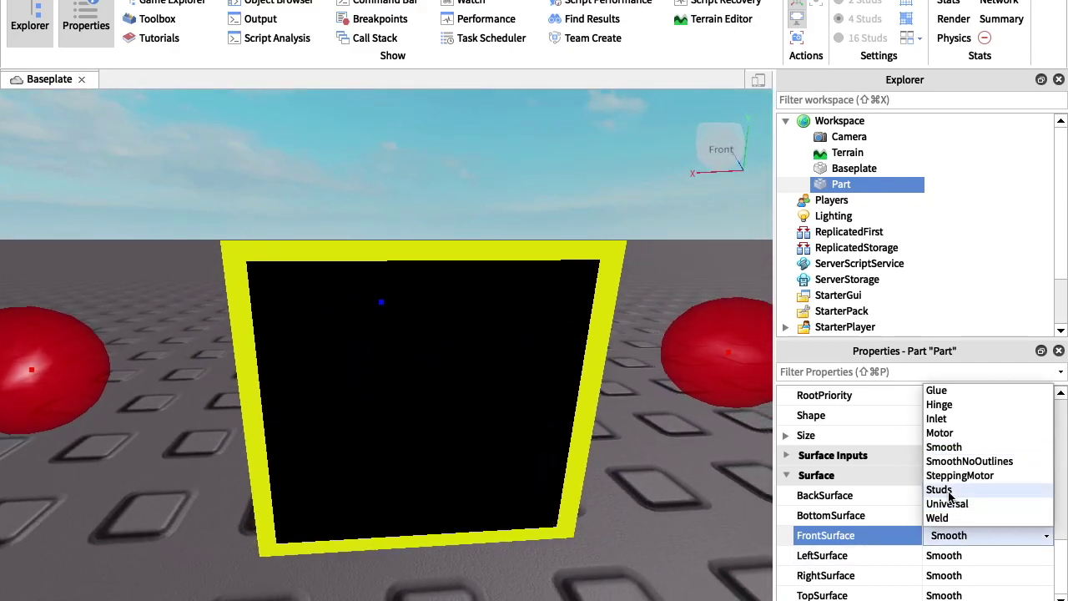
left_click(939, 404)
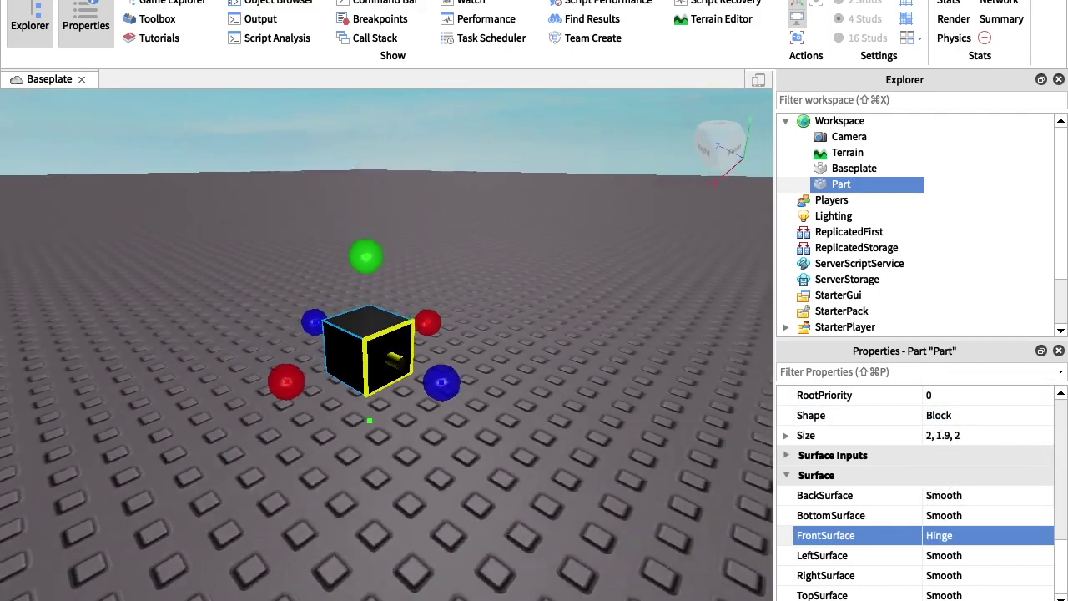
Step: Raise the hinged block above the baseplate and scale it into a tall, narrow pillar
left_click(172, 25)
key("s")
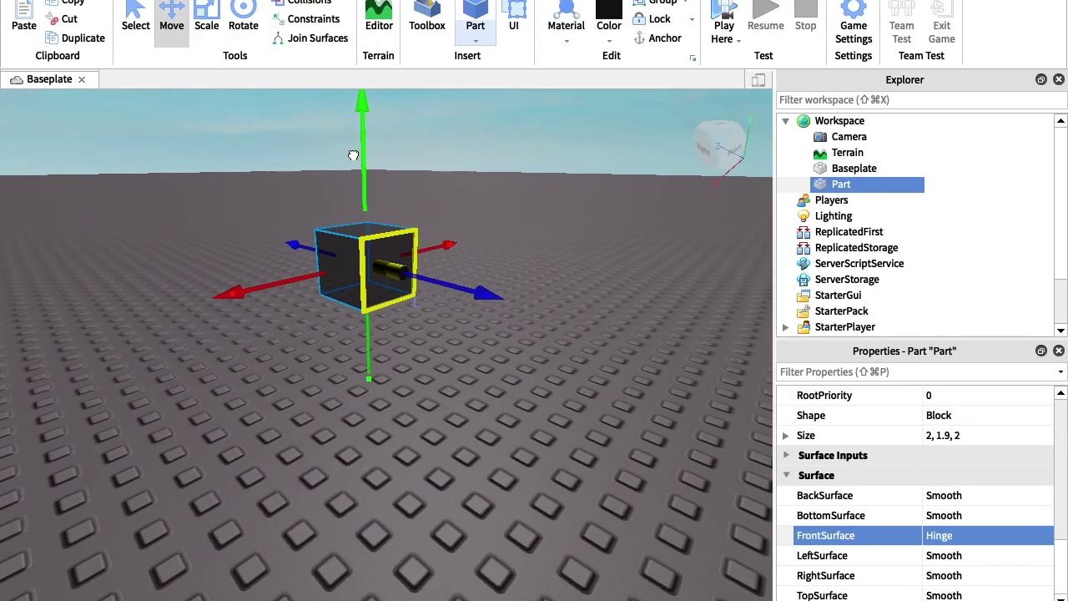
left_click(207, 11)
left_click_drag(379, 247, 408, 381)
key("f")
left_click_drag(357, 354, 367, 359)
right_click_drag(366, 359, 381, 372)
left_click_drag(403, 381, 428, 379)
left_click(375, 392)
right_click_drag(376, 391, 378, 484)
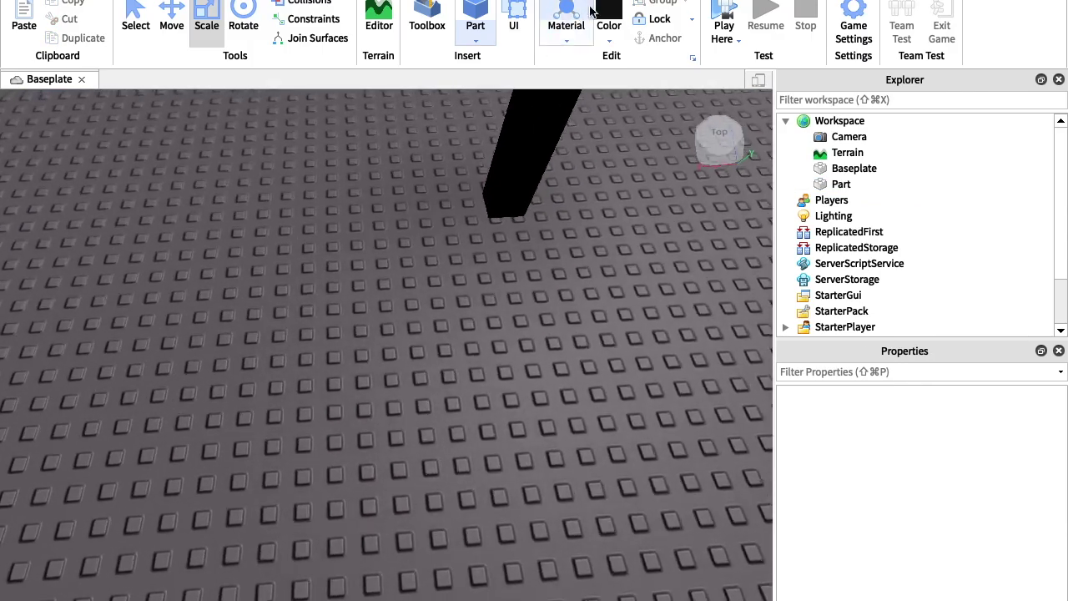
Step: Insert a cylinder part and place it against the upper front face of the pillar
left_click(475, 25)
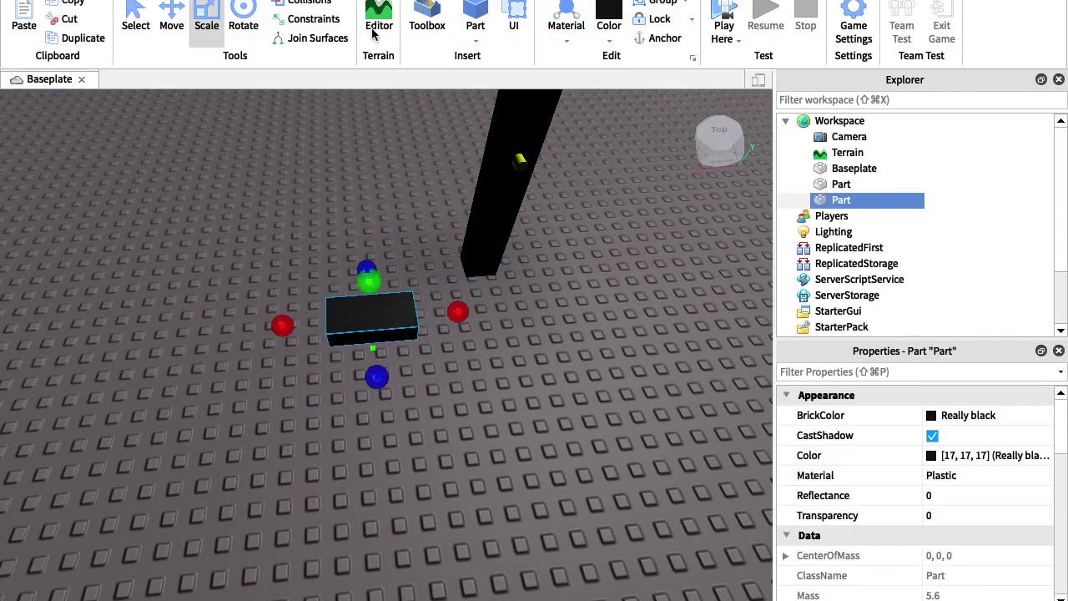
key("Delete")
left_click(475, 38)
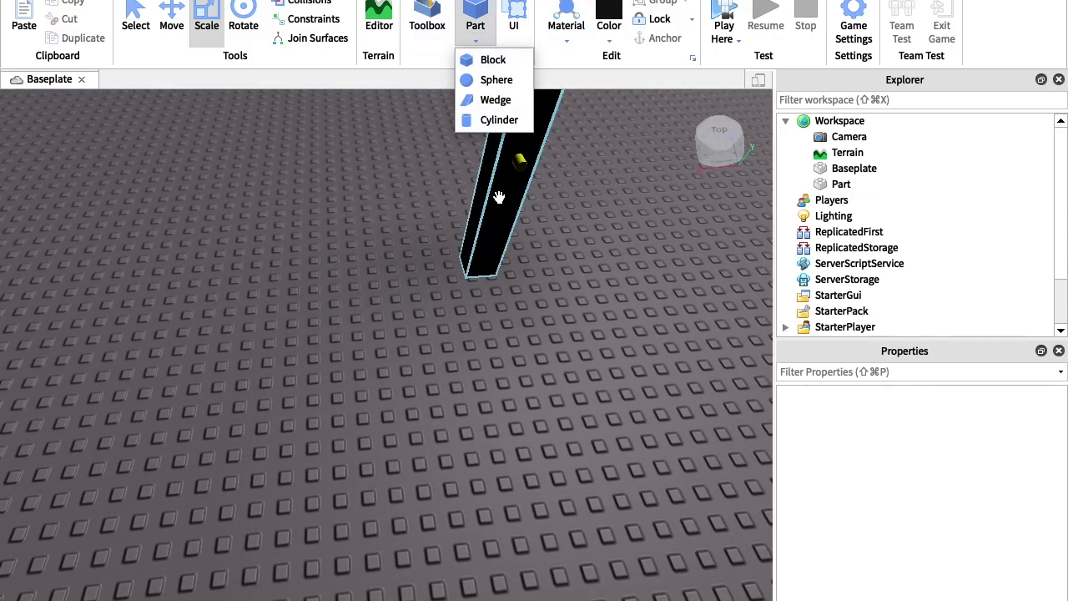
left_click(492, 117)
left_click_drag(382, 344, 334, 226)
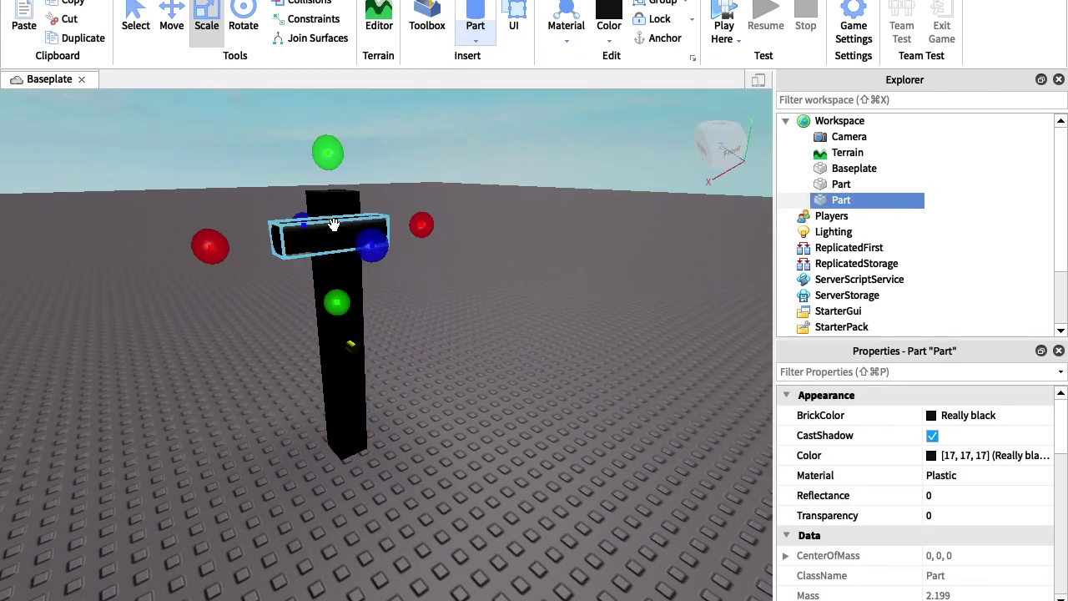
Step: Rotate the cylinder so its round end faces out from the front of the pillar
left_click(242, 18)
left_click_drag(210, 247, 415, 362)
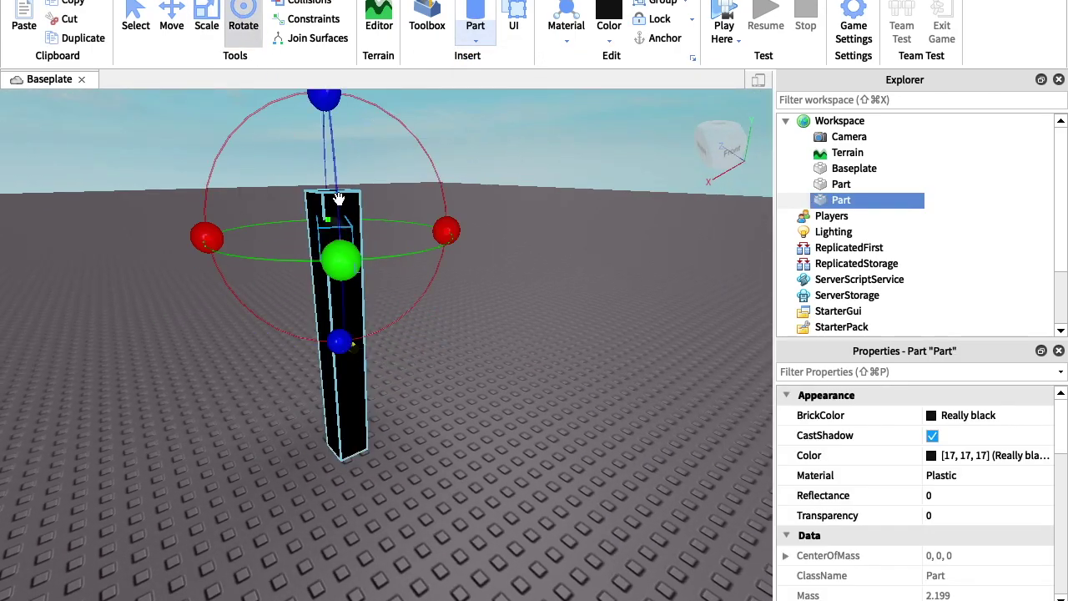
mouse_move(339, 244)
left_mouse_down()
mouse_move(347, 232)
mouse_move(353, 254)
mouse_move(345, 243)
left_mouse_up()
left_click(473, 407)
key("f")
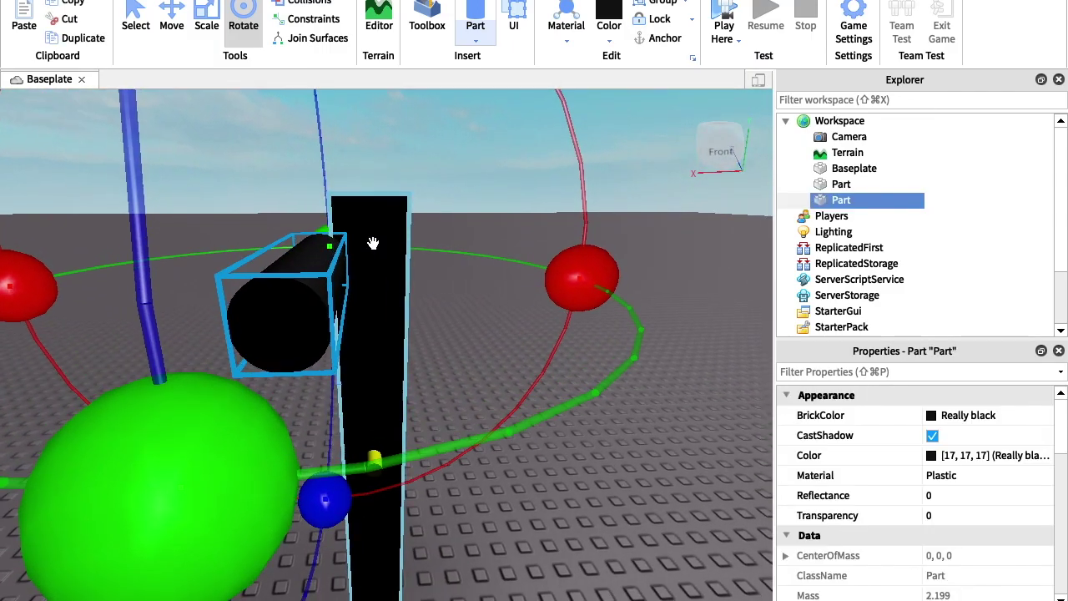
Step: Flatten the cylinder into a thin disc and shift it sideways onto the pillar's front face
left_click(177, 35)
left_click(207, 35)
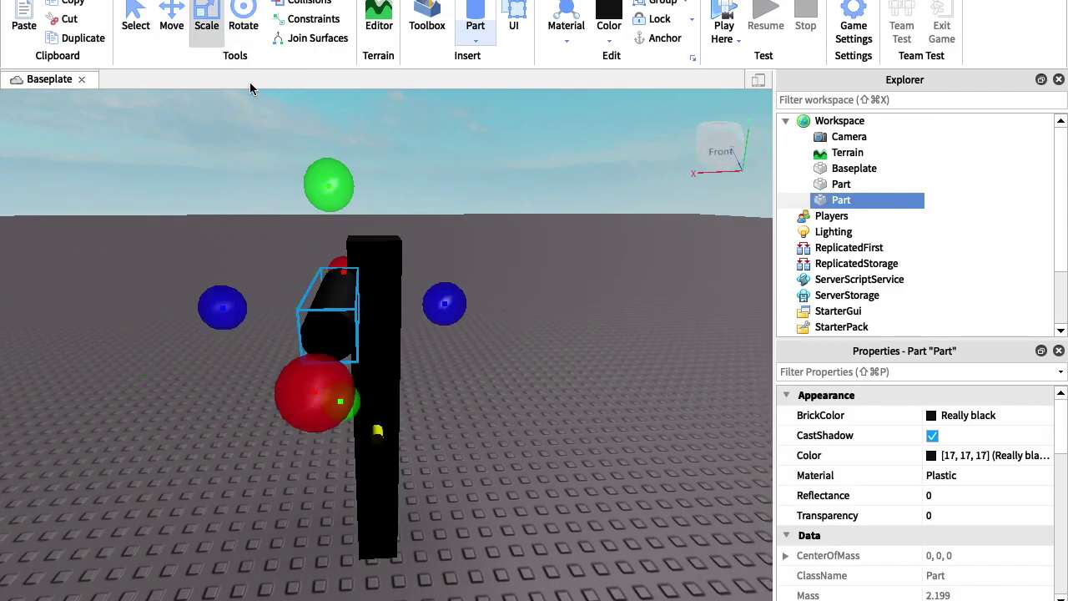
left_click_drag(318, 390, 335, 294)
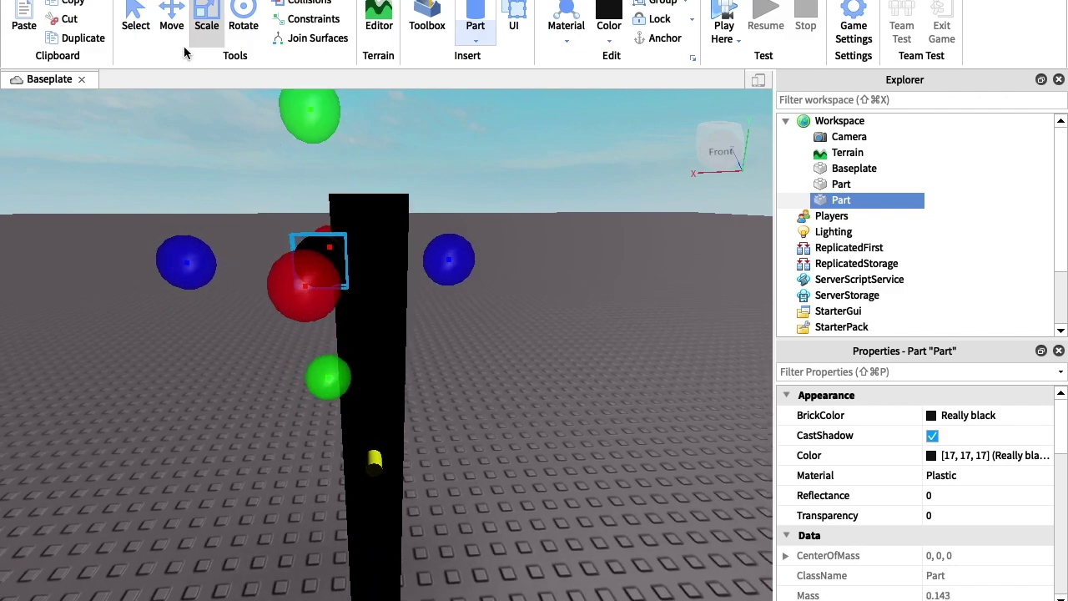
left_click(173, 35)
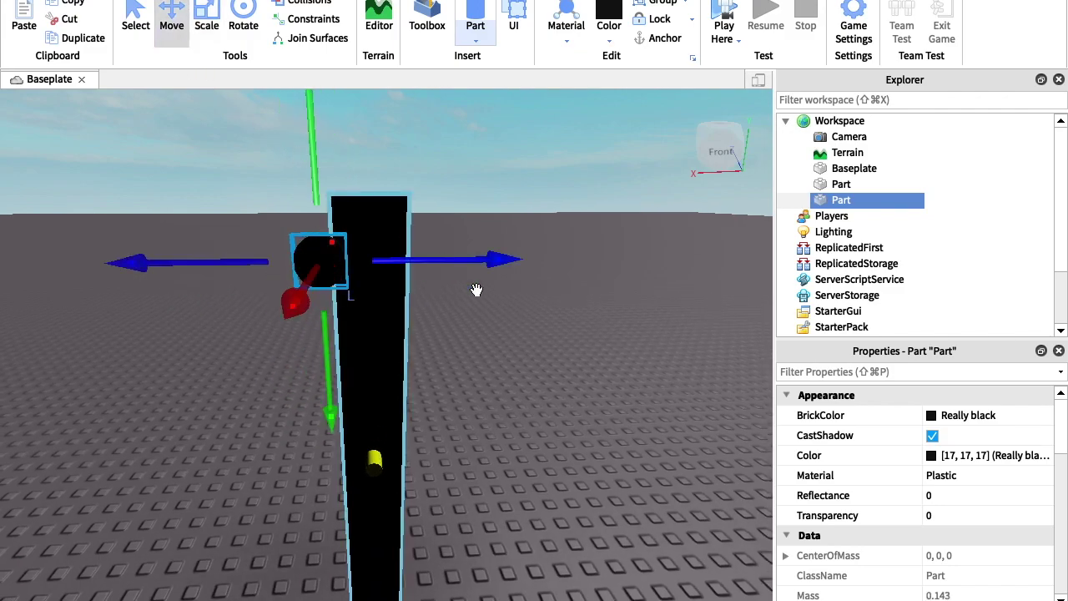
mouse_move(484, 263)
left_mouse_down()
mouse_move(515, 265)
mouse_move(505, 264)
left_mouse_up()
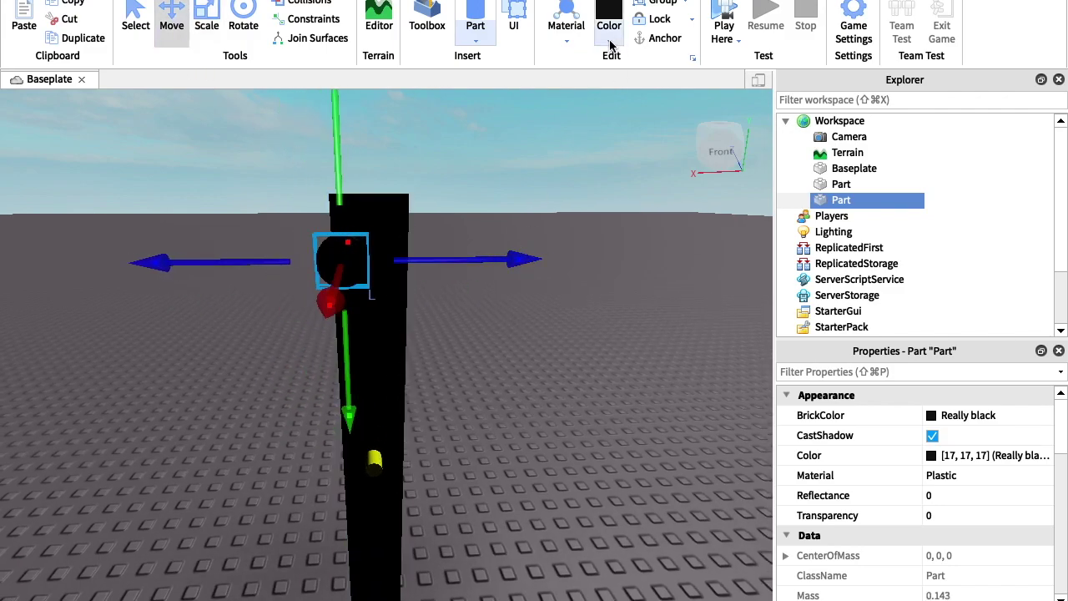
Step: Color the disc on the pillar Institutional white to form an eye
left_click(610, 42)
left_click(873, 331)
scroll(536, 279, "up", 3)
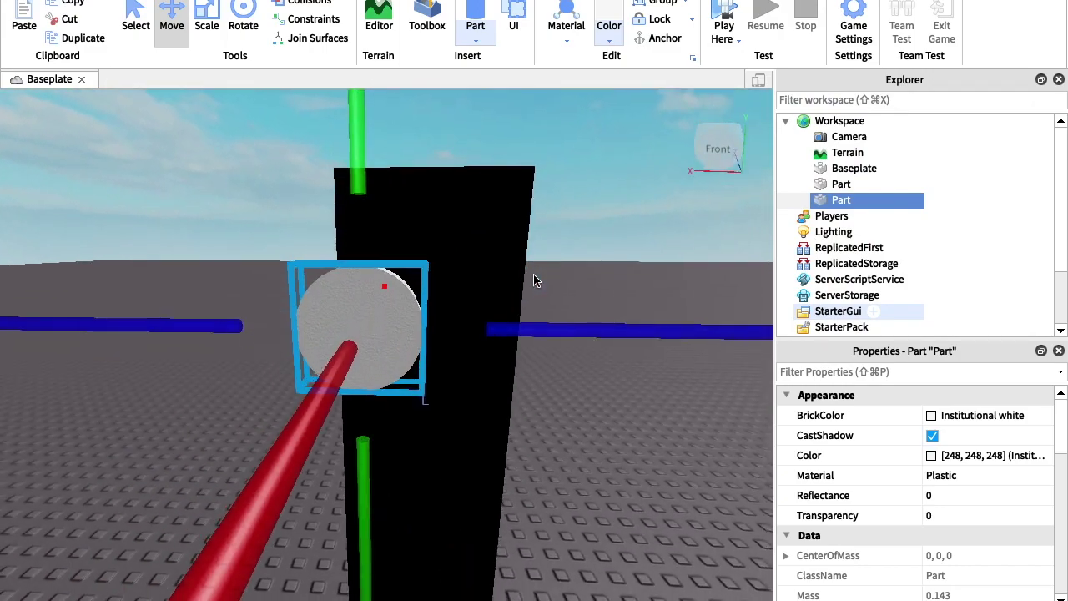
scroll(536, 278, "down", 3)
Step: Duplicate the white disc and move the copy beside the first one as a second eye
left_click(83, 39)
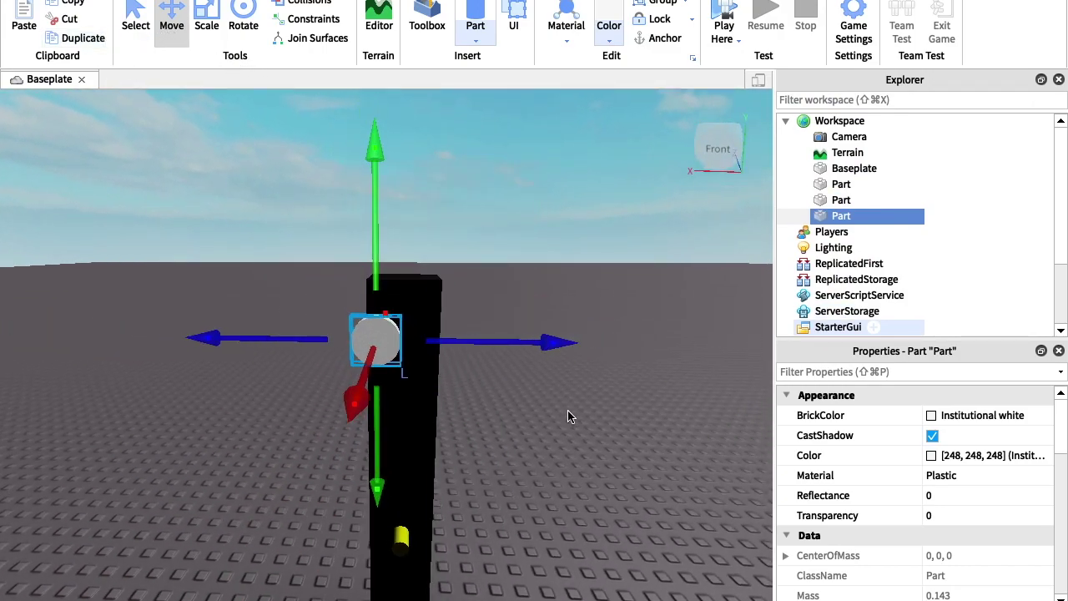
left_click_drag(548, 345, 606, 346)
right_click_drag(566, 351, 529, 384)
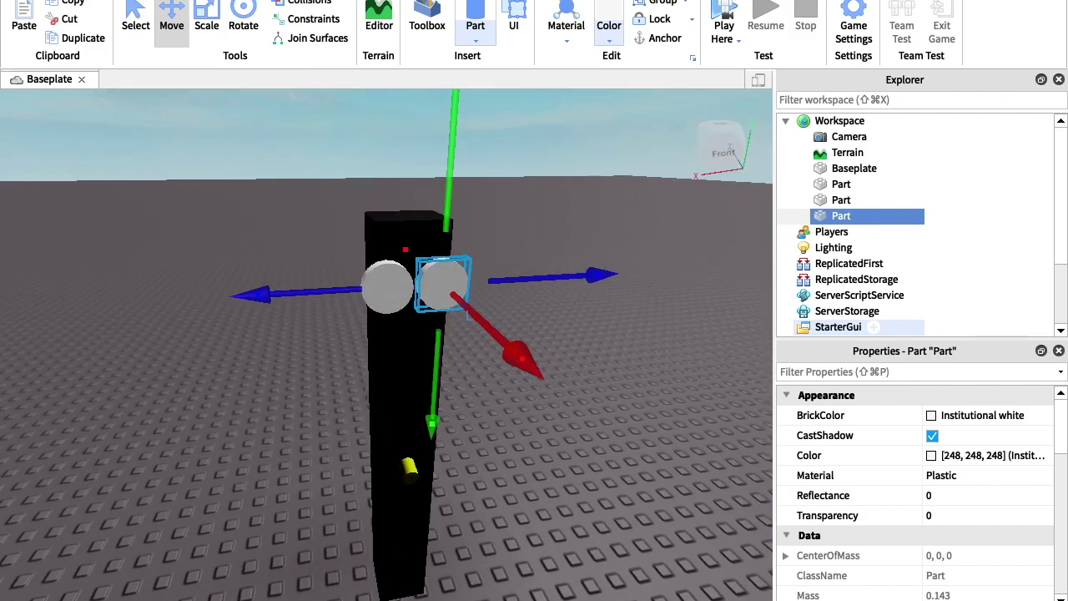
Step: Duplicate the second eye disc, shrink the copy to pupil size and move it in front of that eye
left_click(212, 30)
left_click(84, 38)
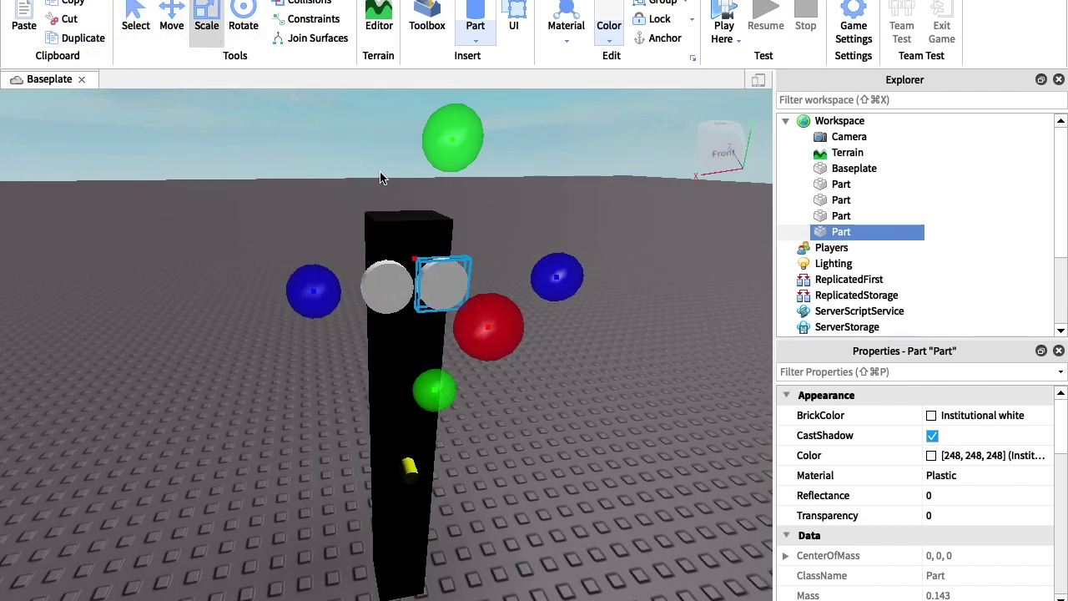
left_click_drag(552, 280, 325, 287)
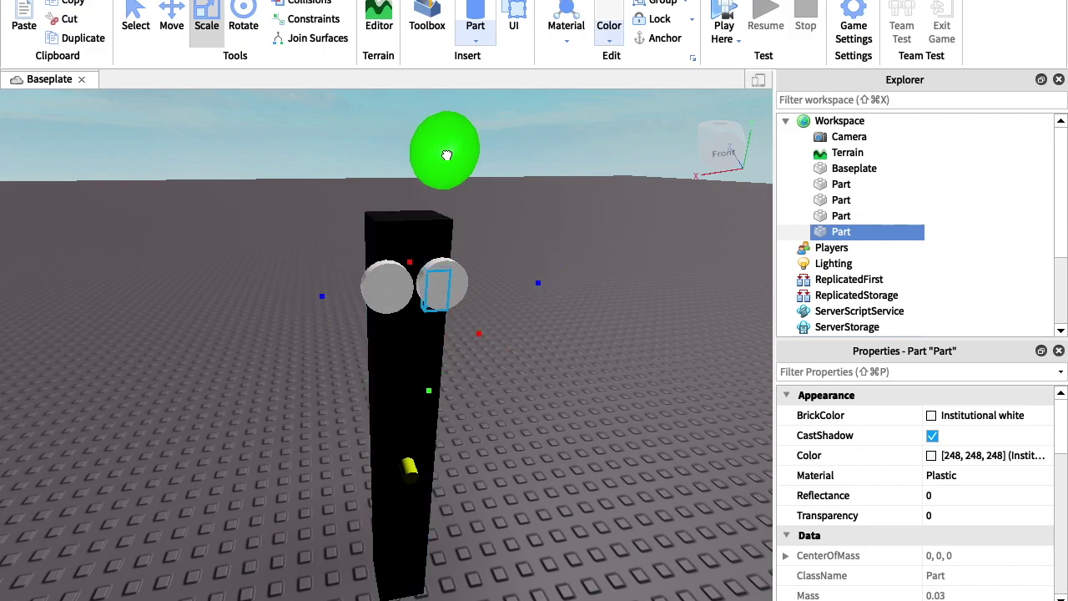
left_click(185, 24)
left_click_drag(493, 354, 531, 286)
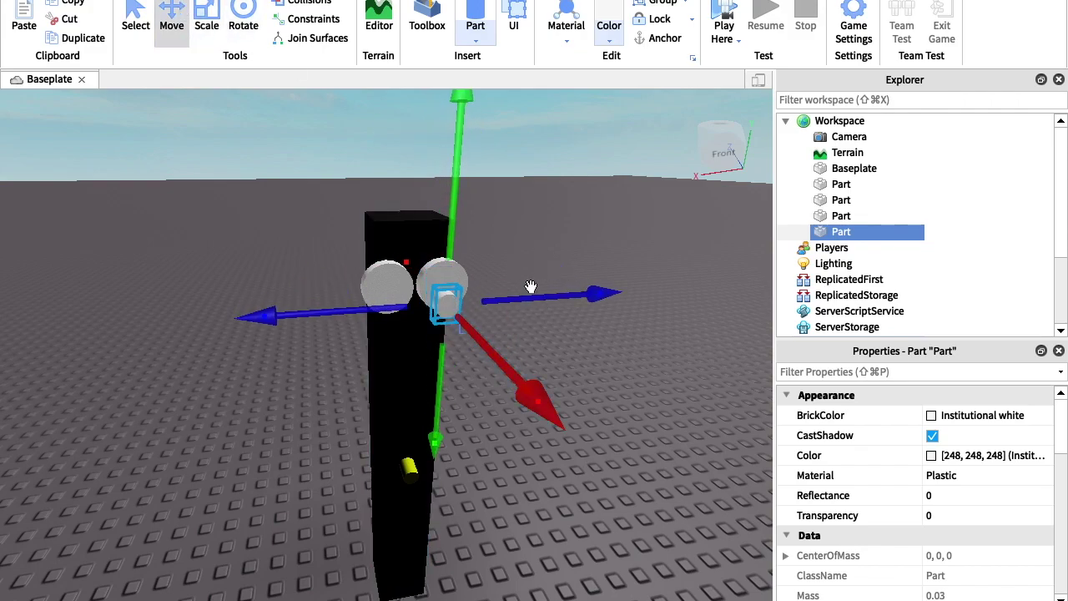
Step: Color the small pupil disc Really black and reduce its thickness
left_click(608, 32)
left_click(622, 333)
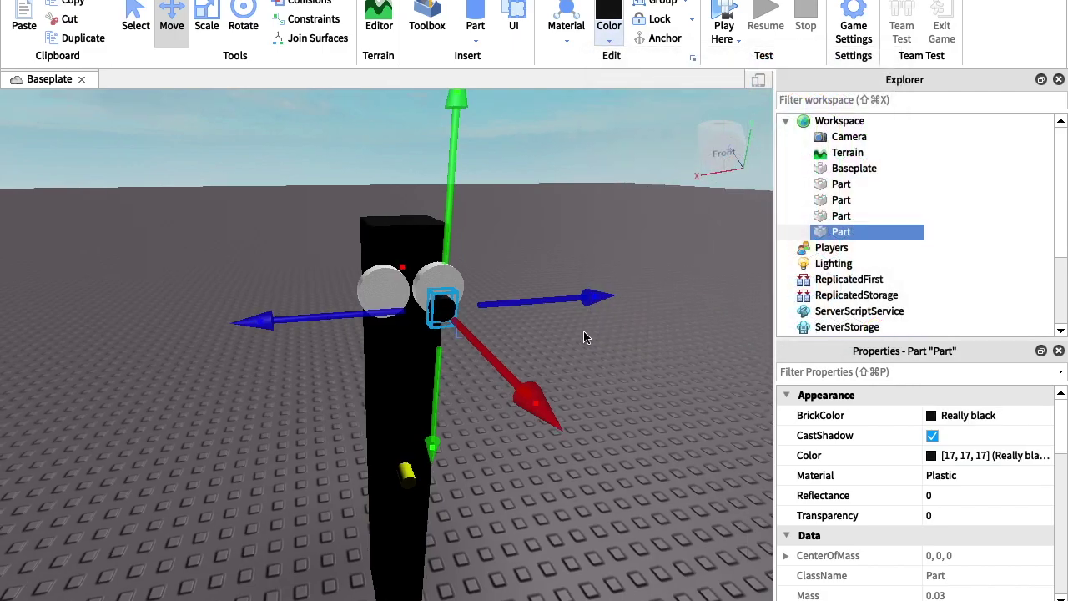
right_click_drag(584, 334, 581, 333)
right_click_drag(535, 185, 445, 249)
left_click(209, 24)
left_click_drag(469, 325, 459, 327)
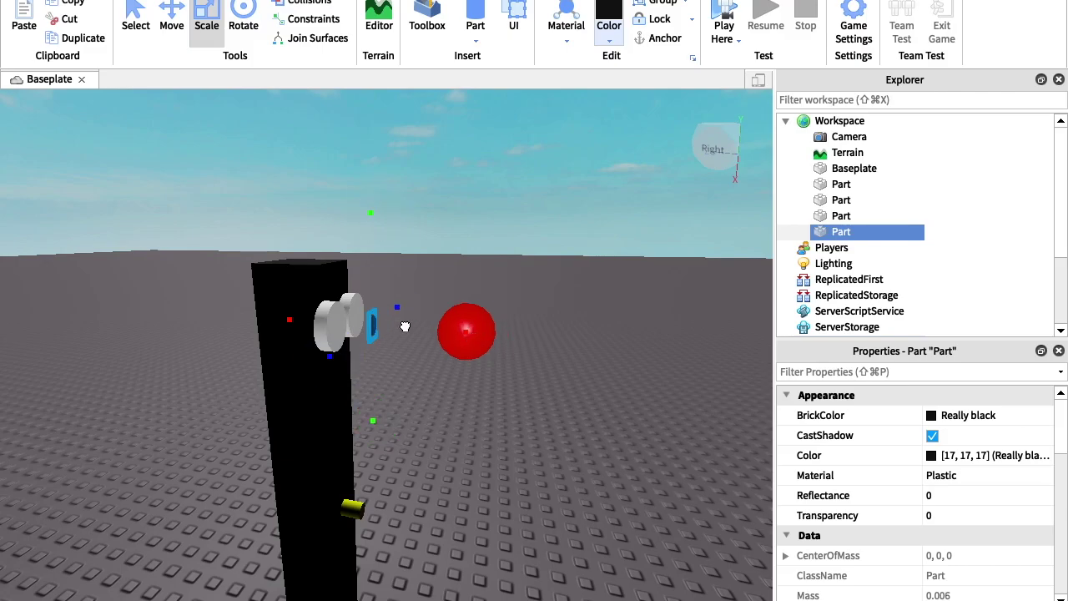
Step: Move the black pupil back against the front of the white eye and check its fit
left_click(177, 31)
right_click_drag(690, 513, 690, 512)
key("w")
scroll(375, 264, "down", 5)
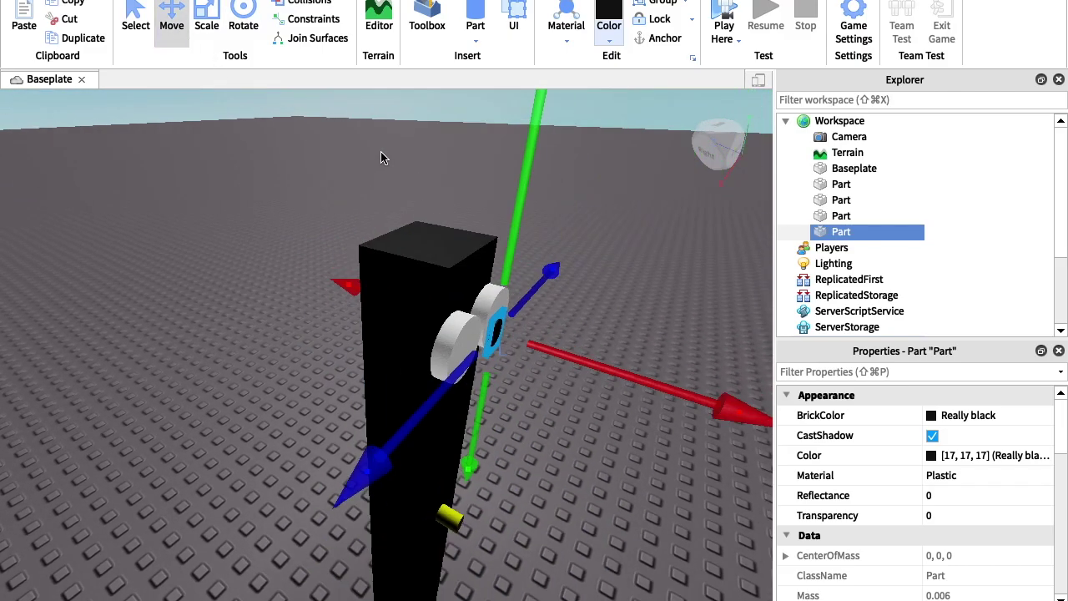
right_click_drag(478, 317, 478, 317)
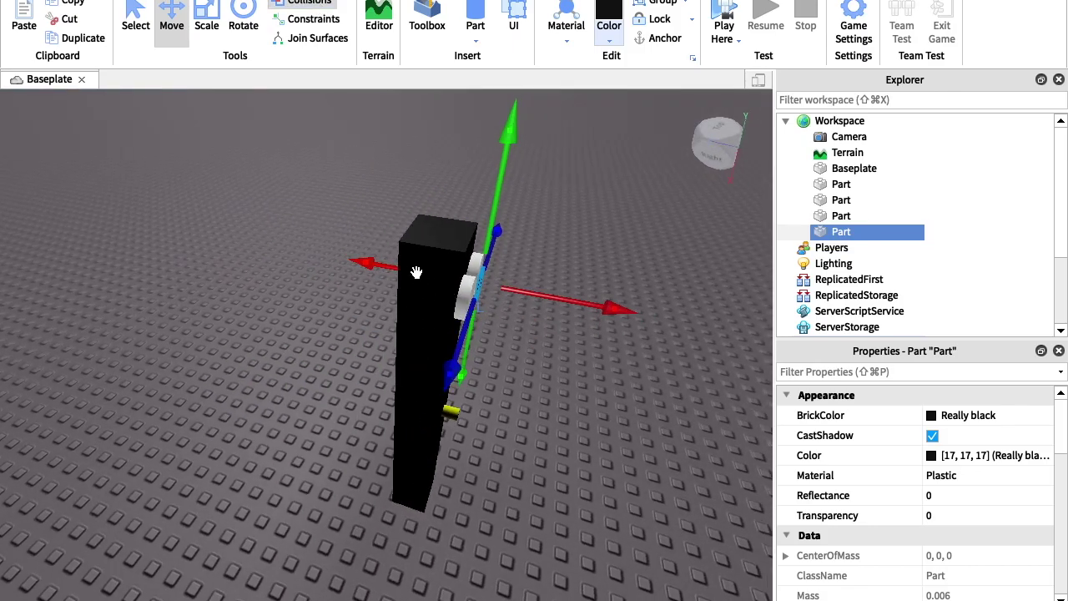
scroll(416, 272, "up", 8)
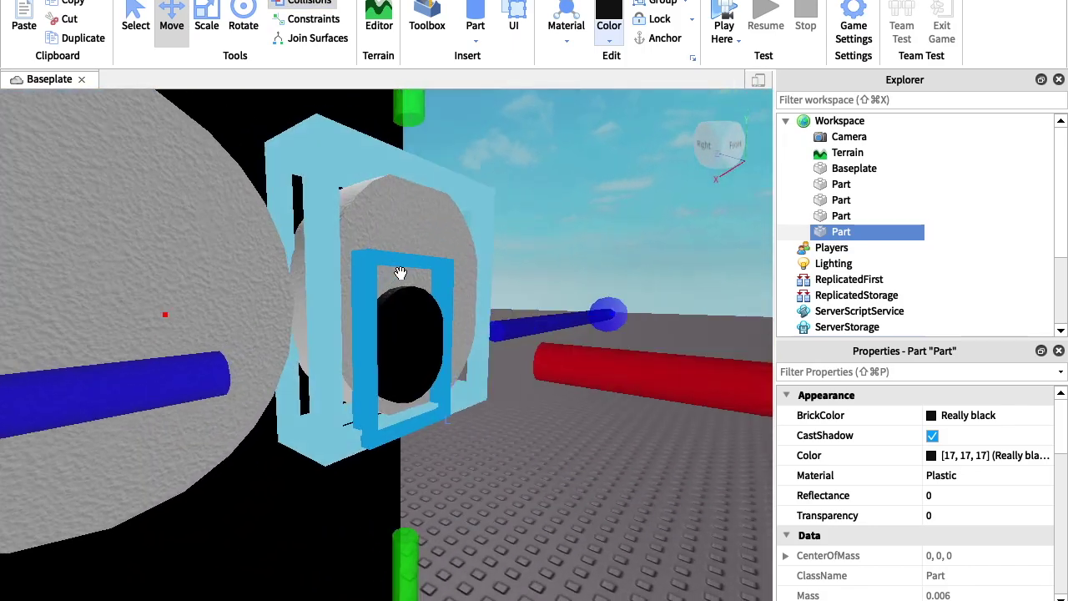
scroll(401, 273, "down", 8)
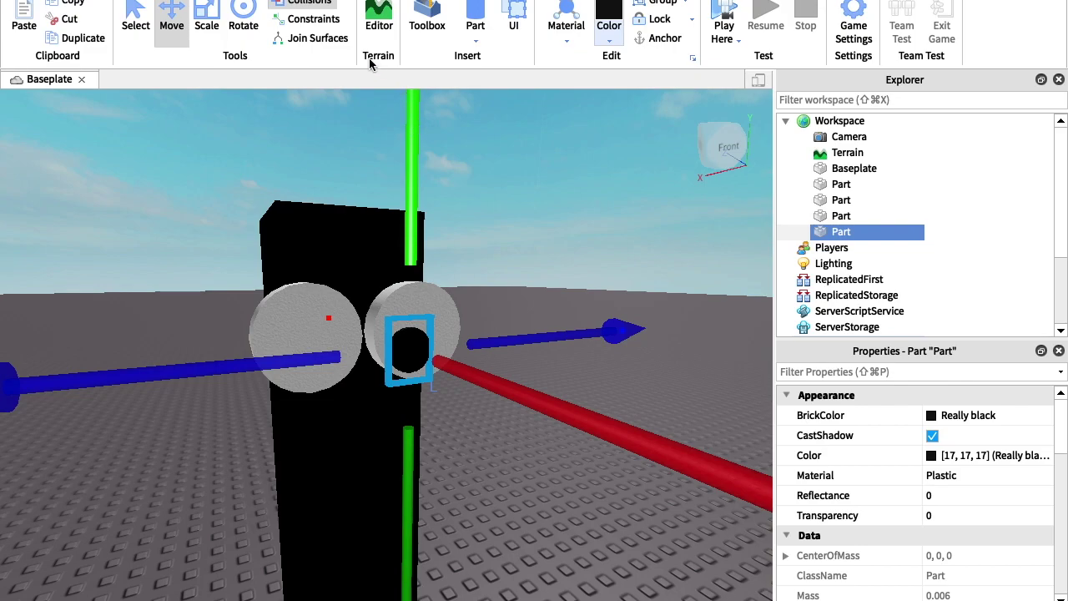
Step: Raise the black pupil to the middle of its white eye
left_click_drag(419, 209, 423, 185)
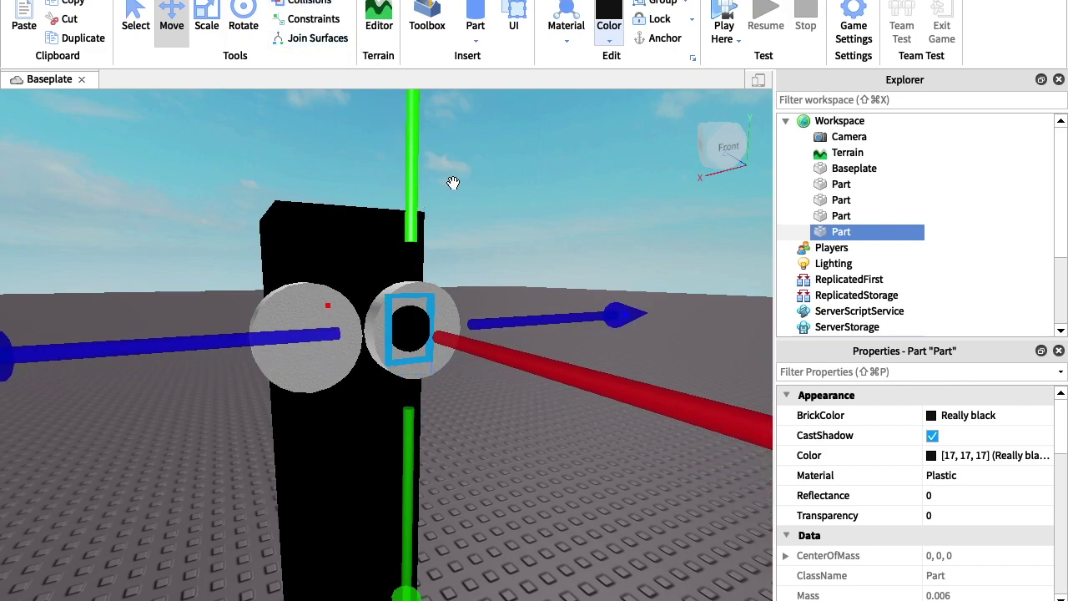
left_click(584, 220)
right_click_drag(593, 222, 593, 222)
left_click(467, 312)
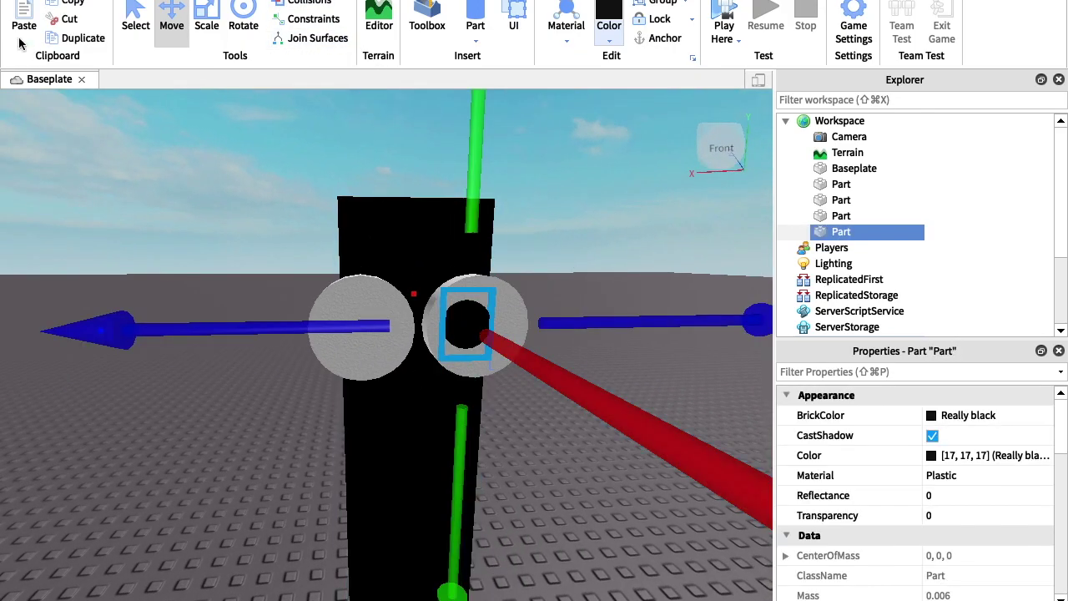
Step: Duplicate the black pupil and move the copy onto the other white eye
left_click(73, 44)
left_click_drag(281, 319, 179, 307)
scroll(377, 404, "down", 2)
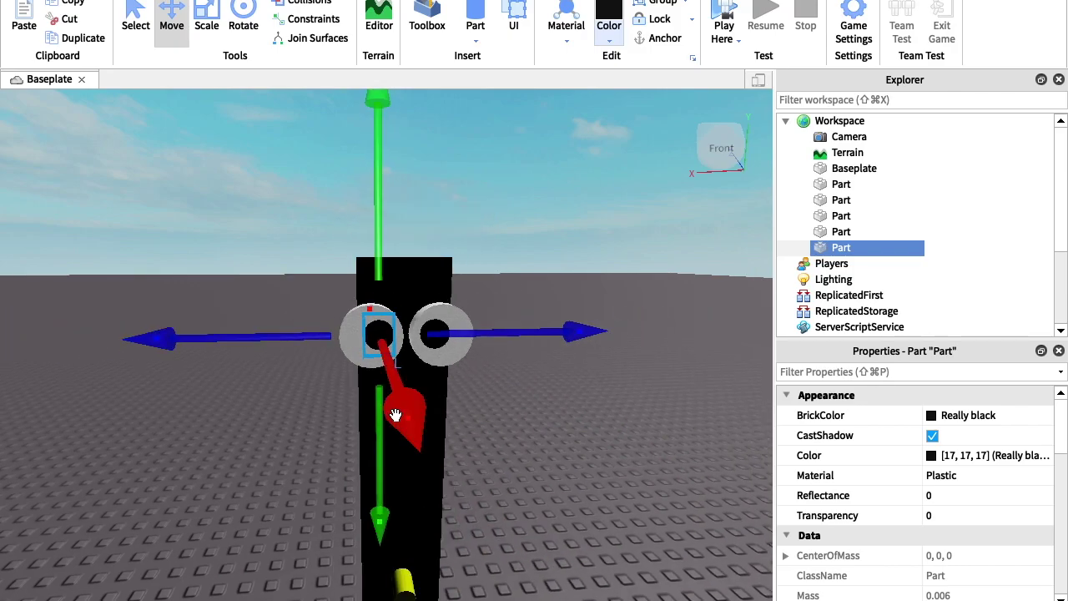
scroll(377, 403, "down", 4)
left_click(513, 426)
scroll(512, 426, "up", 3)
right_click_drag(513, 426, 509, 429)
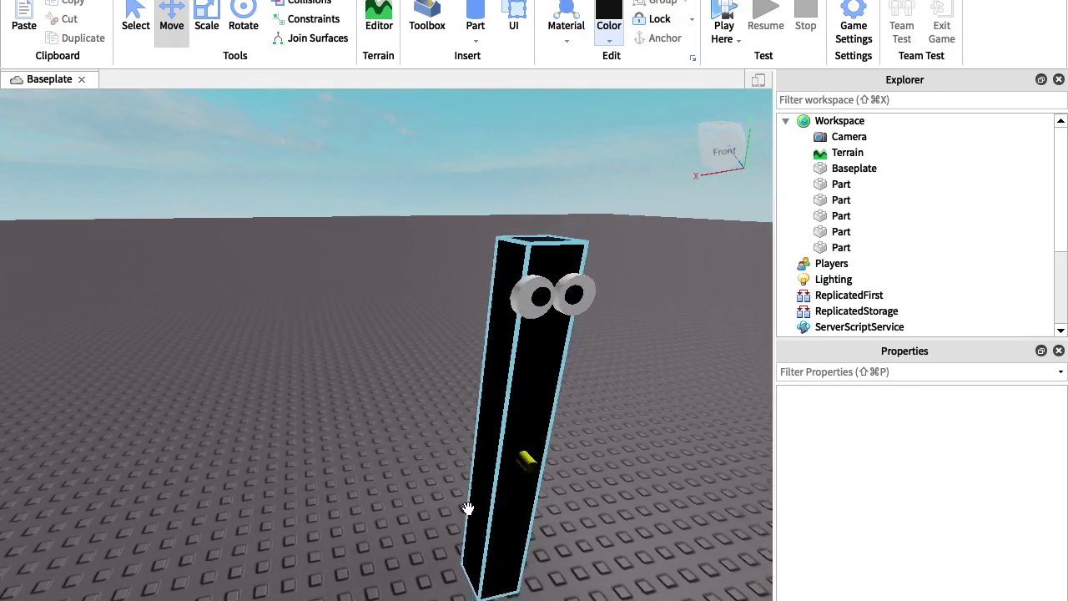
Step: Shorten the black body by scaling it up from its lower end
scroll(473, 486, "down", 3)
scroll(472, 486, "up", 3)
left_click(472, 487)
scroll(472, 486, "down", 3)
left_click(192, 36)
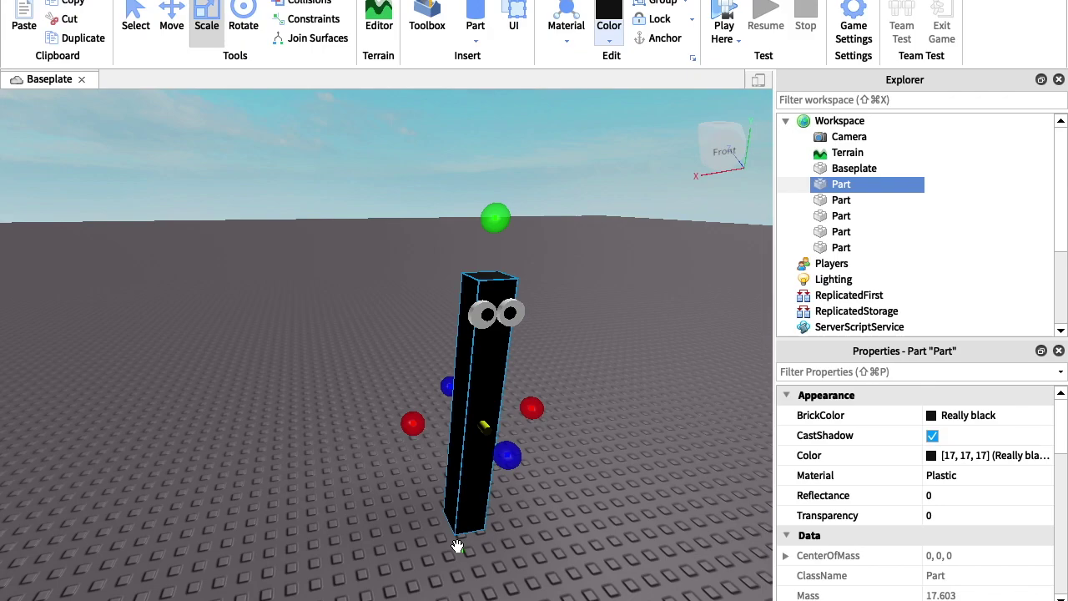
left_click_drag(459, 550, 465, 501)
left_click(539, 388)
scroll(539, 388, "up", 4)
scroll(538, 393, "down", 3)
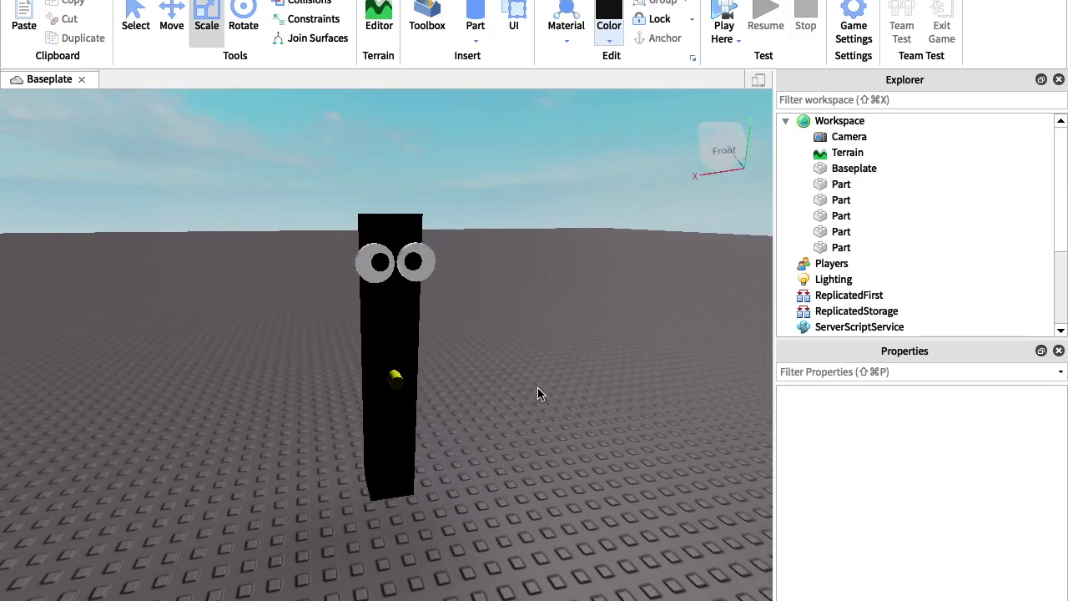
Step: Set the black body's FrontSurface to Smooth
left_click(397, 374)
scroll(949, 515, "down", 10)
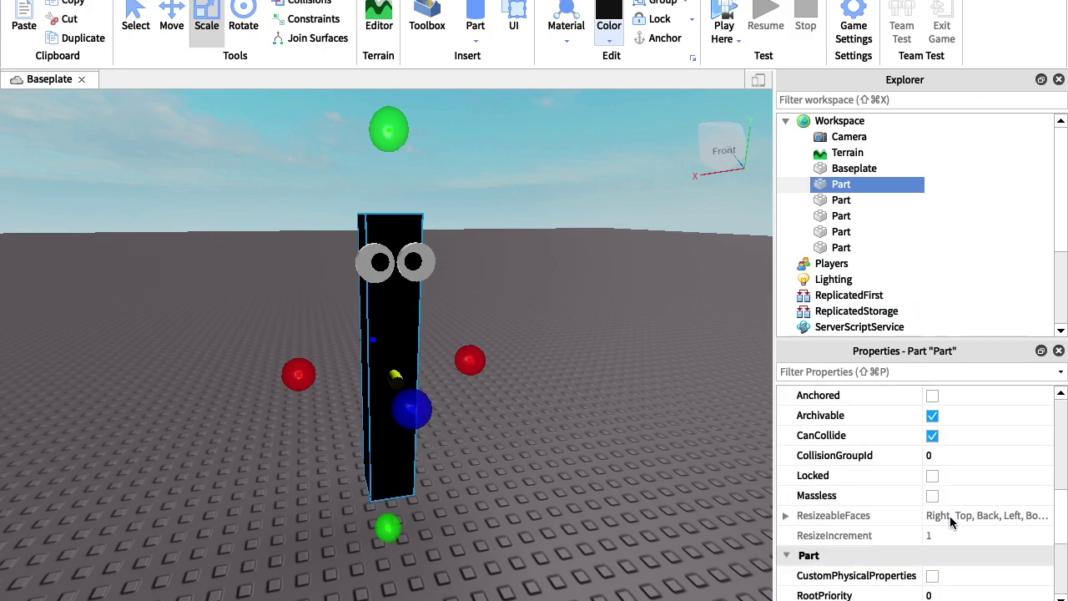
left_click(960, 535)
left_click(959, 536)
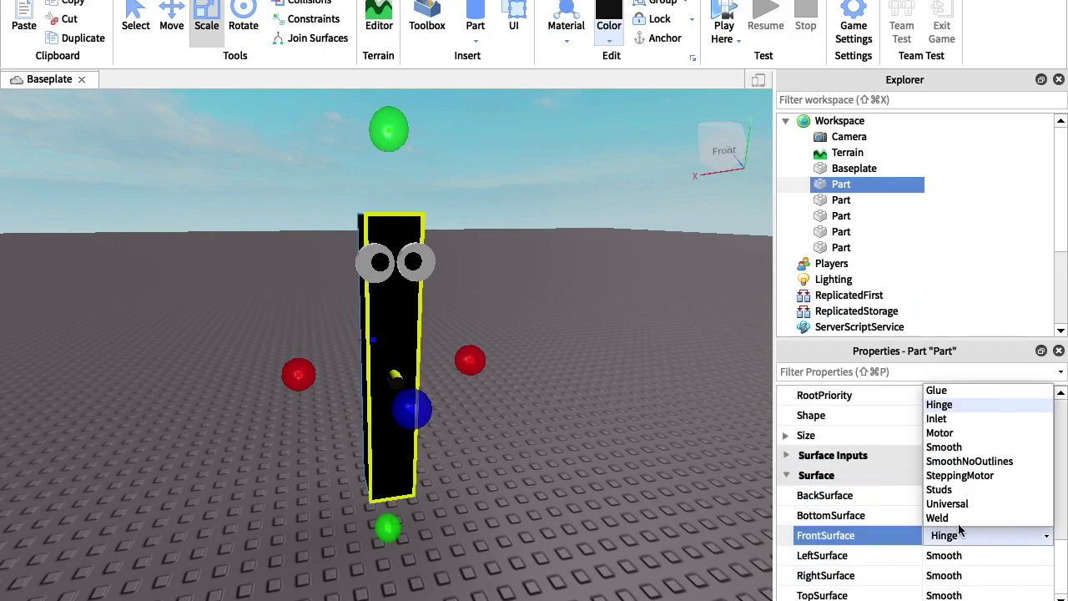
left_click(962, 451)
left_click(684, 502)
Step: Look over the character's front and overall shape from several distances and angles
key("w")
right_click_drag(683, 502, 683, 495)
key("w")
key("a")
key("d")
key("s")
key("s")
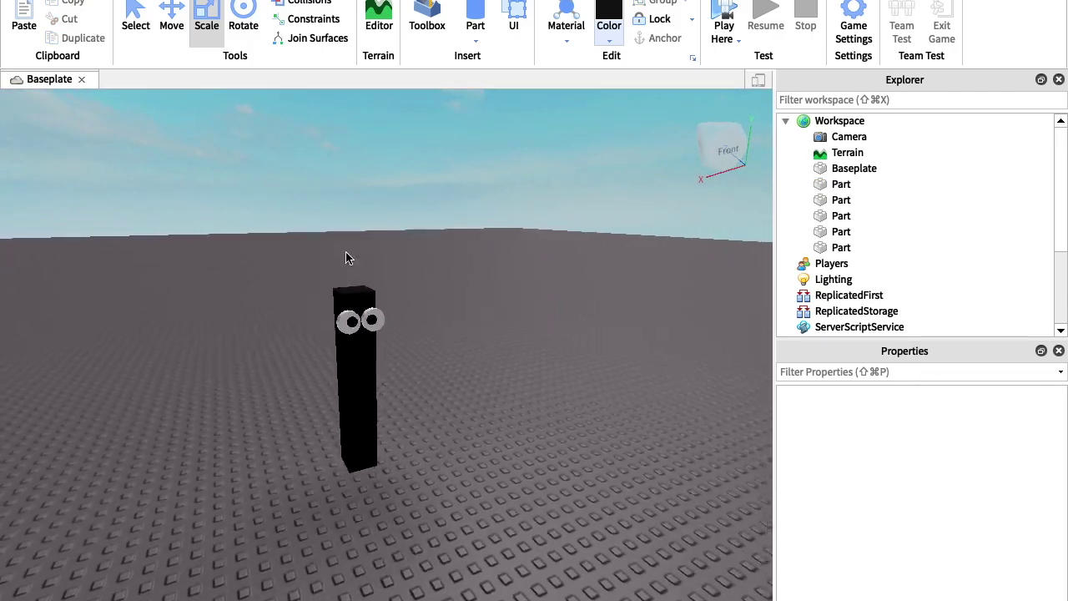
key("a")
key("w")
Step: Open the Custom Character Creator plugin and view its model selection window
left_click(613, 1)
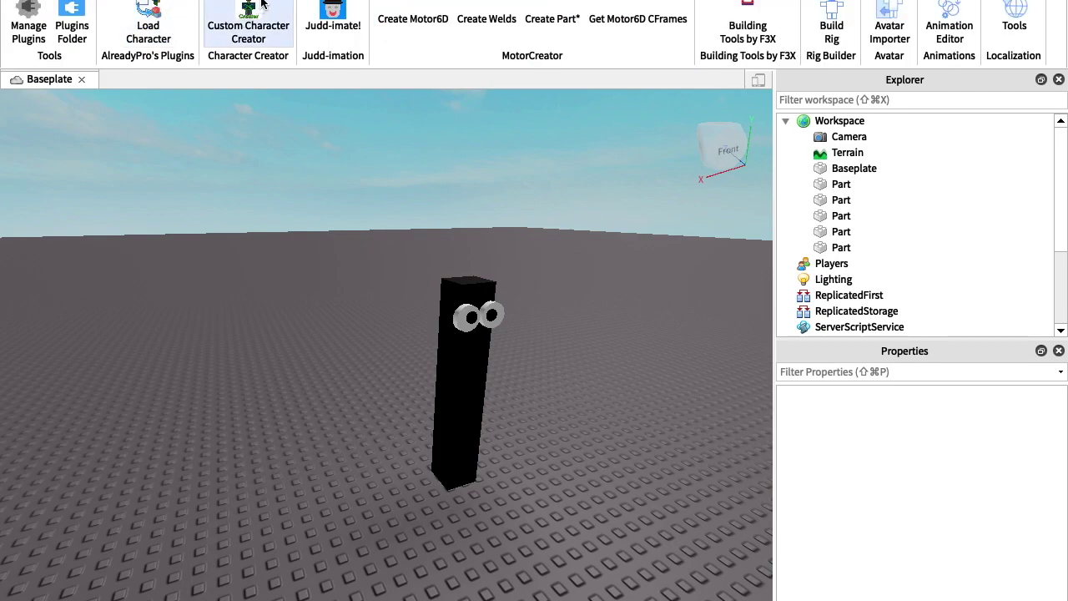
left_click(261, 5)
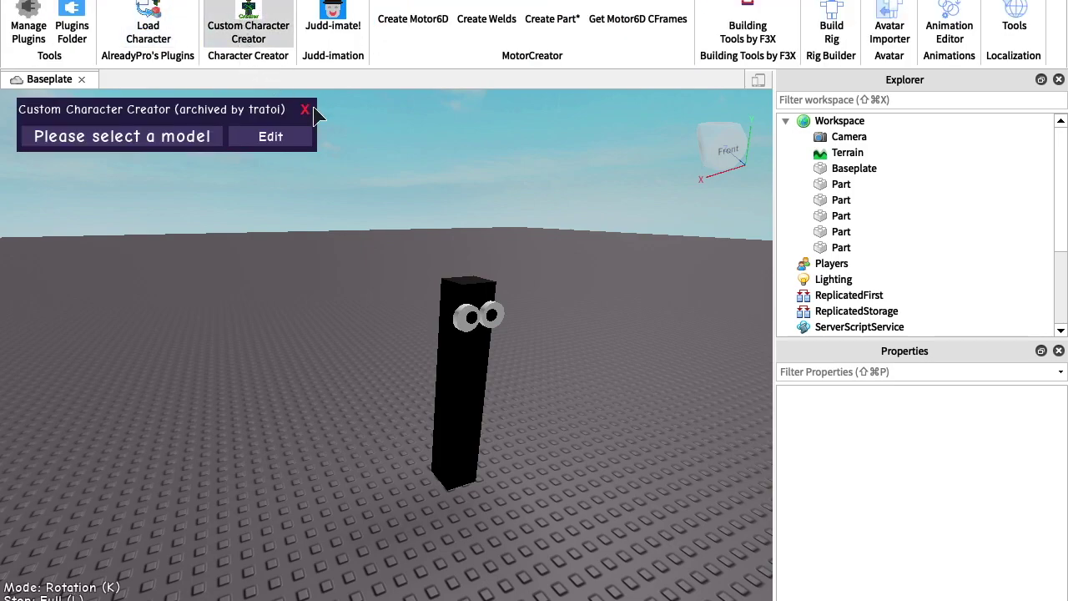
left_click(305, 110)
left_click(245, 17)
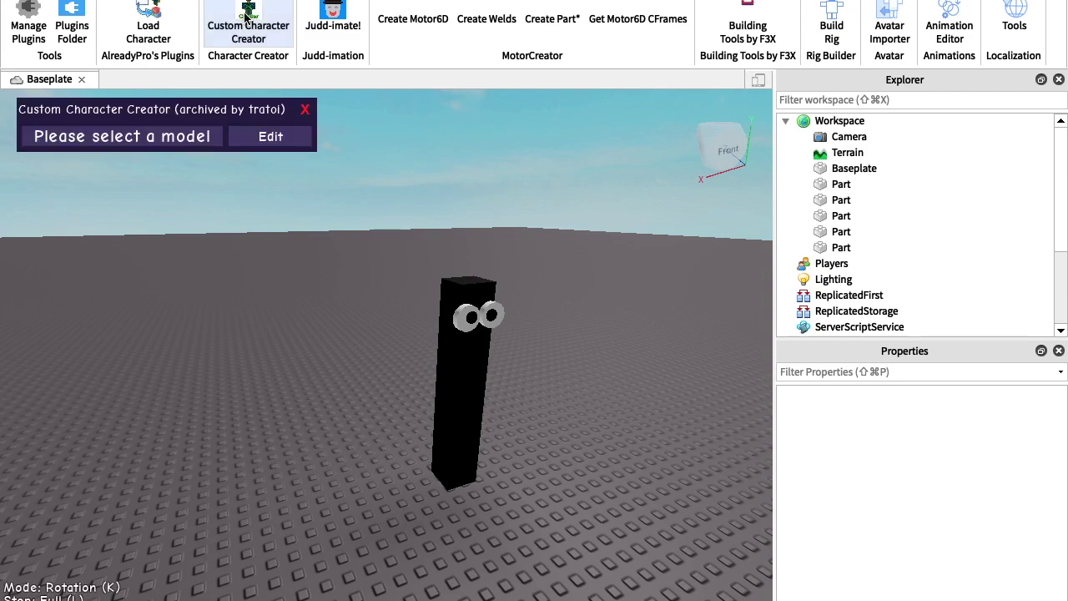
left_click(250, 10)
left_click(247, 7)
left_click(248, 7)
right_click_drag(456, 239, 416, 202)
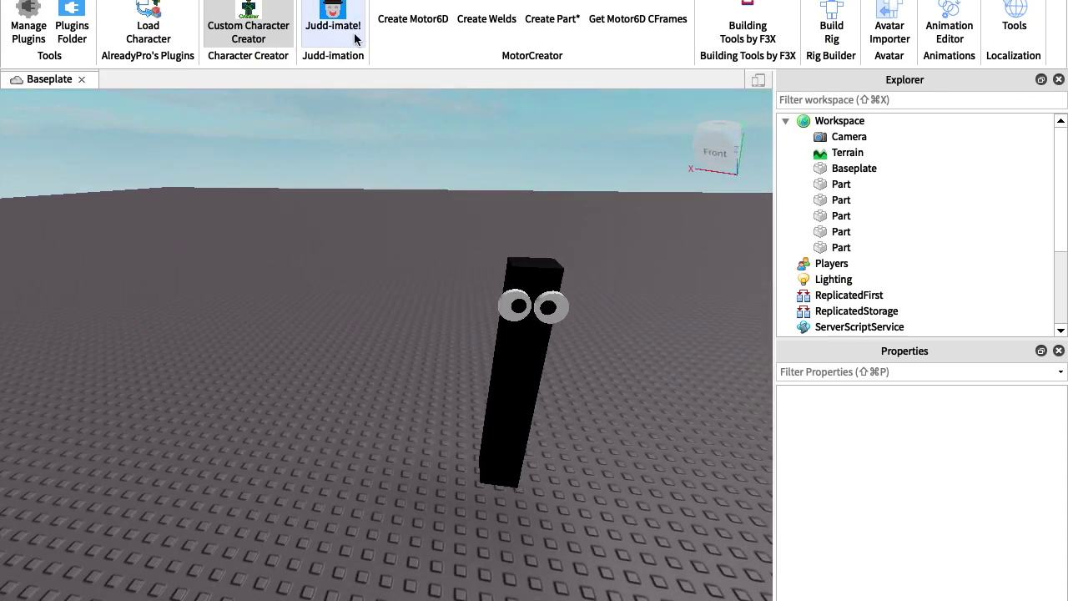
left_click(226, 33)
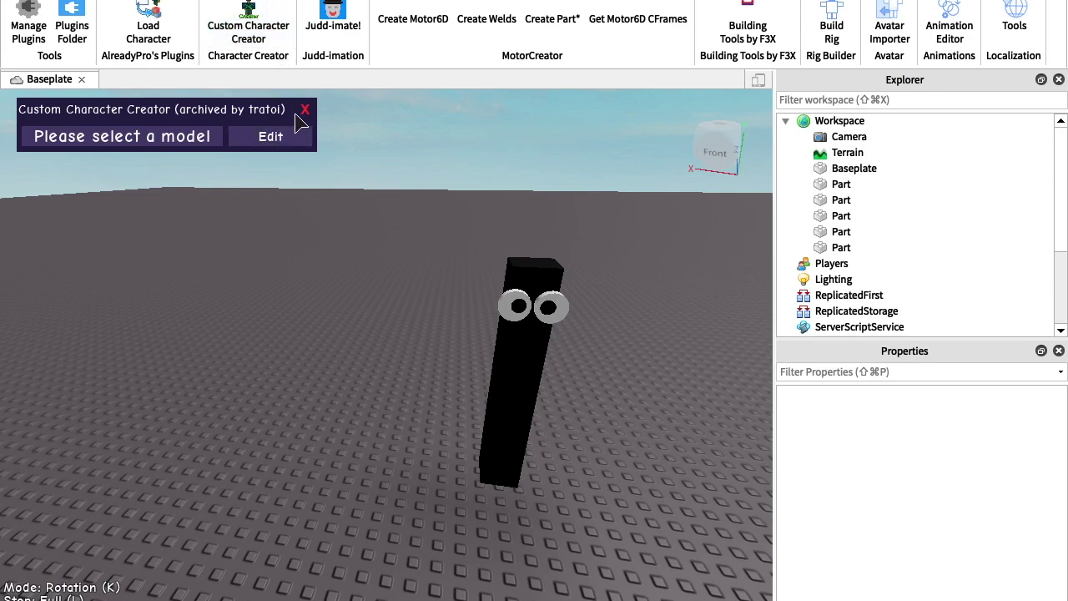
Step: Examine the character with the Custom Character Creator open, and close the plugin window
right_click_drag(459, 243, 461, 243)
scroll(234, 126, "up", 3)
scroll(235, 126, "down", 3)
scroll(258, 132, "down", 2)
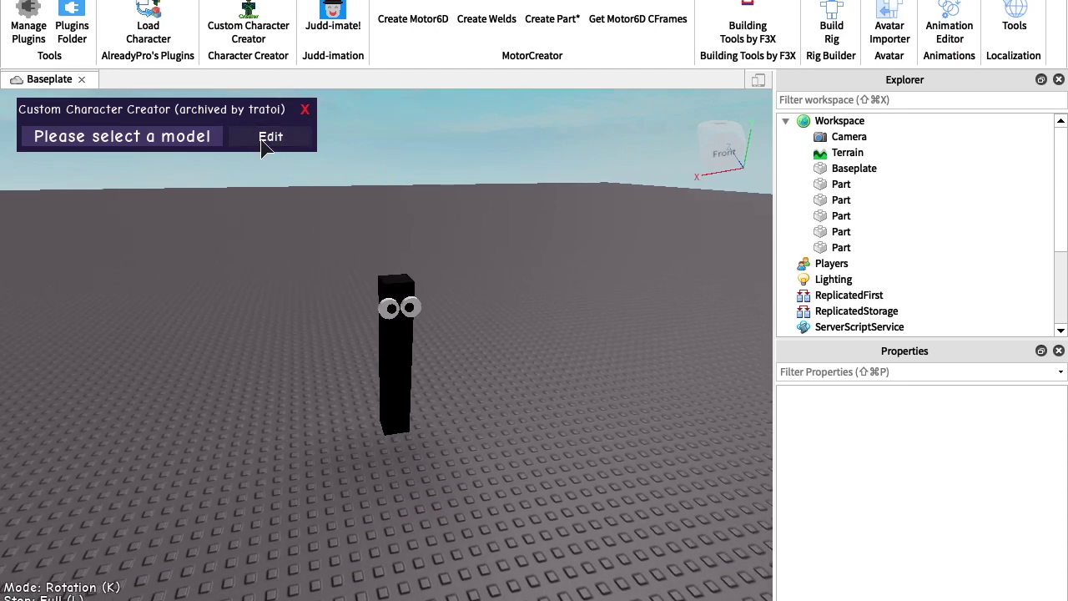
right_click_drag(607, 172, 608, 174)
scroll(607, 174, "up", 4)
scroll(607, 174, "down", 5)
scroll(318, 300, "up", 1)
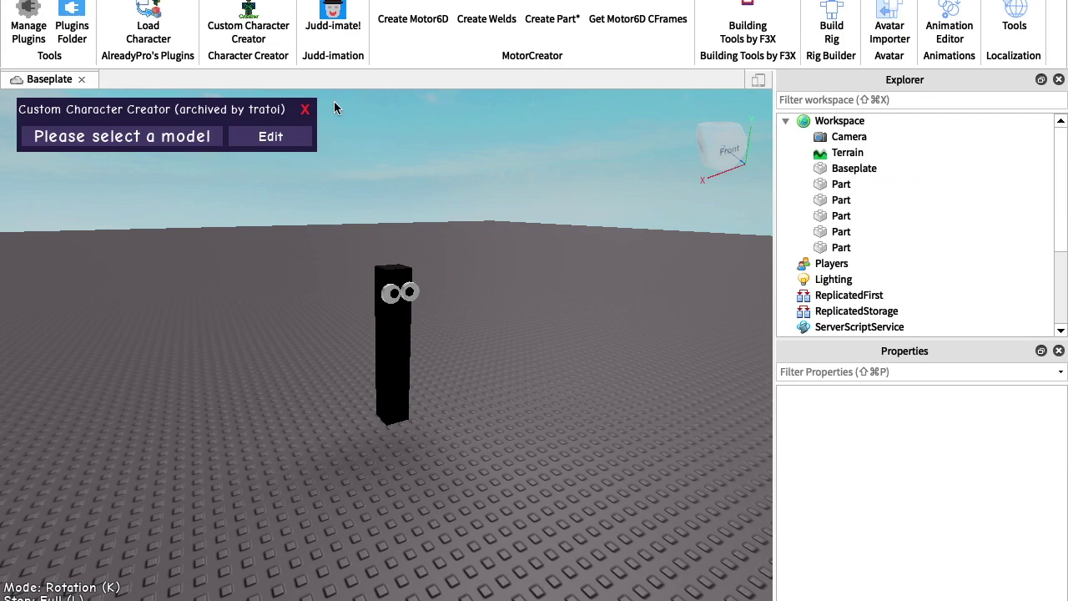
left_click(305, 110)
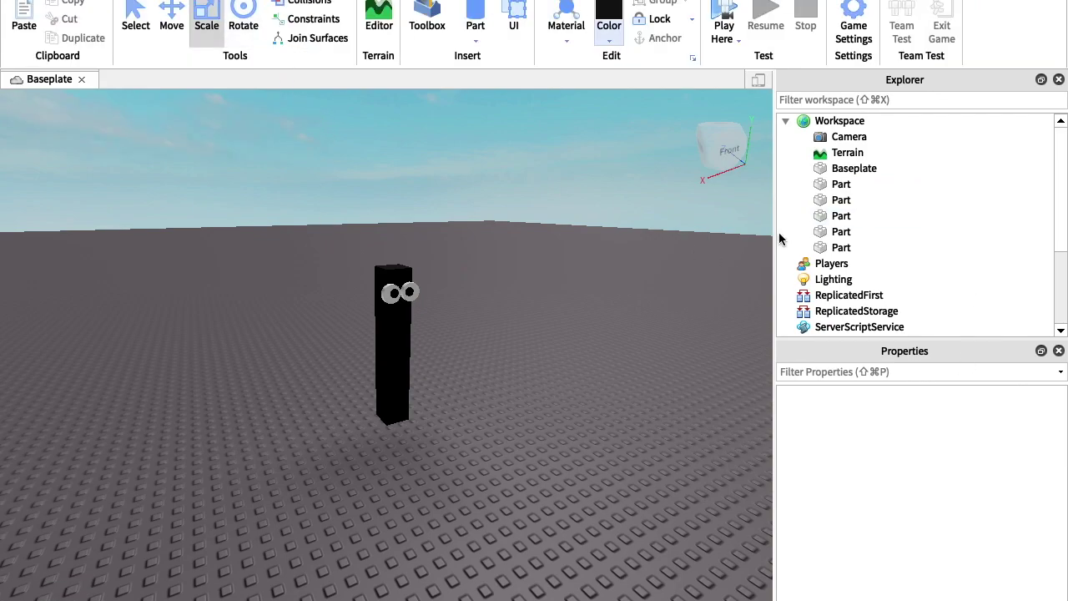
Step: Rename the five character parts Body, RightEye(White), LeftEye(White), LeftEye(Black) and RightEye(Black)
left_click(843, 185)
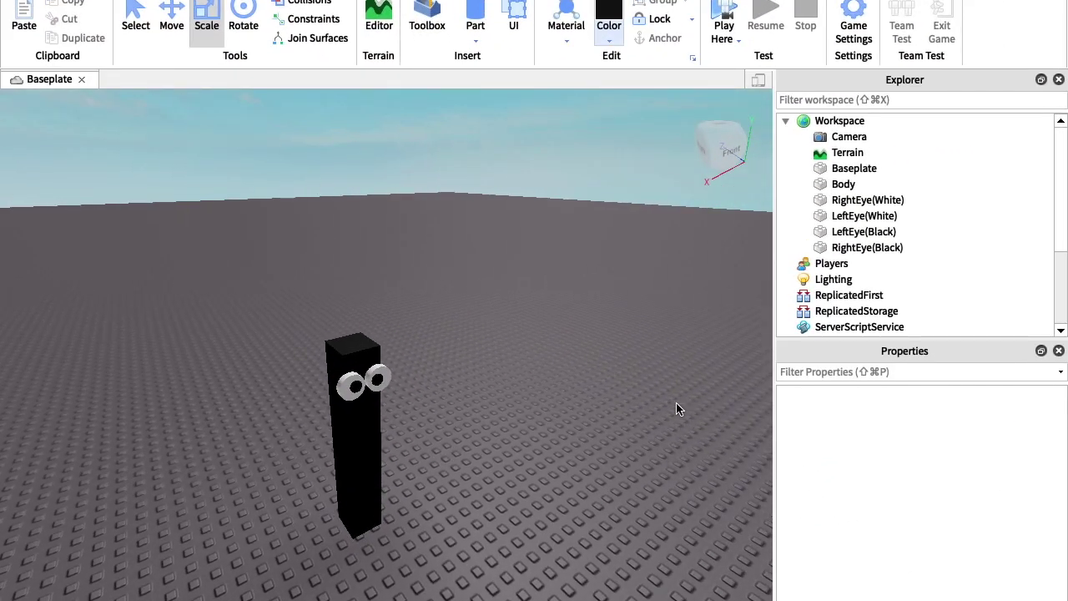
Step: Select the body and all four eye parts and group them into one model
right_click_drag(587, 307, 305, 267)
scroll(305, 267, "down", 2)
left_click_drag(307, 272, 585, 528)
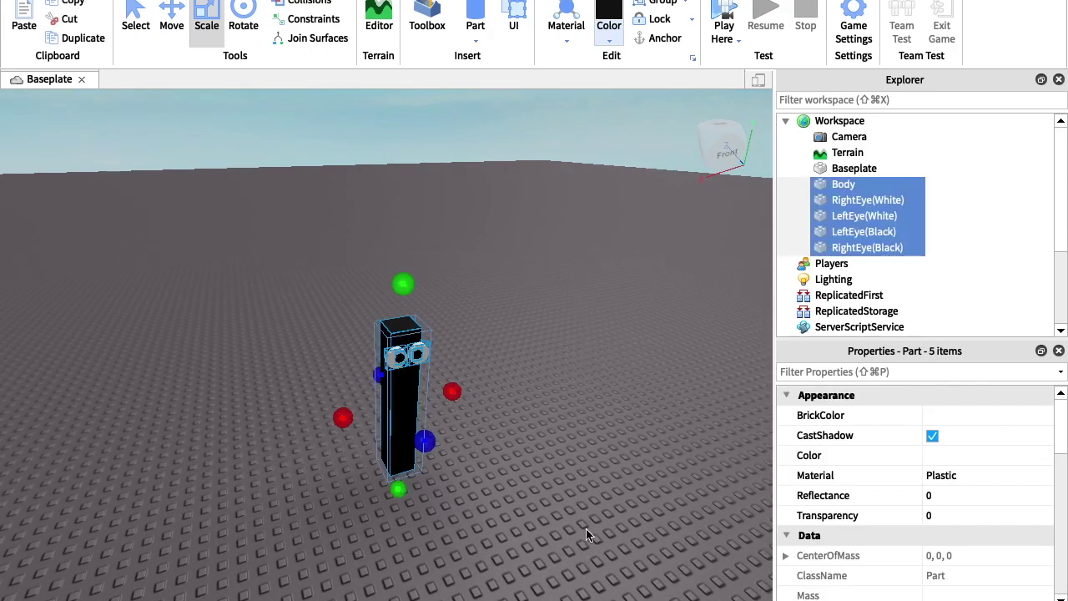
left_click(662, 3)
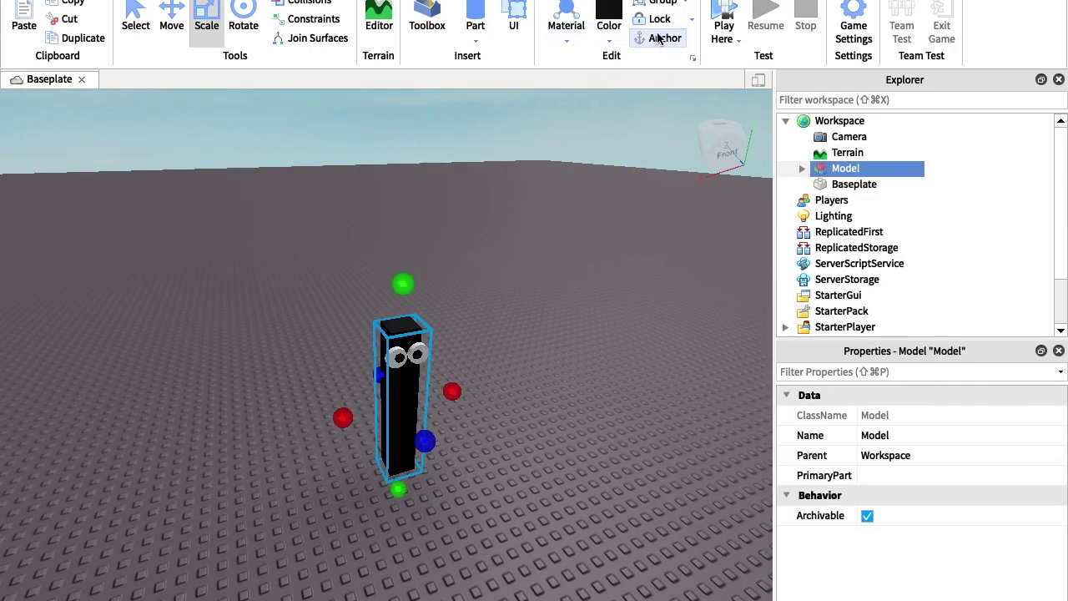
left_click_drag(250, 233, 236, 213)
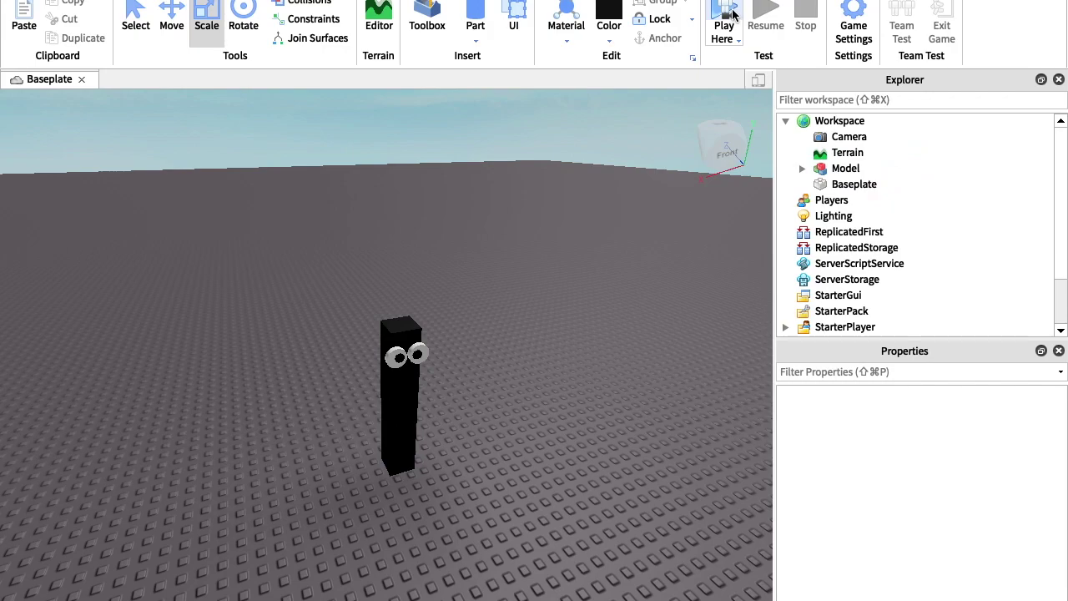
Step: Check the grouped character by selecting it as one model and viewing it from several angles
right_click_drag(570, 210, 571, 204)
scroll(571, 204, "up", 3)
scroll(571, 203, "down", 3)
left_click_drag(291, 293, 538, 526)
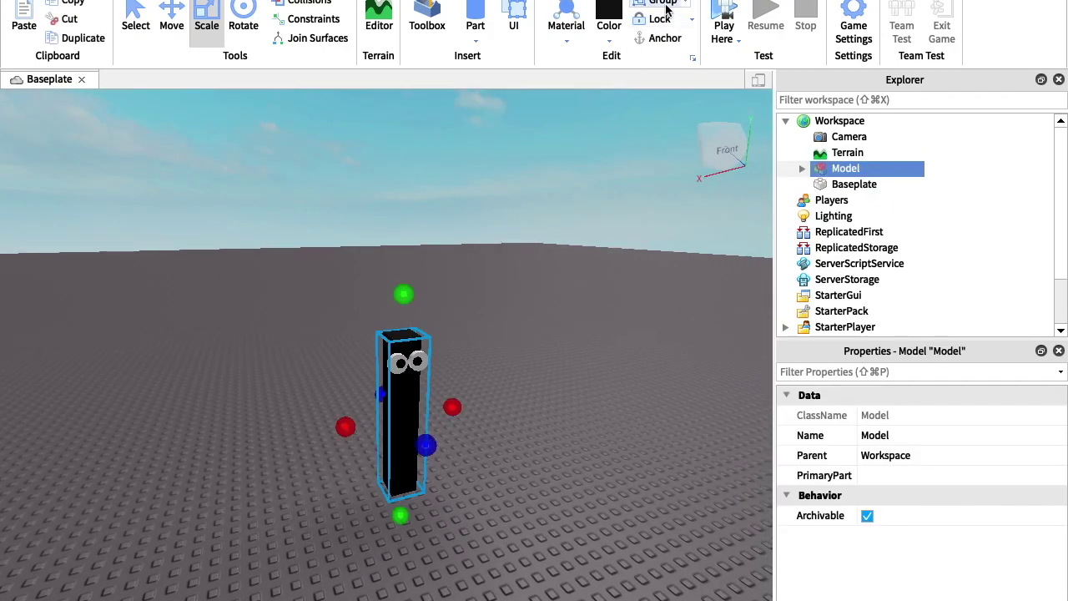
right_click_drag(542, 440, 542, 440)
scroll(542, 440, "up", 4)
scroll(541, 441, "down", 5)
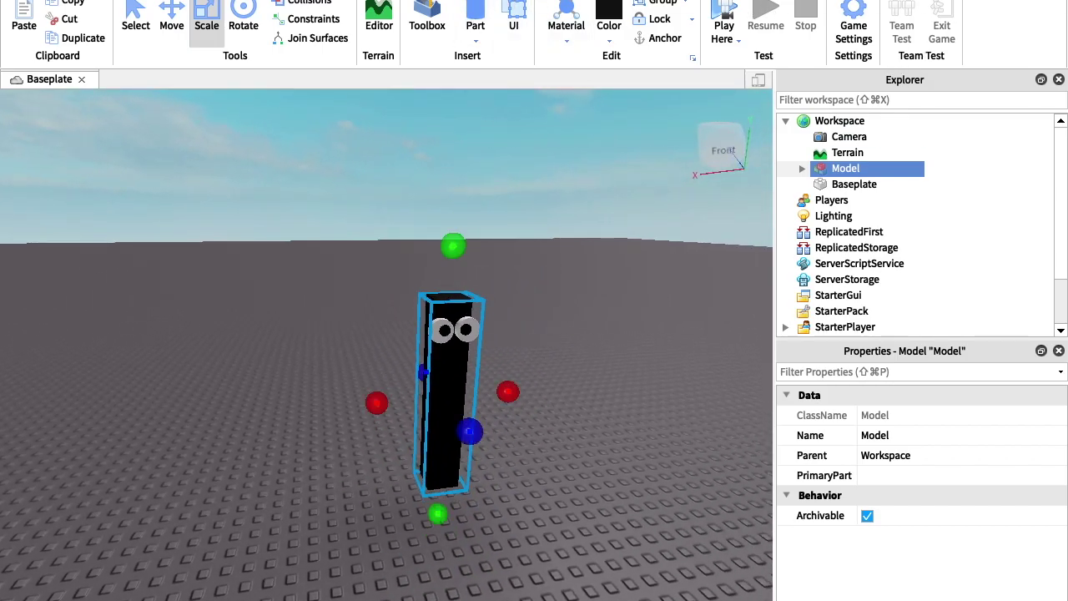
left_click(400, 154)
scroll(400, 153, "down", 3)
Step: Open the Custom Character Creator with the character model selected and rename the model StarterCharacter
left_click(274, 1)
left_click(269, 48)
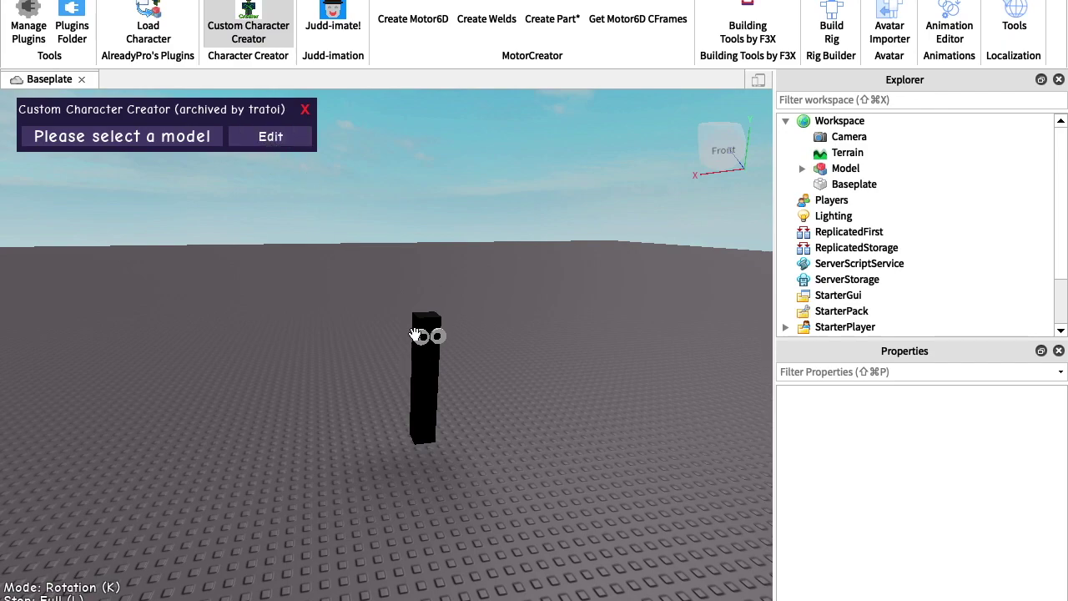
left_click(844, 169)
left_click(944, 428)
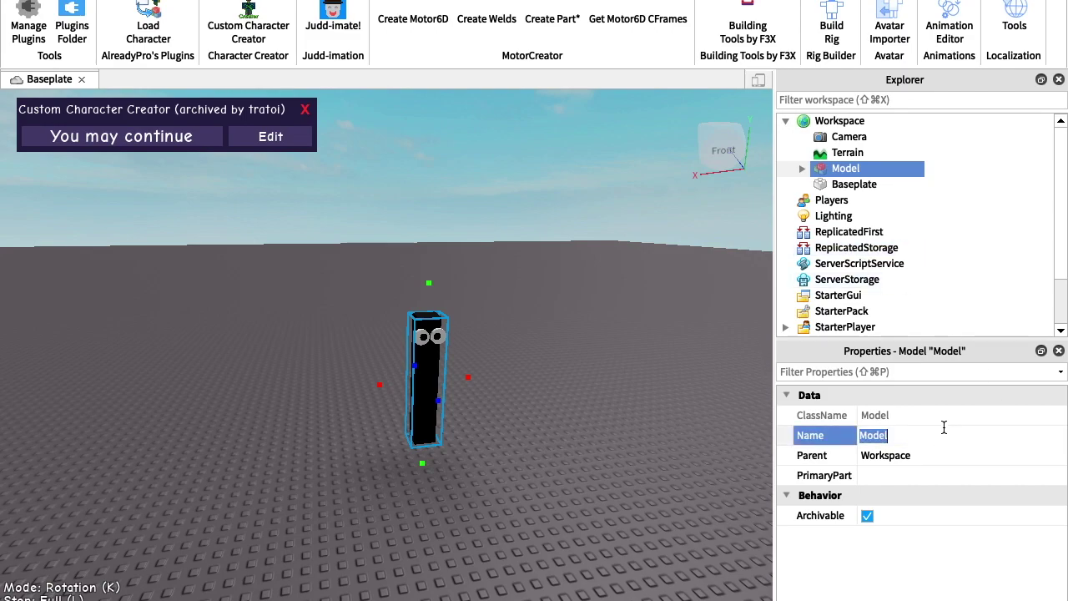
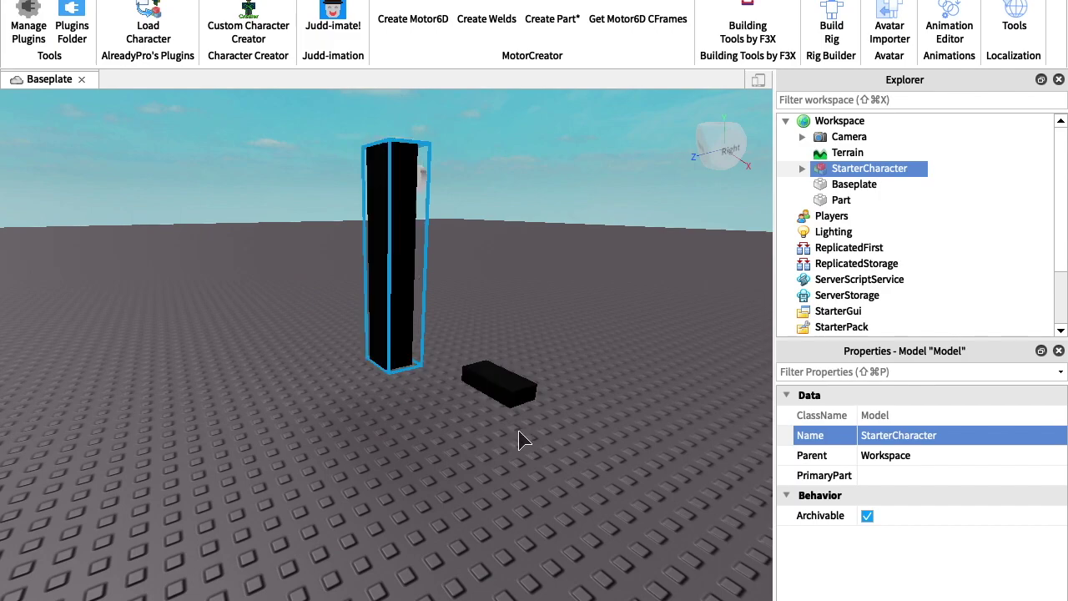
Step: View the Custom Character Creator's joint editing options for StarterCharacter and close the plugin window
key("s")
key("d")
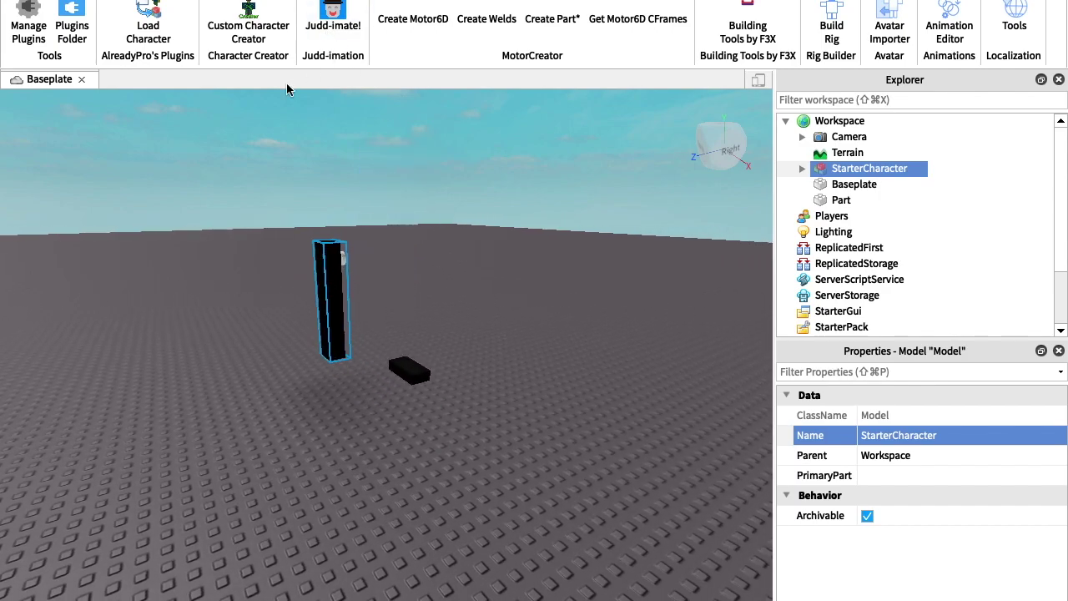
key("w")
right_click(275, 11)
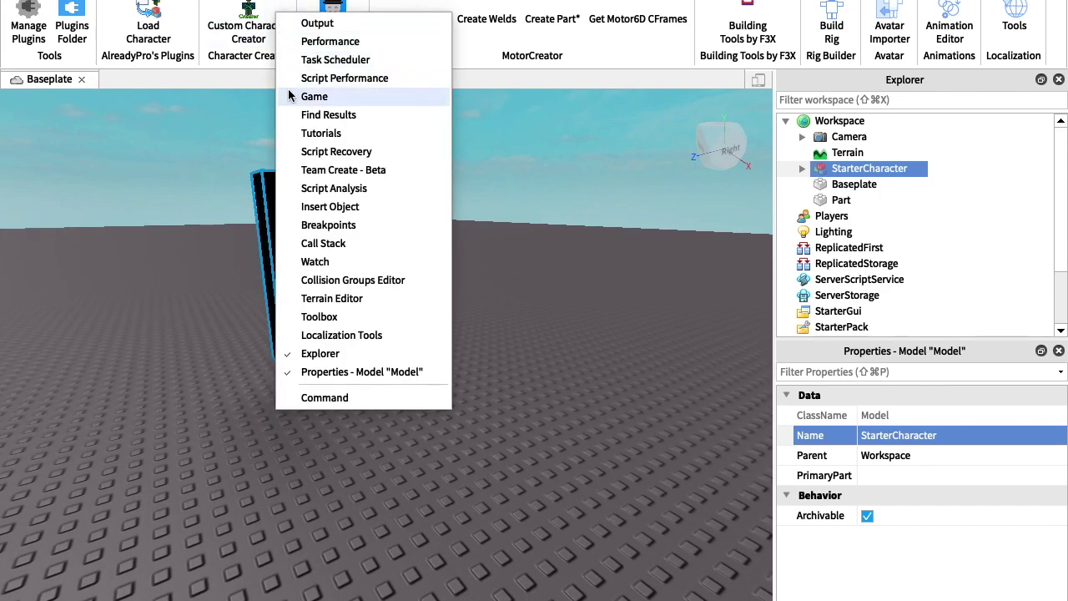
left_click(243, 161)
left_click(247, 33)
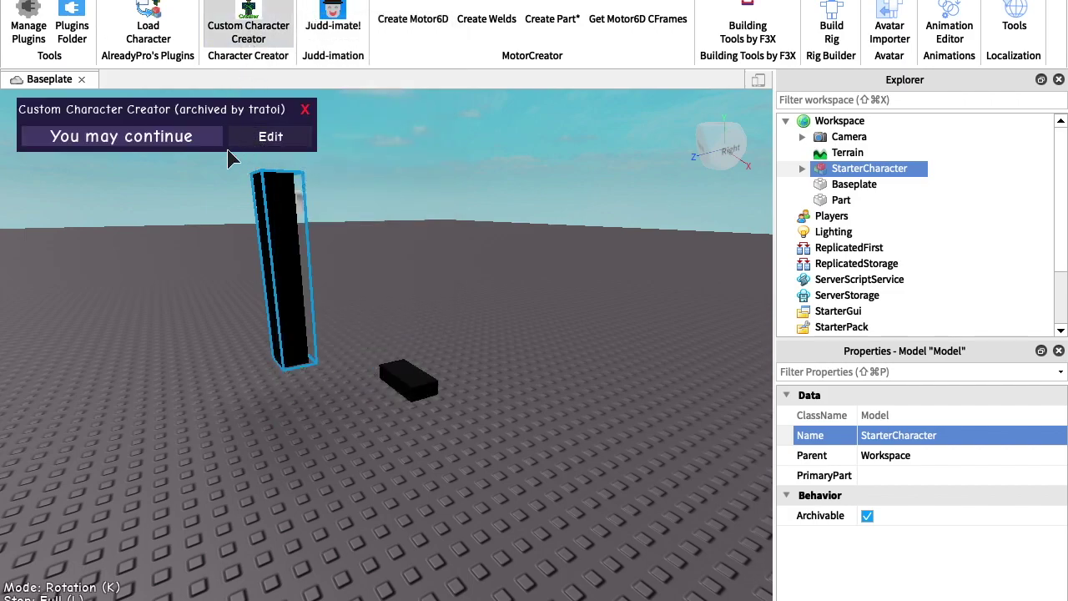
left_click(270, 136)
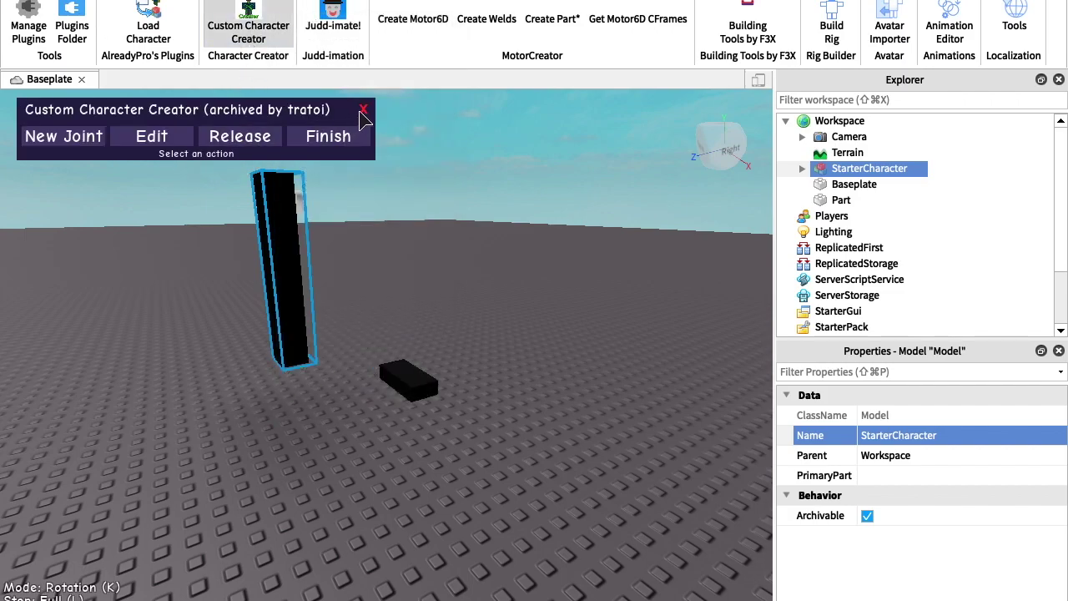
left_click(363, 110)
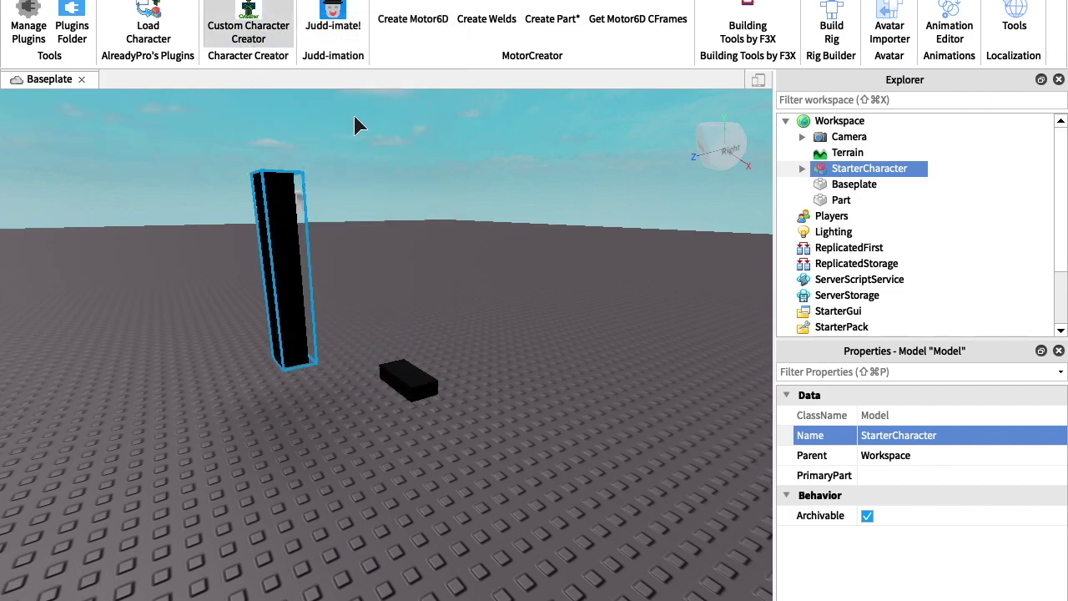
Step: Select the loose black part beside the character and raise it off the baseplate
left_click(832, 186)
left_click(840, 204)
scroll(290, 377, "down", 2)
scroll(522, 384, "up", 5)
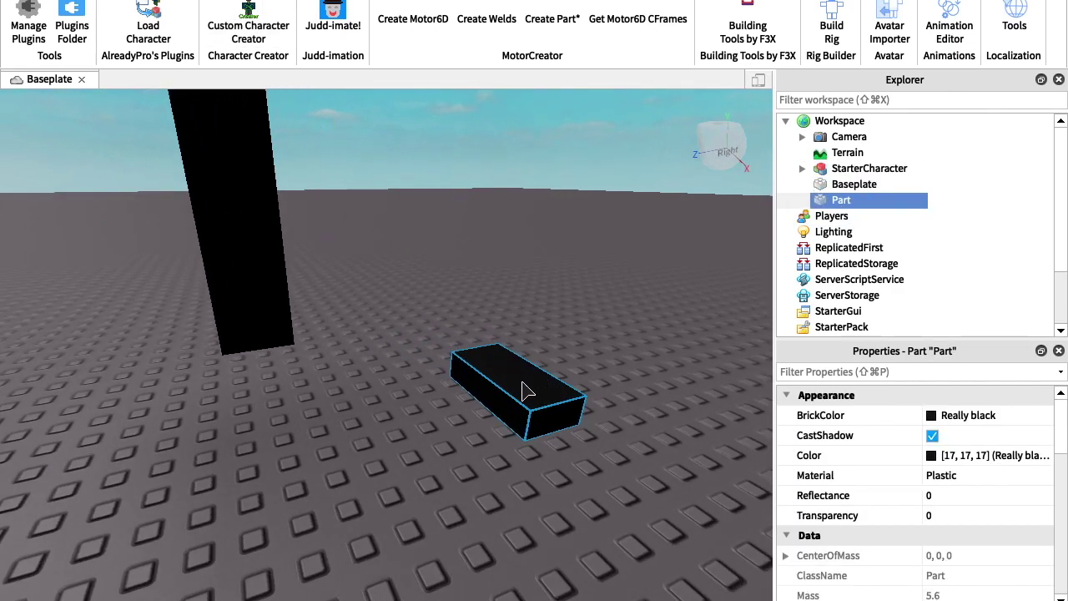
scroll(525, 392, "down", 4)
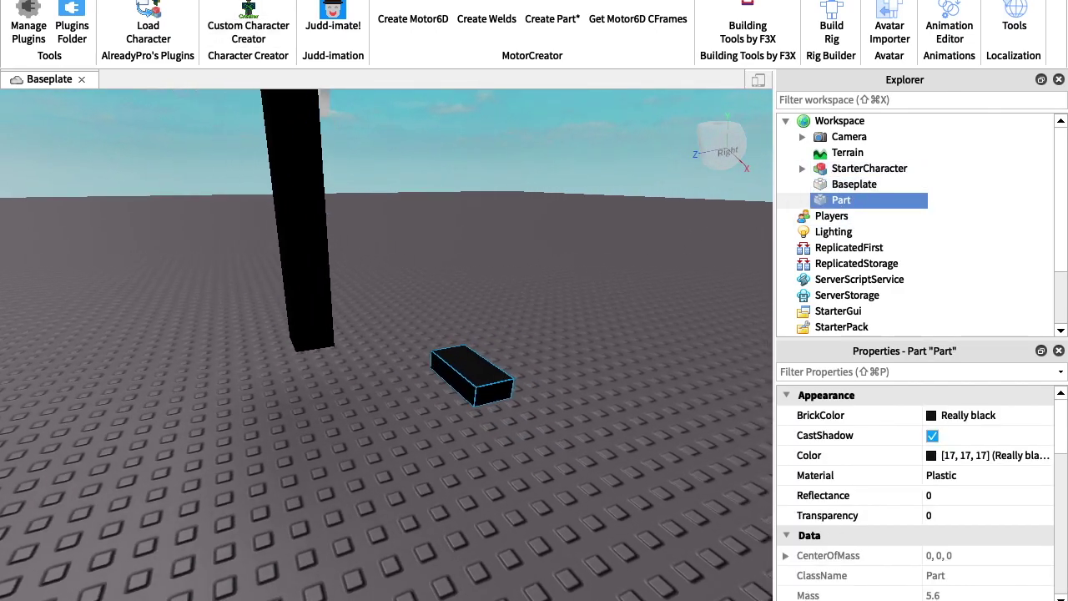
key("s")
key("d")
left_click(474, 1)
left_click(176, 20)
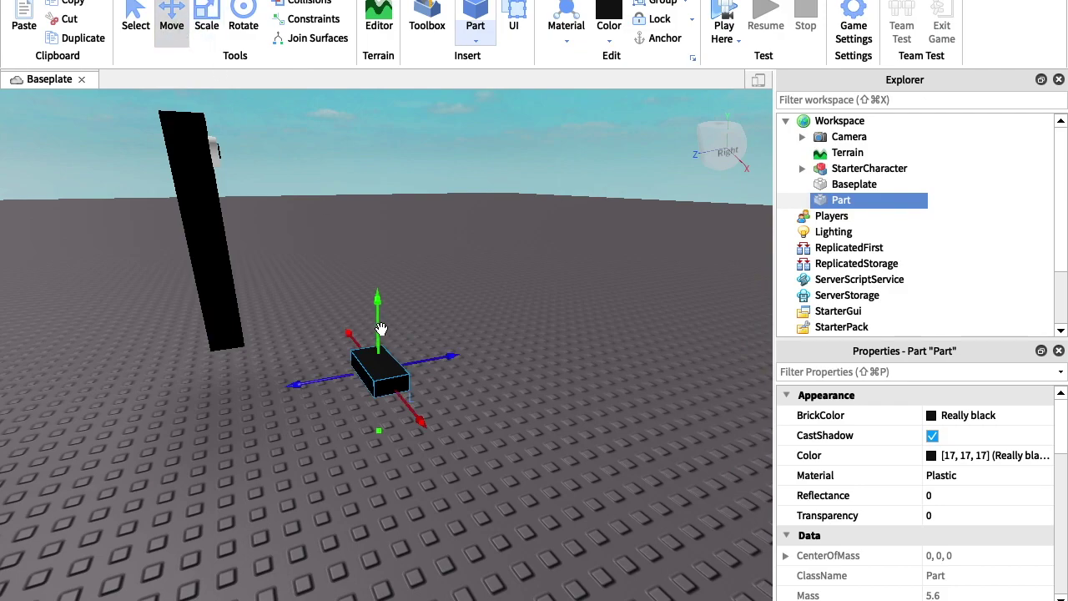
left_click_drag(381, 329, 290, 219)
Step: Move the loose black part over to the character's tall body
left_click(145, 27)
left_click_drag(374, 274, 331, 357)
right_click_drag(332, 357, 332, 357)
left_click_drag(332, 357, 332, 357)
right_click_drag(332, 357, 331, 357)
scroll(331, 357, "down", 3)
left_click_drag(331, 357, 397, 347)
Step: Scale the loose black part down to a smaller size and cut it to the clipboard
left_click(208, 12)
right_click_drag(376, 239, 563, 350)
left_click_drag(572, 354, 483, 353)
left_click(72, 20)
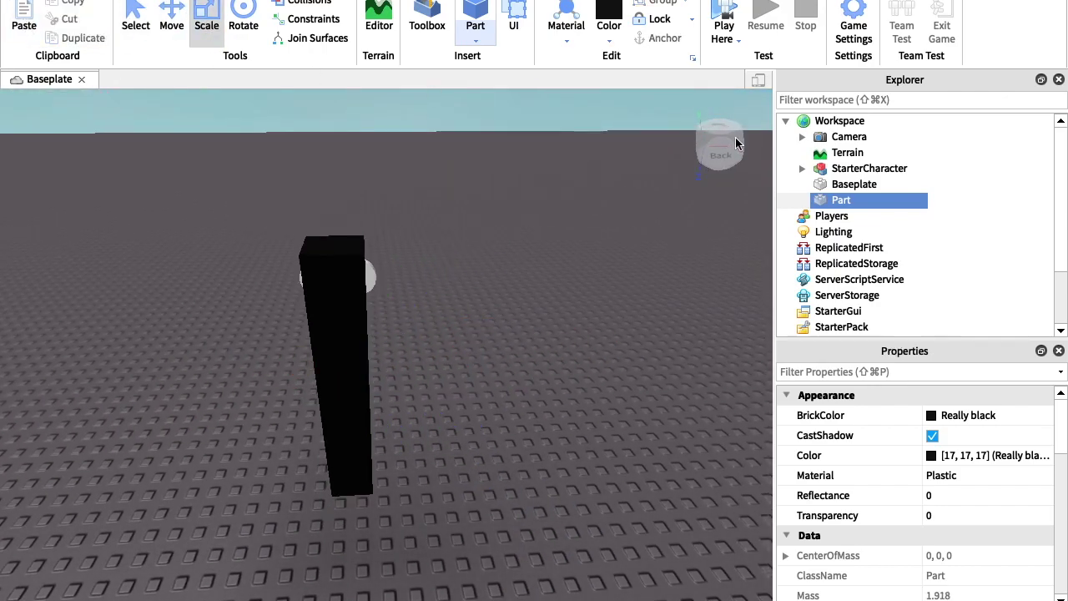
Step: Duplicate the Body part inside StarterCharacter and set the duplicate's Transparency to 1
left_click(802, 169)
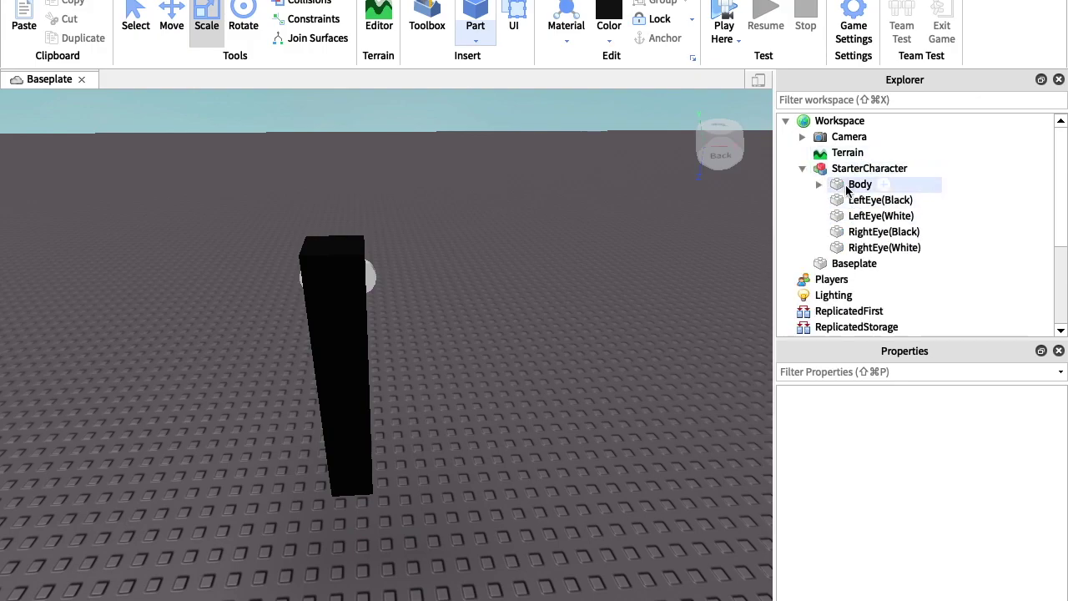
left_click(814, 182)
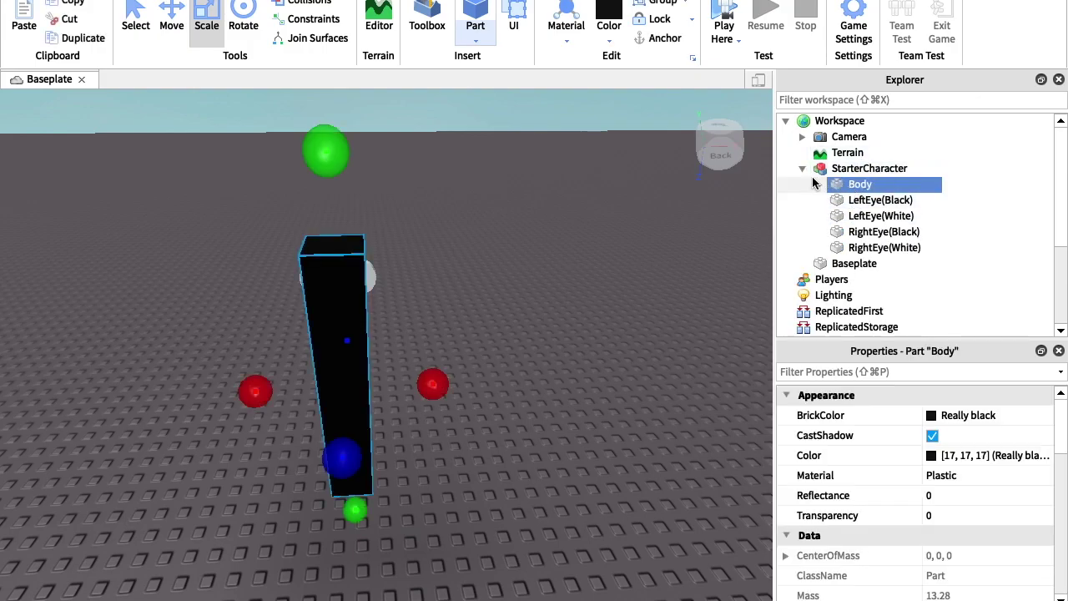
left_click(95, 39)
right_click_drag(608, 242, 609, 242)
left_click(971, 519)
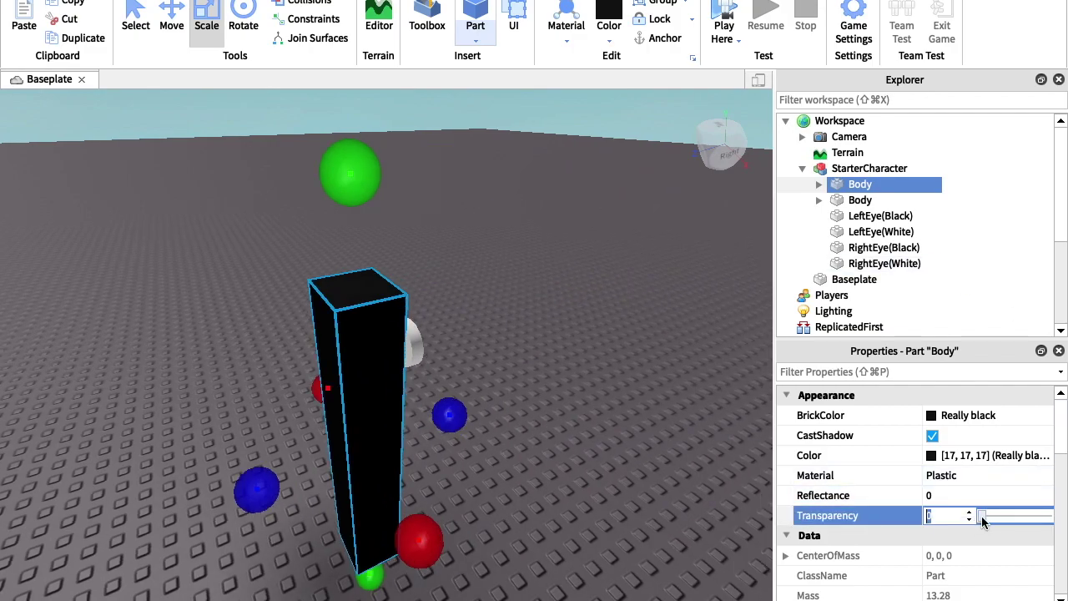
type("1")
Step: Scale the transparent Body duplicate up slightly so it encloses the original tall body
right_click_drag(431, 399, 431, 399)
scroll(431, 398, "up", 5)
scroll(431, 399, "down", 4)
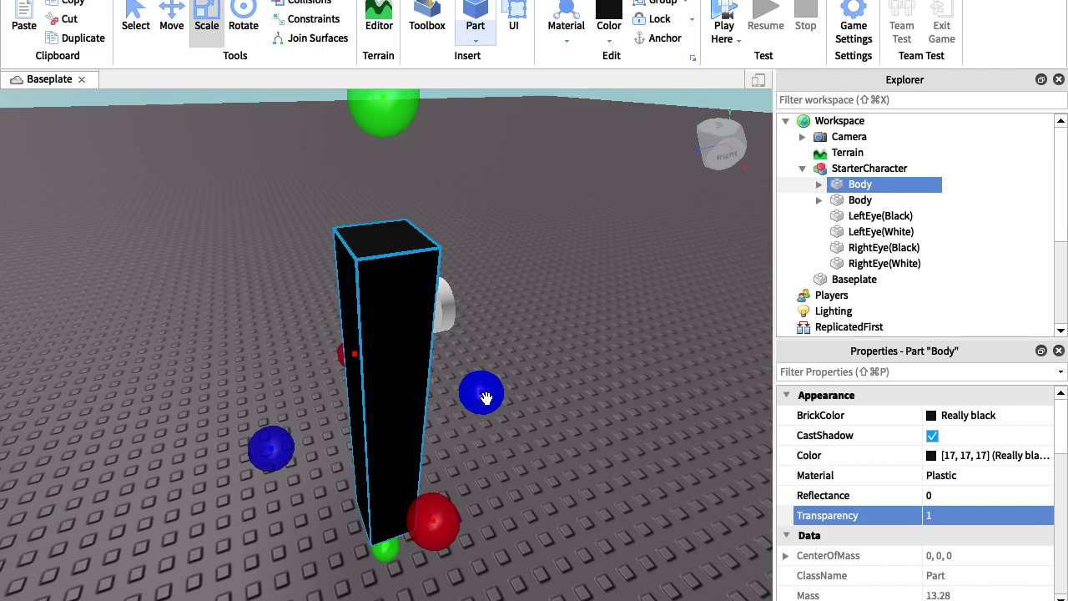
left_click_drag(488, 403, 488, 400)
left_click_drag(376, 110, 377, 102)
left_click_drag(443, 501, 444, 501)
right_click_drag(444, 500, 445, 503)
left_click_drag(409, 356, 409, 356)
right_click_drag(410, 357, 439, 360)
scroll(439, 360, "up", 3)
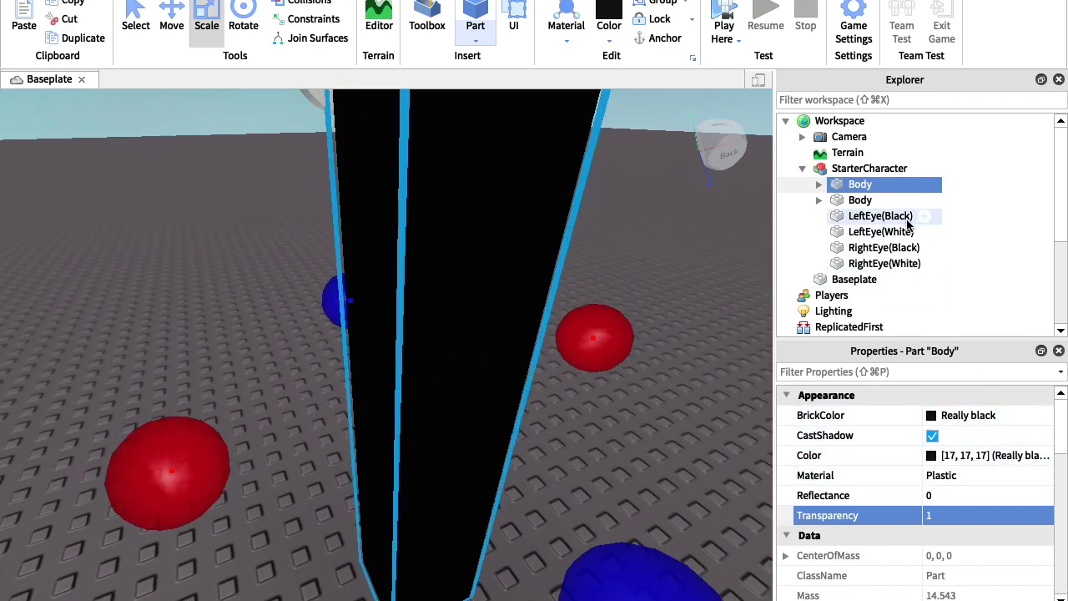
Step: Select the original, opaque Body part and scale it up slightly along its Z axis
left_click(867, 200)
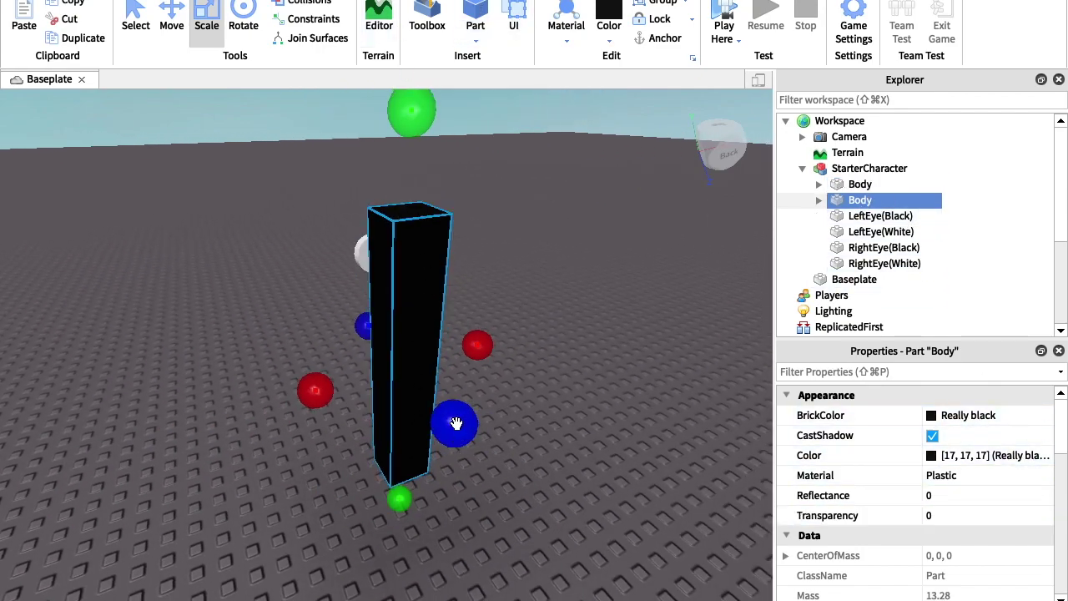
left_click_drag(457, 424, 465, 406)
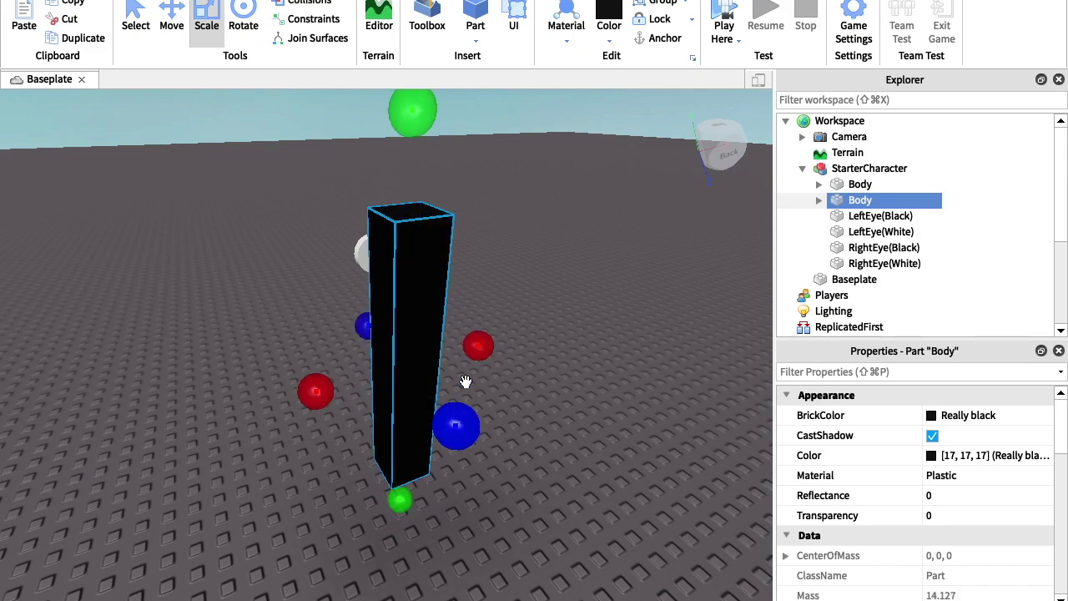
scroll(397, 199, "down", 2)
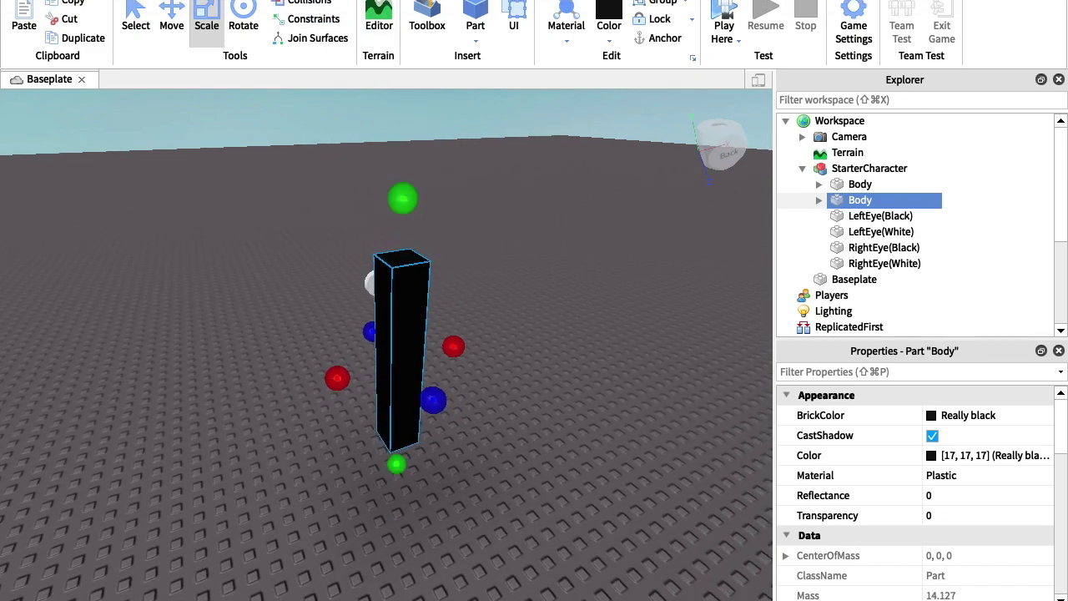
left_click(250, 1)
right_click_drag(444, 169, 430, 149)
scroll(430, 149, "up", 3)
scroll(431, 149, "down", 3)
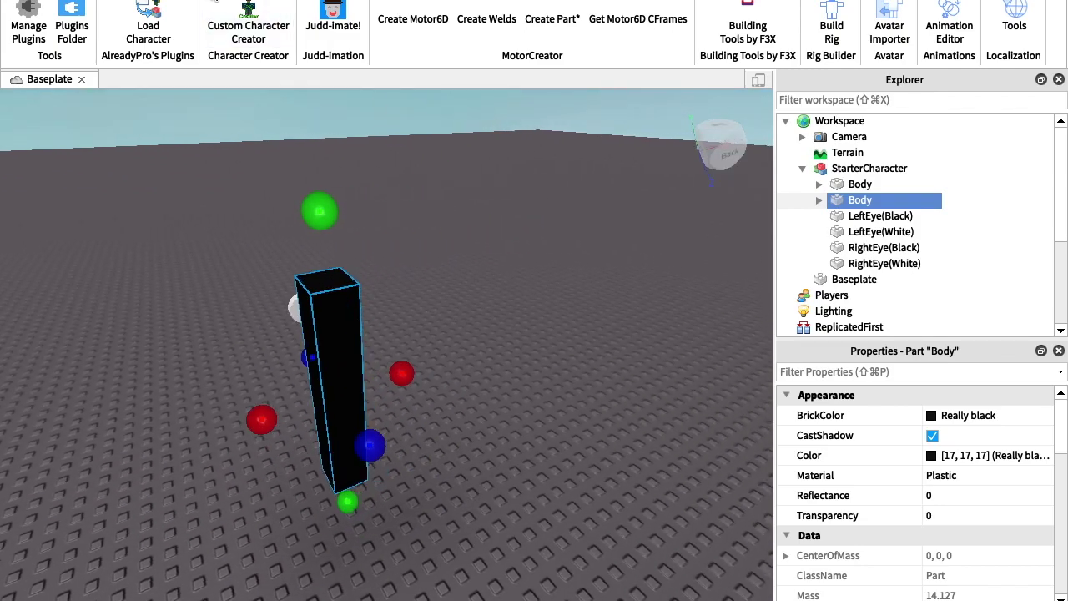
key("a")
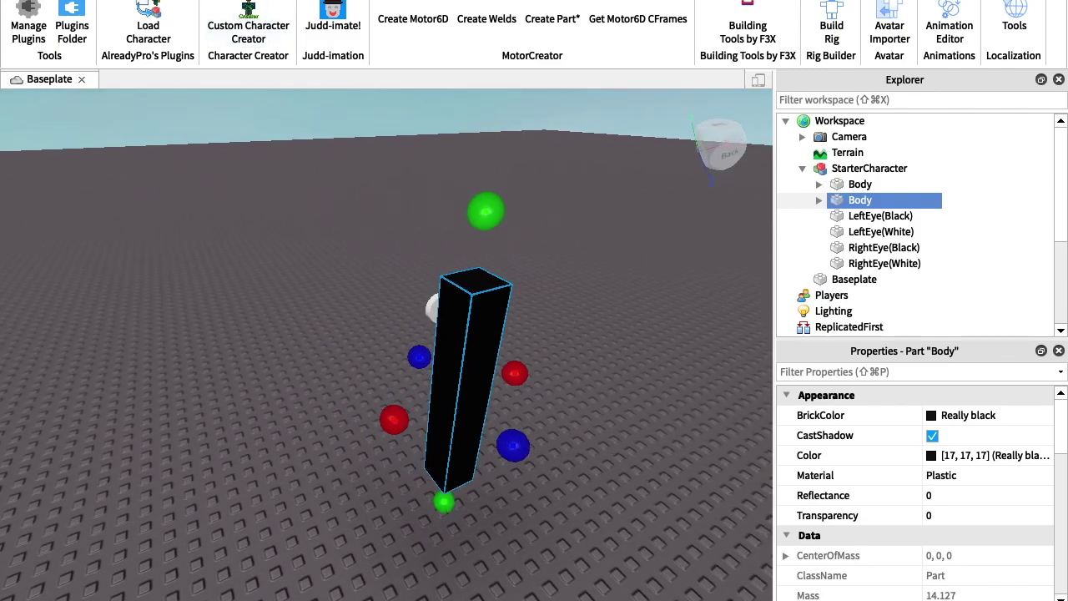
left_click(30, 0)
right_click_drag(498, 183, 498, 182)
key("a")
key("w")
key("s")
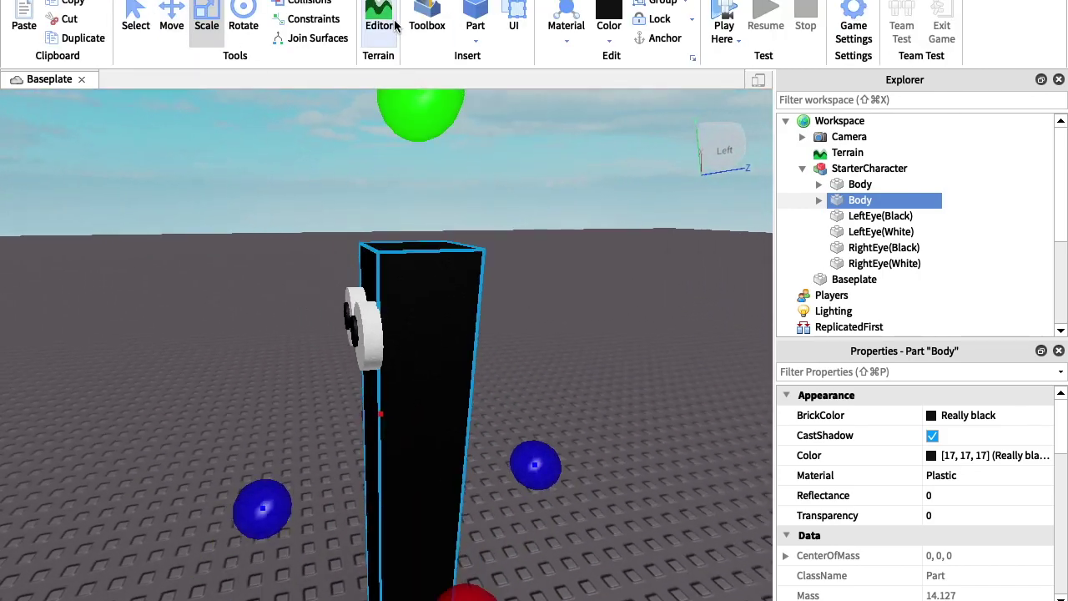
Step: Open the Custom Character Creator plugin window
left_click(242, 1)
left_click(288, 26)
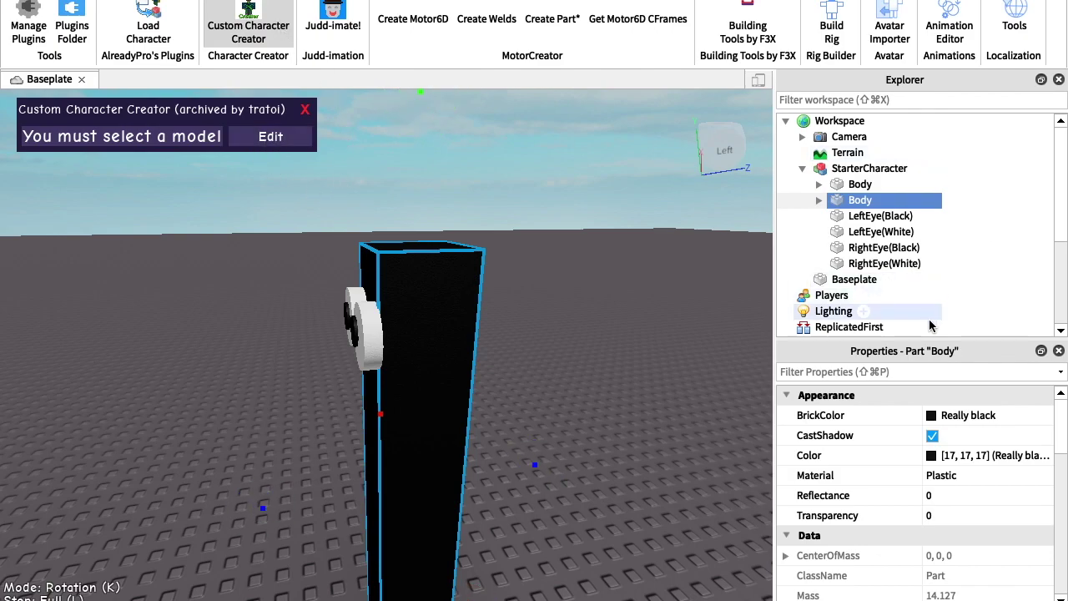
right_click_drag(669, 449, 669, 449)
Step: Rename the transparent Body duplicate to HumanoidRootPart
left_click(859, 184)
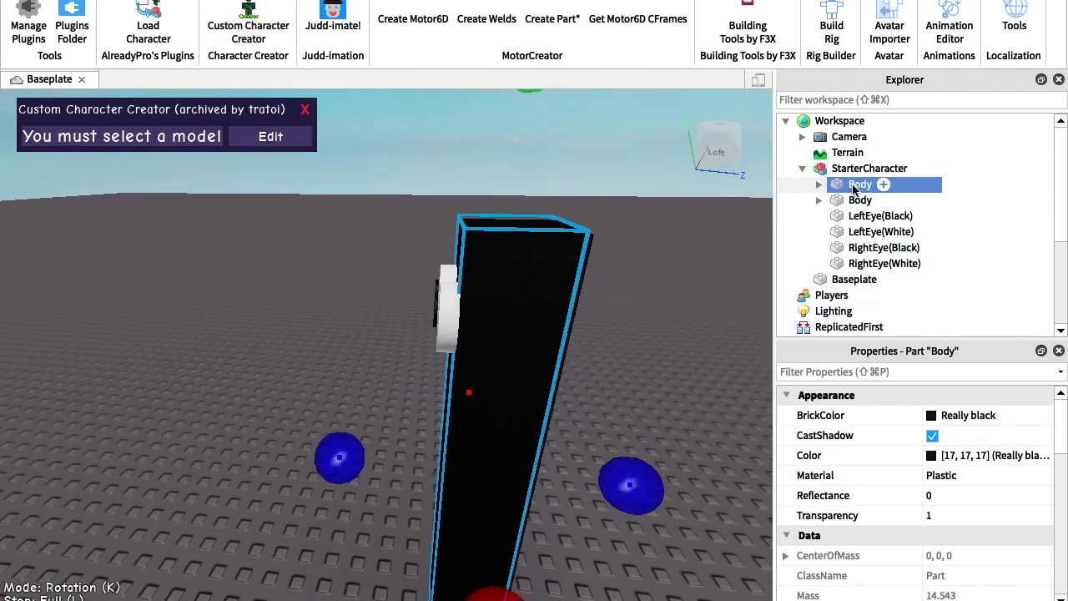
scroll(859, 526, "down", 3)
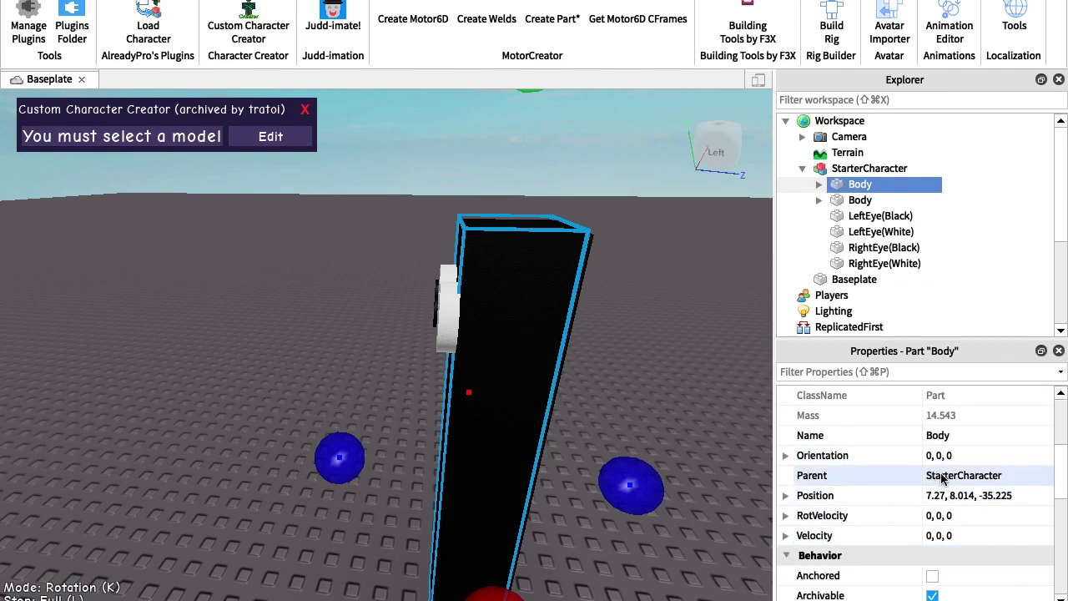
left_click(946, 435)
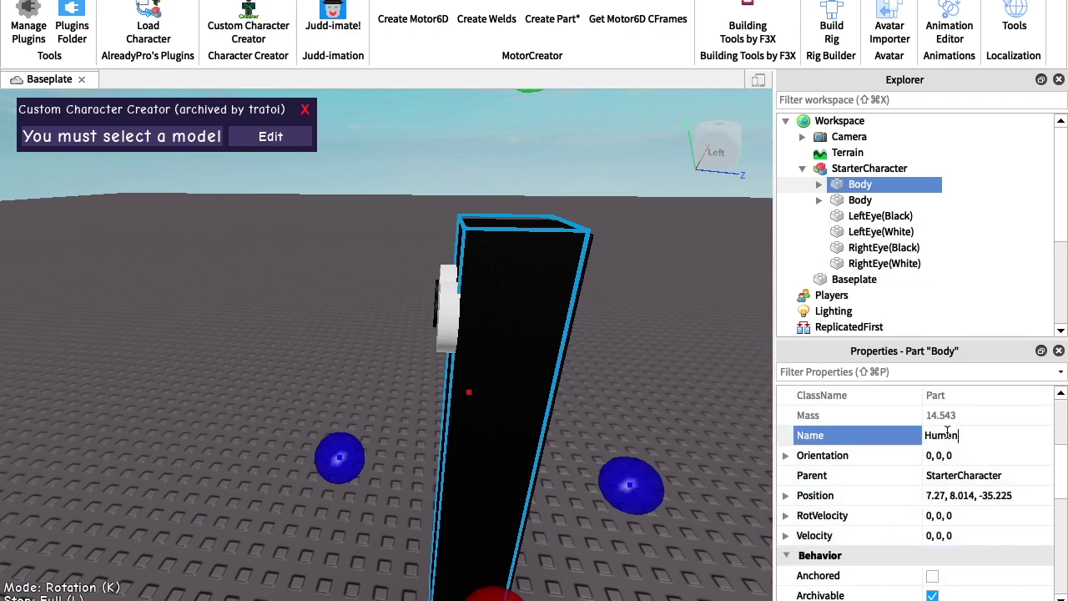
type("HumanoidRootPart")
key("Return")
Step: Select the StarterCharacter model and start editing its joints in the Custom Character Creator
right_click_drag(636, 397, 665, 371)
right_click_drag(770, 360, 742, 354)
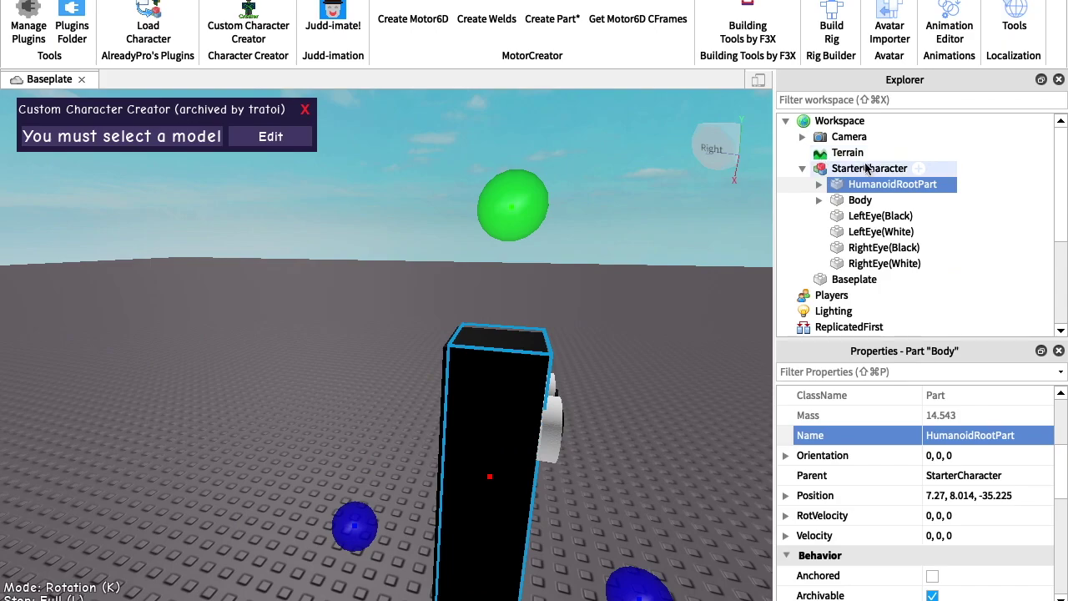
left_click(866, 167)
left_click(270, 136)
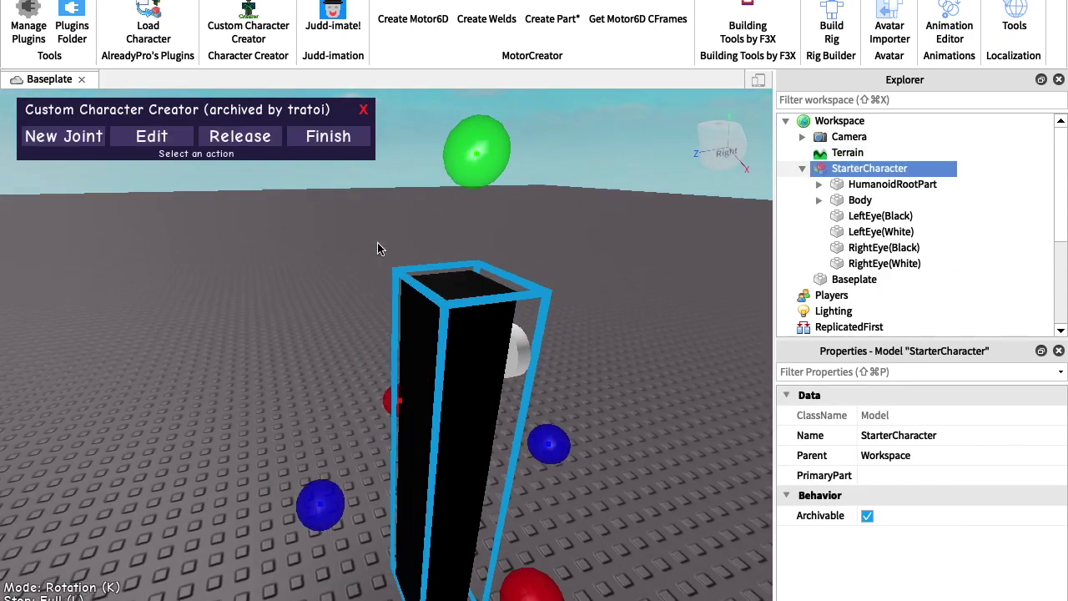
scroll(377, 242, "down", 5)
key("f")
Step: Create a new joint with HumanoidRootPart as the base part and Body as the second part
left_click(63, 134)
scroll(494, 327, "up", 4)
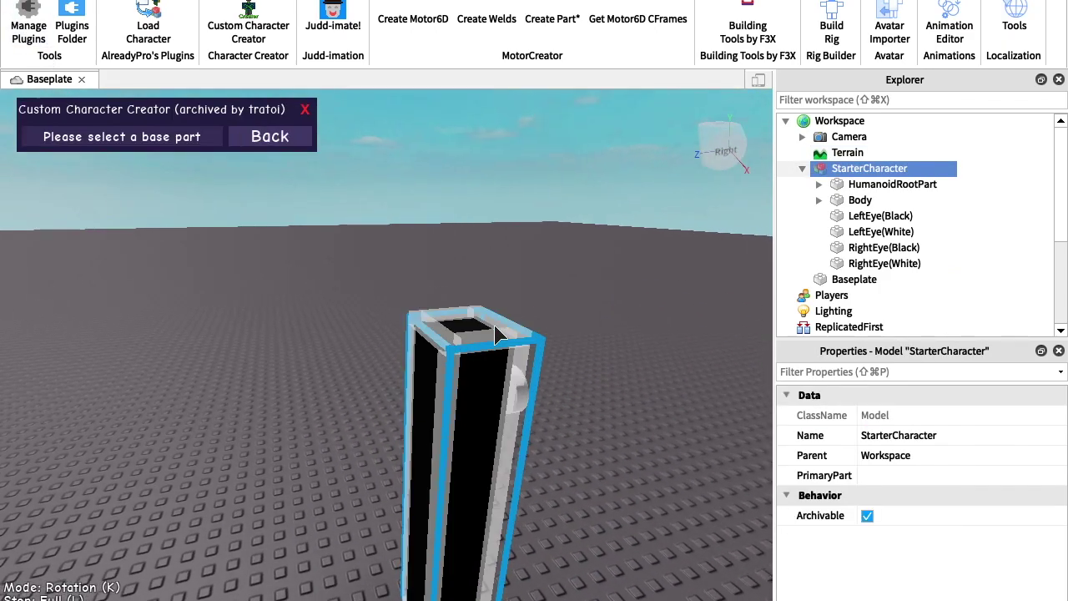
left_click(858, 186)
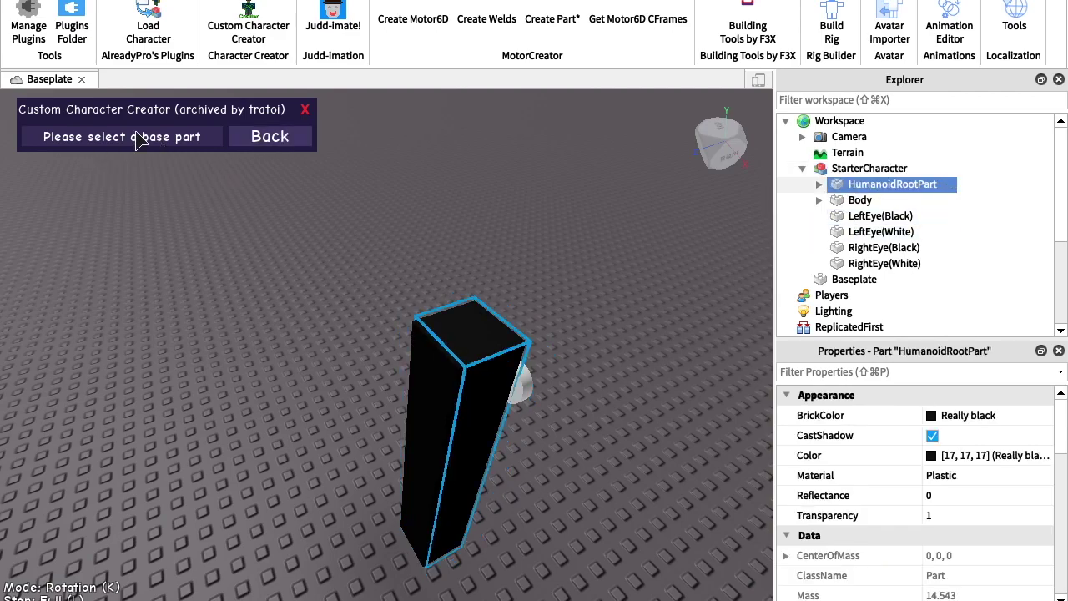
right_click_drag(455, 340, 442, 348)
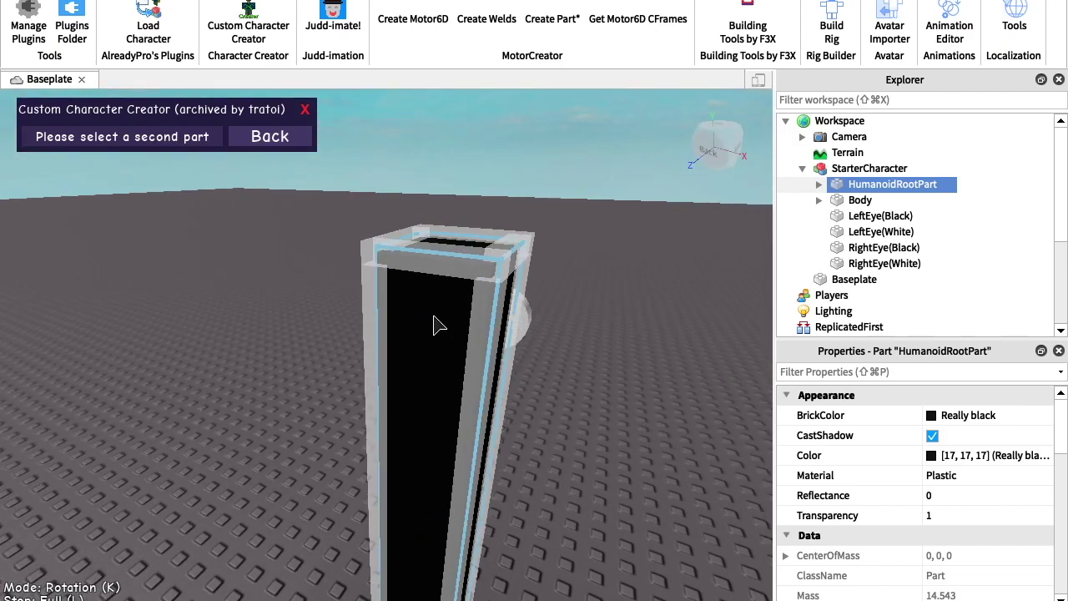
left_click(423, 375)
Step: Create a new joint from HumanoidRootPart as the base part to the white part of the character's right eye
key("s")
key("d")
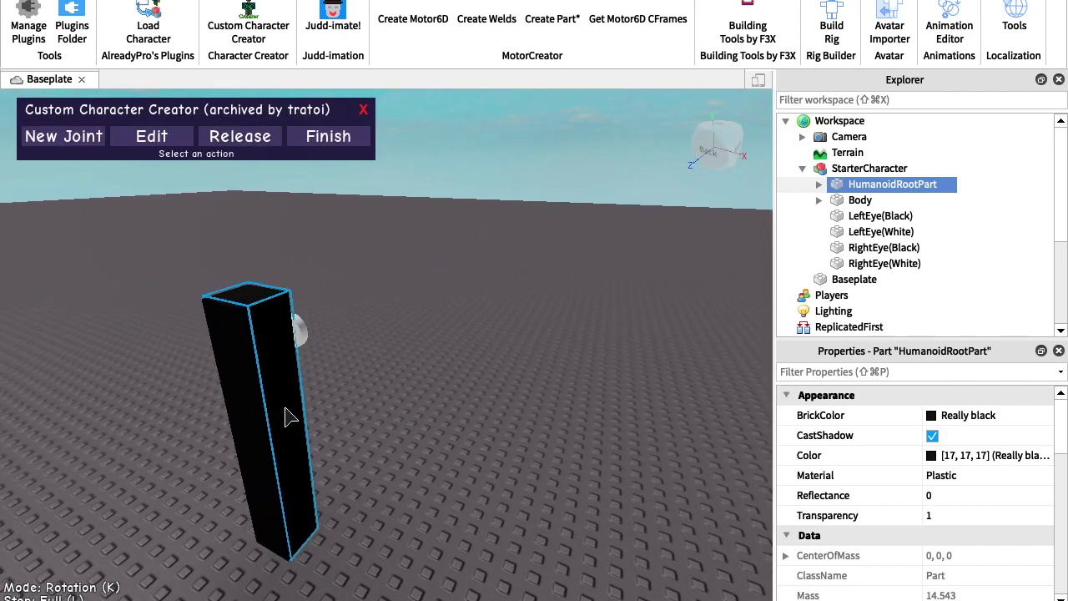
key("w")
right_click_drag(274, 398, 171, 265)
key("s")
left_click(87, 143)
key("a")
right_click_drag(338, 434, 407, 441)
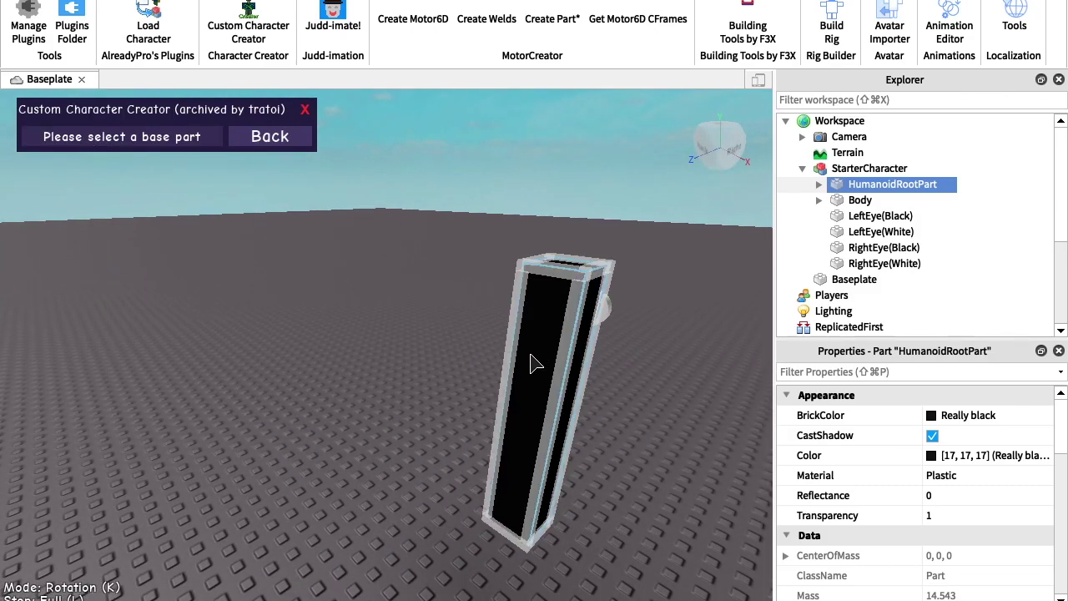
left_click(574, 267)
scroll(564, 293, "up", 3)
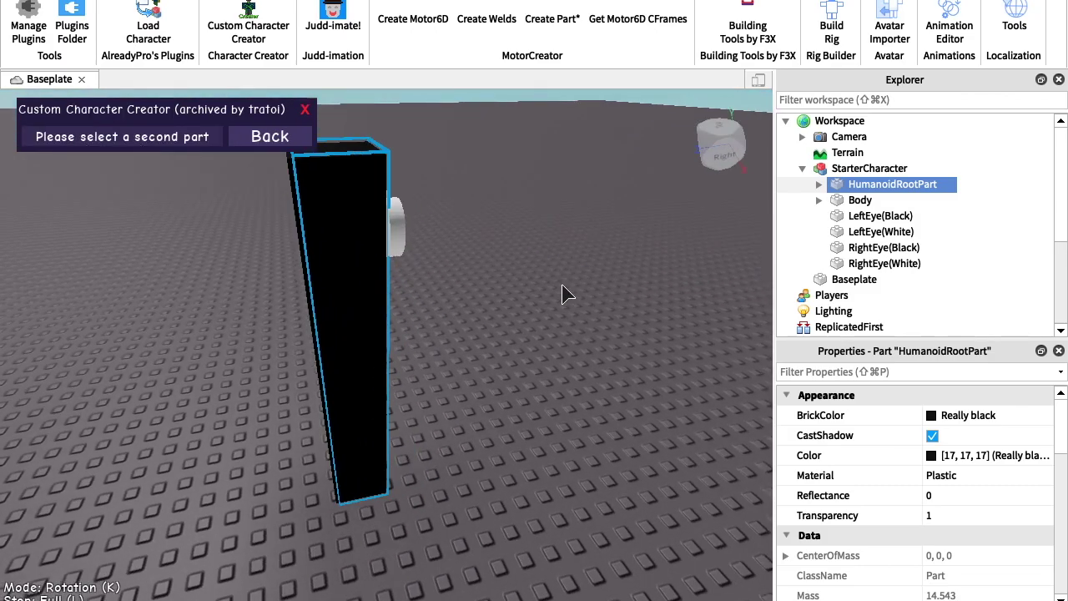
key("w")
right_click_drag(562, 285, 492, 277)
key("s")
key("a")
left_click(491, 277)
Step: Create a new joint from HumanoidRootPart as the base part to the white part of the character's left eye
key("a")
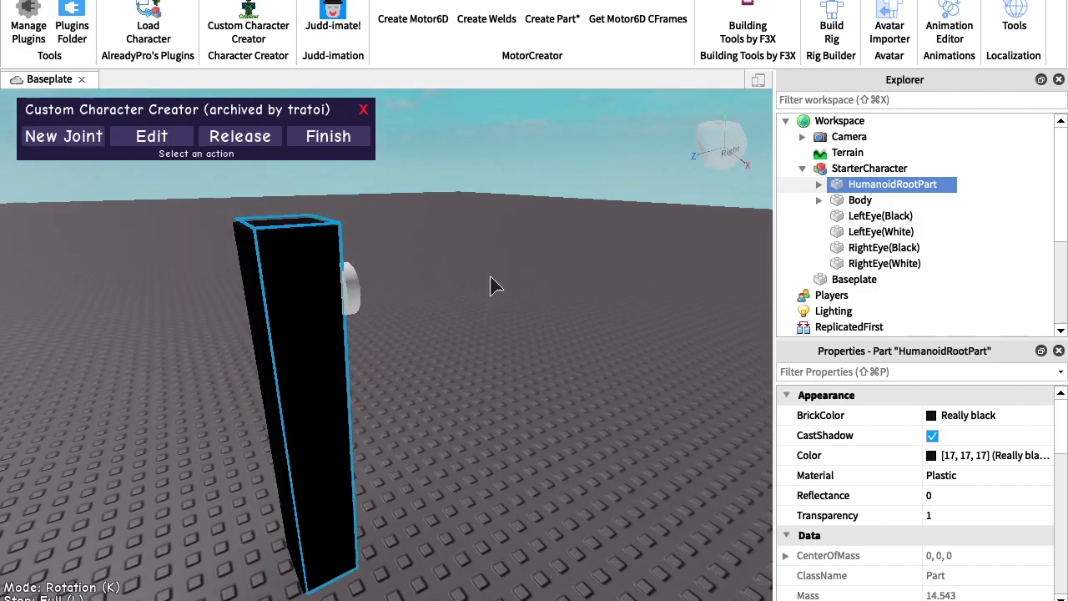
left_click(93, 143)
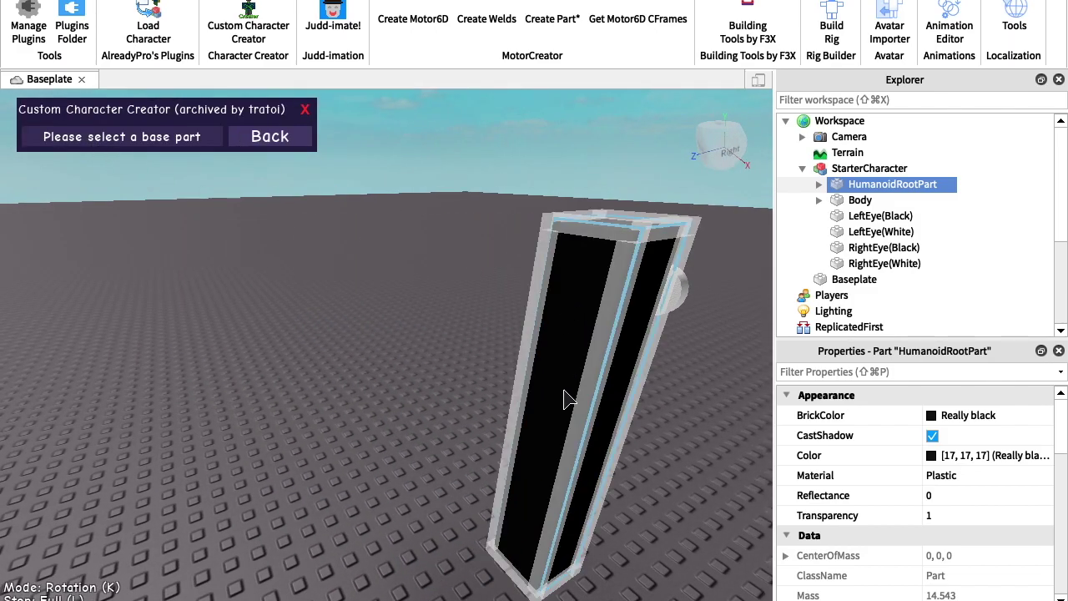
left_click(563, 388)
key("a")
right_click_drag(560, 379, 560, 379)
key("w")
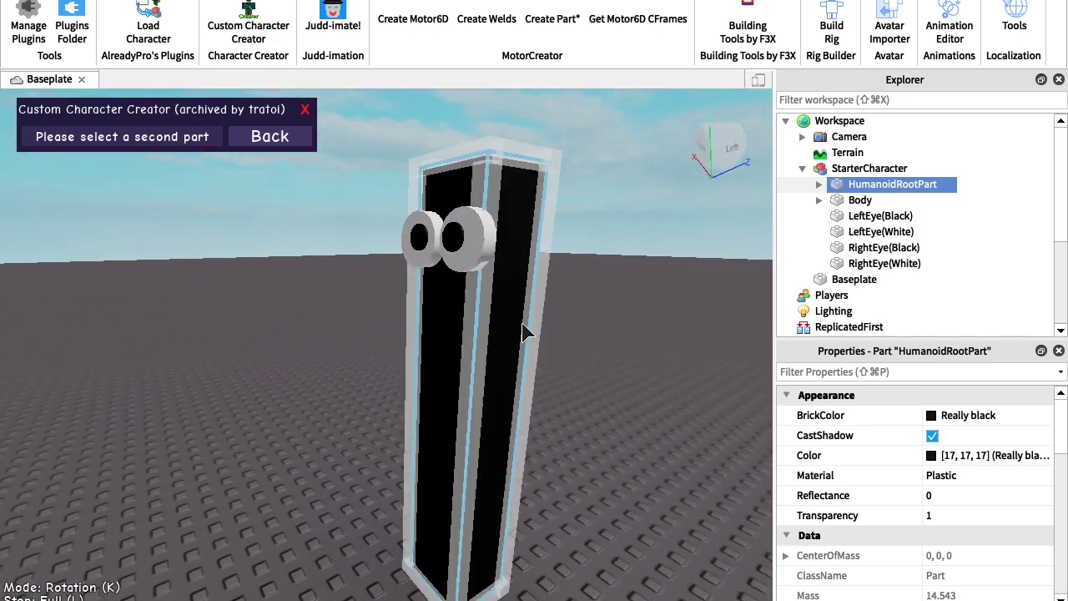
right_click_drag(522, 324, 516, 322)
key("d")
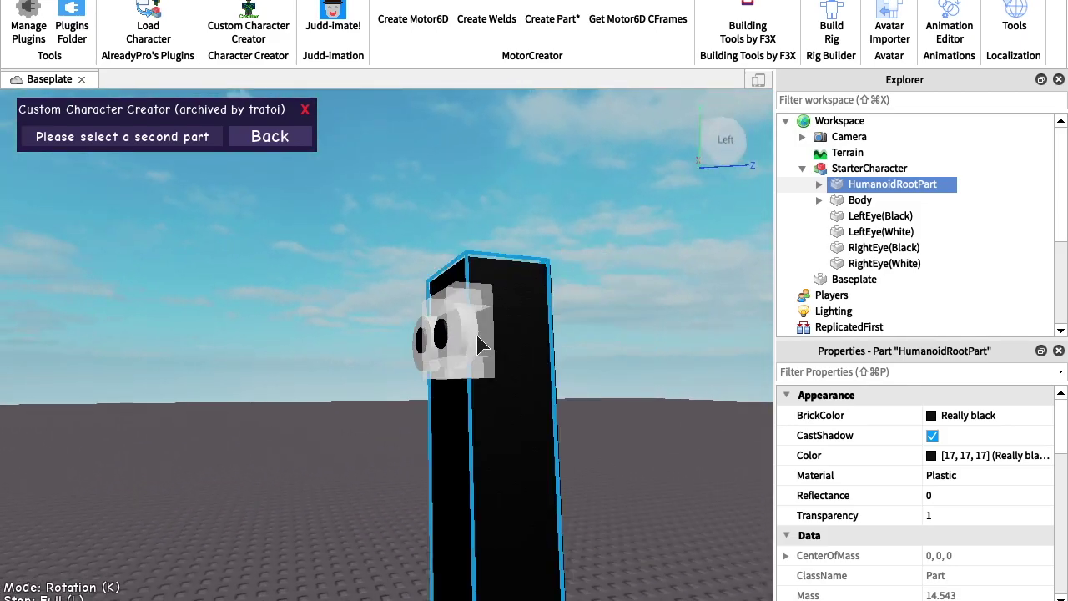
left_click(478, 345)
Step: Create a joint on each eye with the white part as the base part and its black pupil as the second part
right_click_drag(431, 448, 464, 324)
scroll(430, 451, "up", 3)
scroll(431, 450, "down", 2)
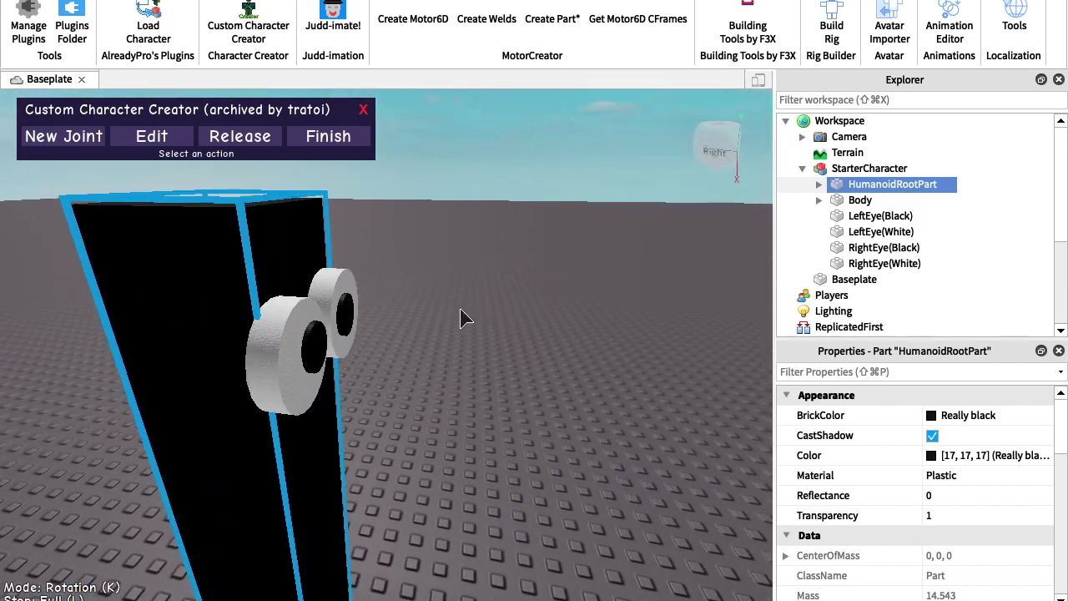
right_click_drag(65, 143, 63, 144)
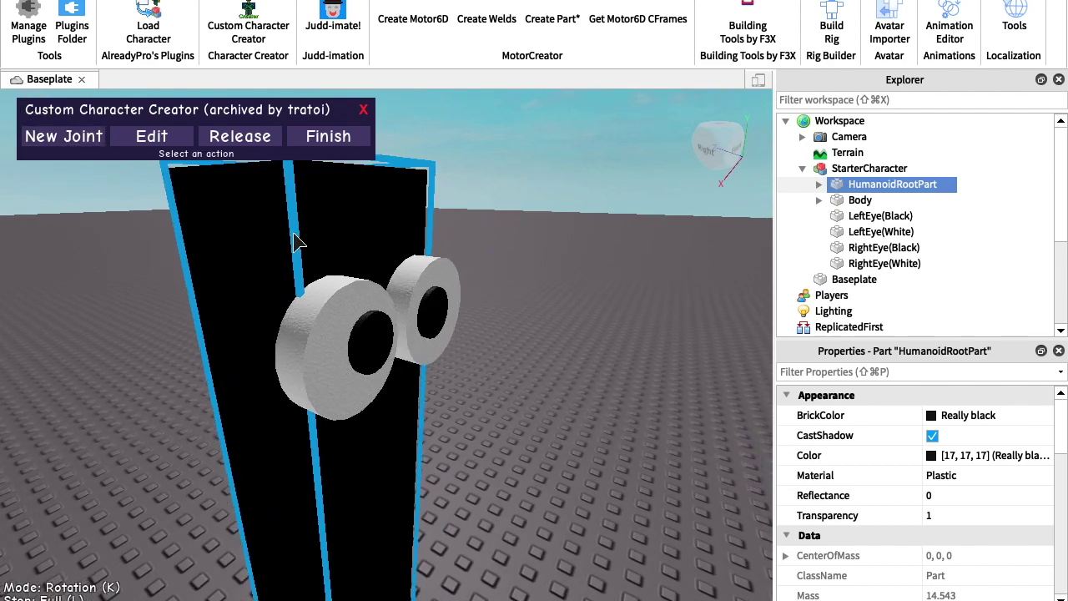
left_click(77, 136)
left_click(315, 346)
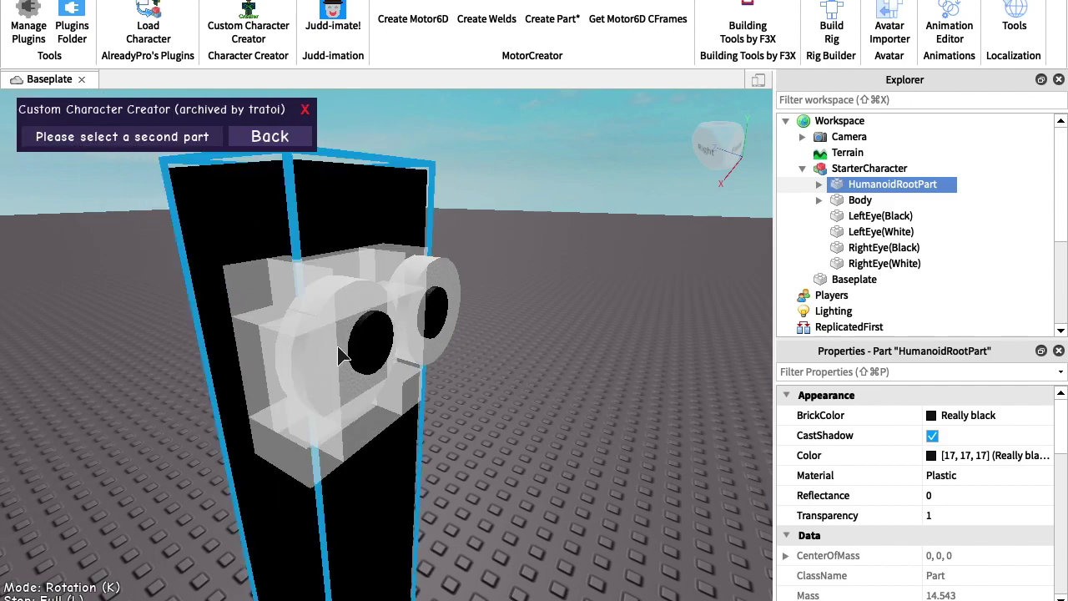
left_click(369, 353)
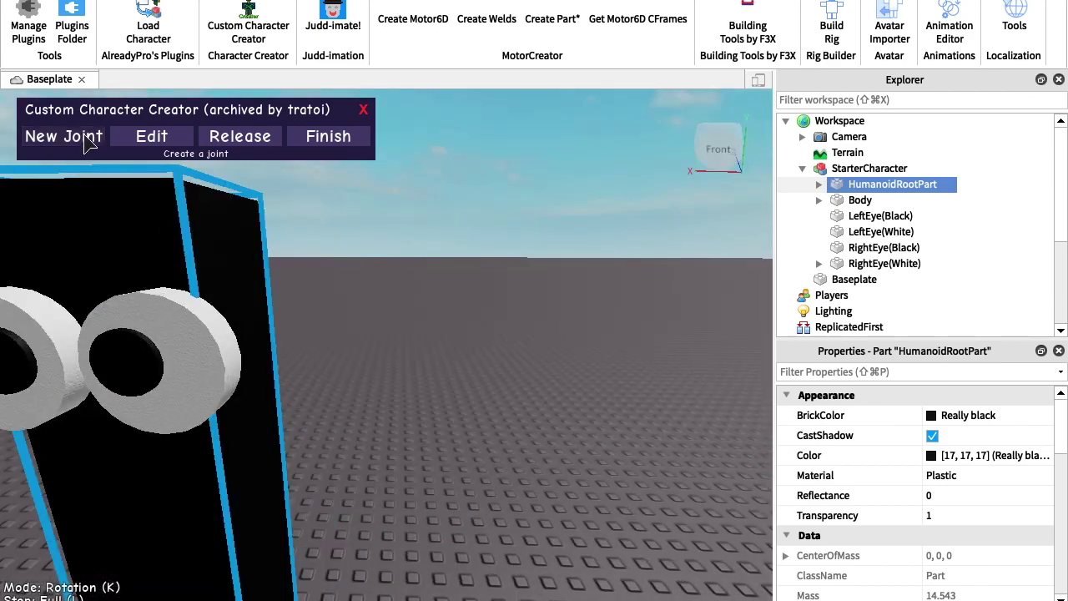
left_click(63, 136)
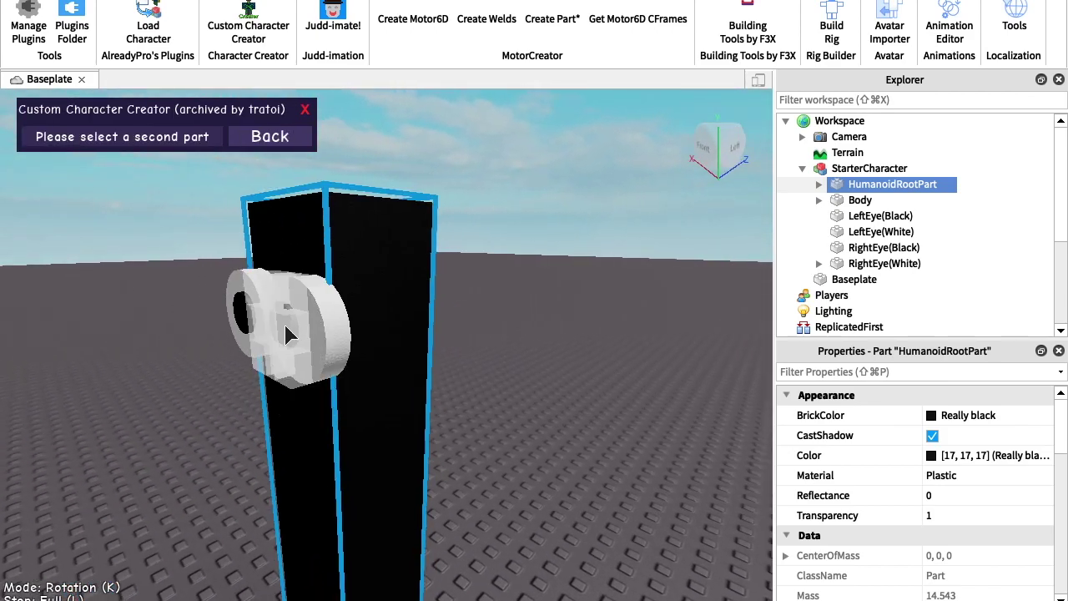
left_click(288, 332)
Step: Finish the joint editing, close the plugin window and reveal the contents of LeftEye(White)
left_click(347, 139)
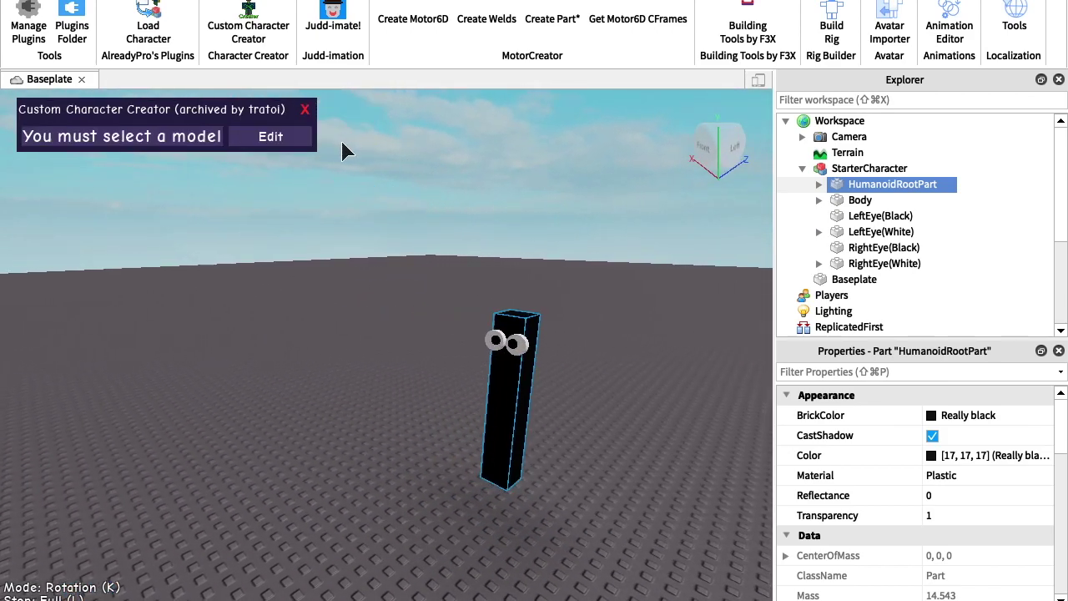
left_click(306, 110)
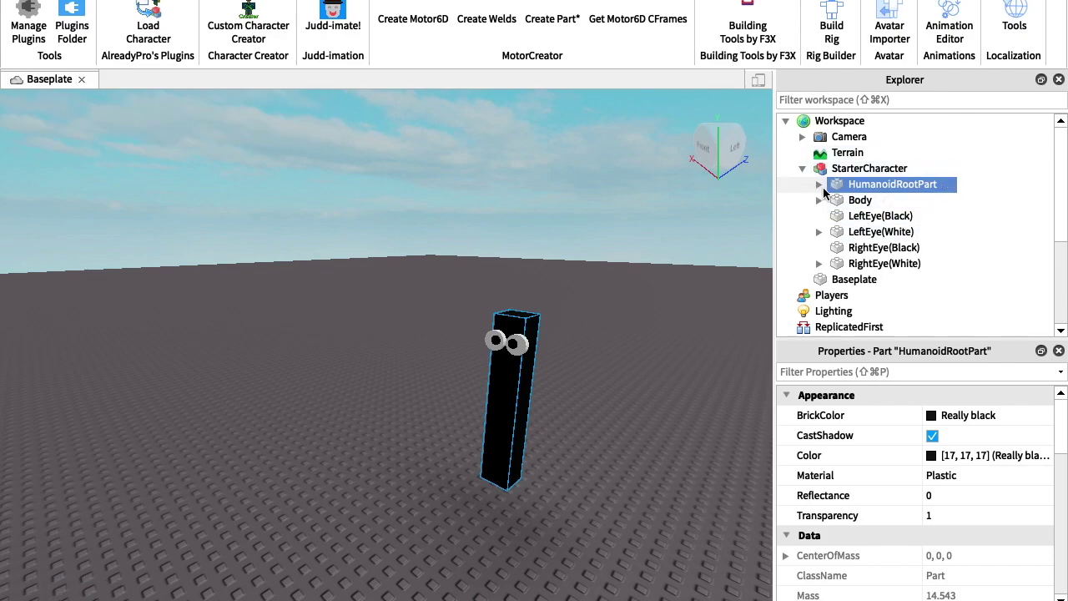
left_click(819, 232)
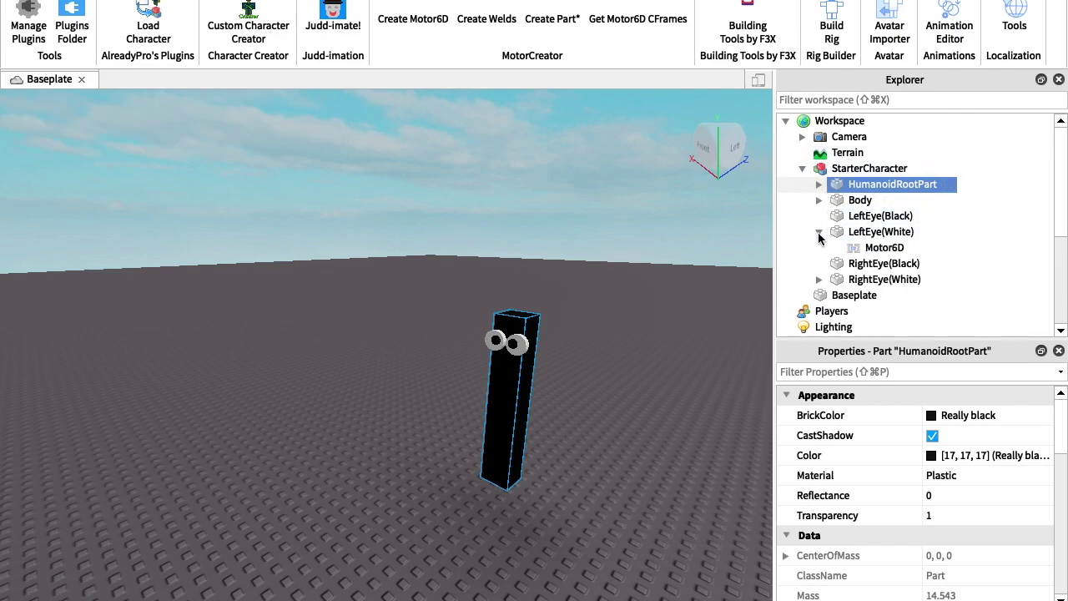
Step: Expand Body and HumanoidRootPart and delete the Motor6D that joins HumanoidRootPart to itself
left_click(818, 232)
left_click(817, 232)
left_click(816, 232)
left_click(819, 200)
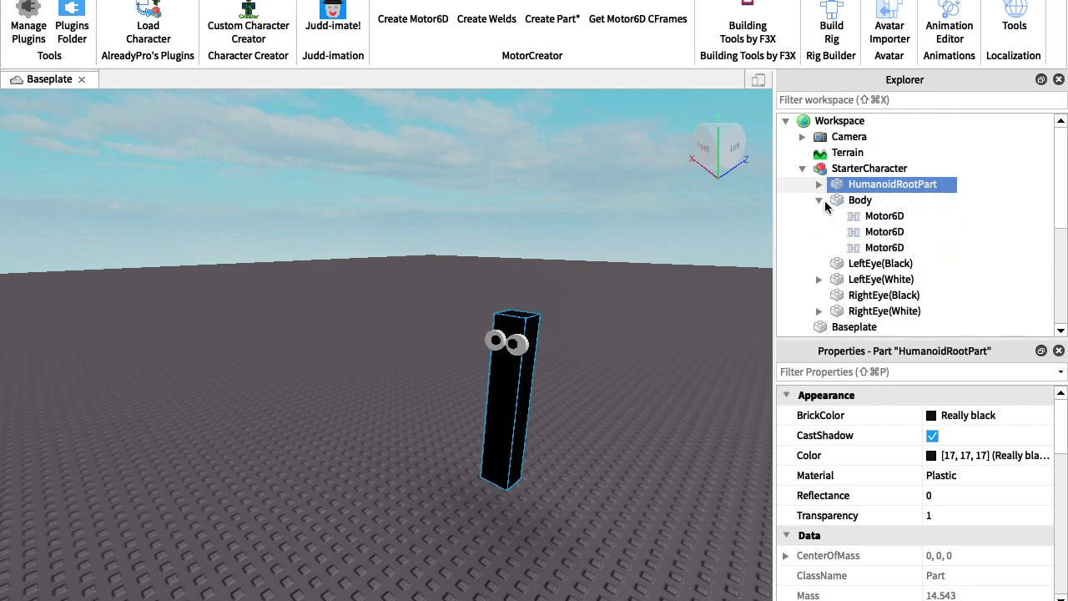
left_click(818, 184)
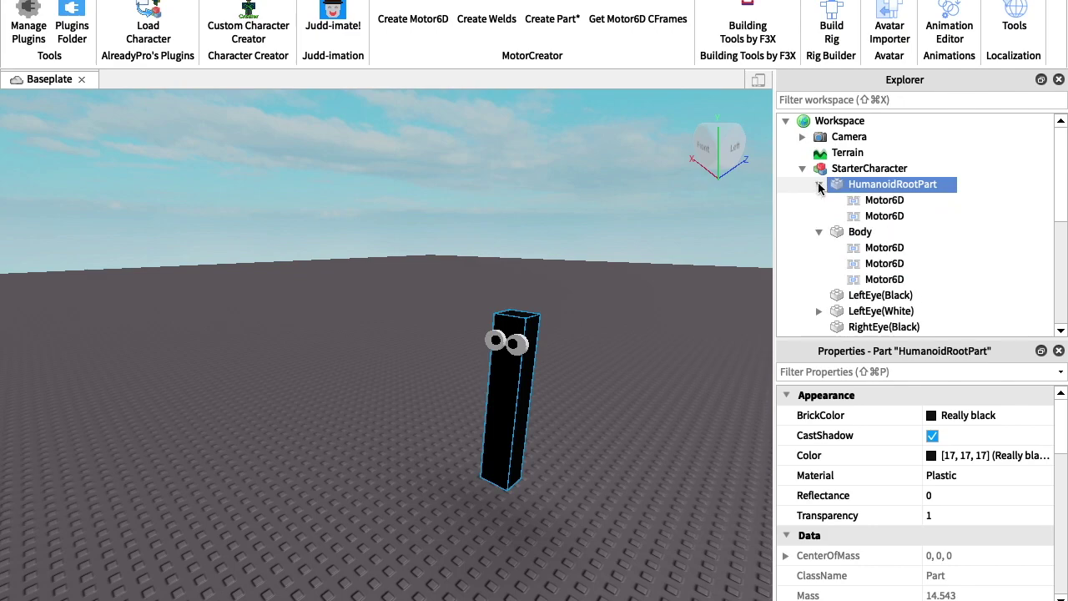
left_click(858, 205)
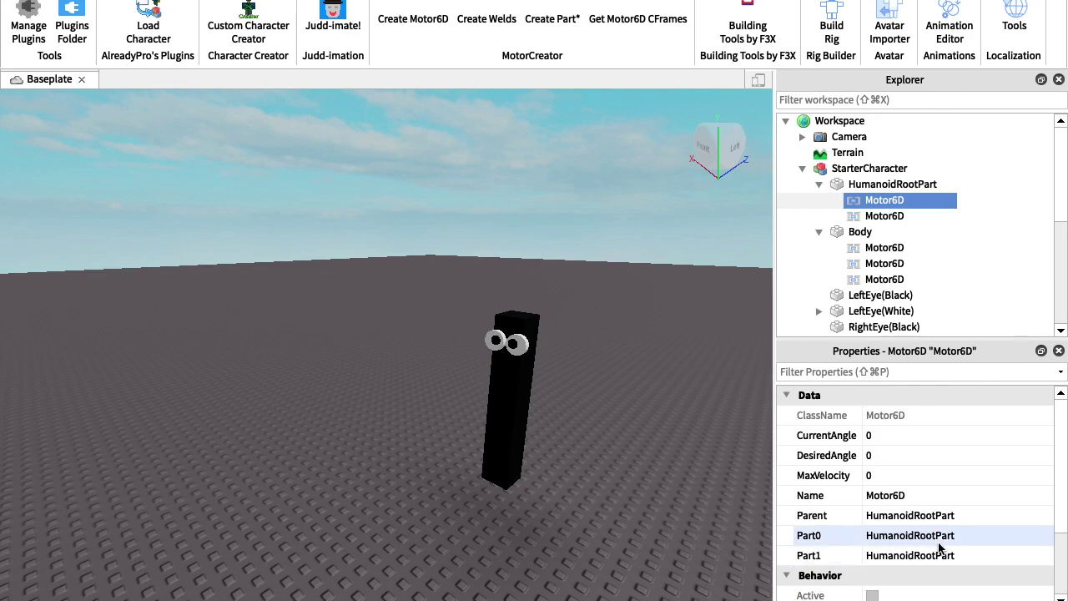
left_click(880, 219)
left_click(877, 201)
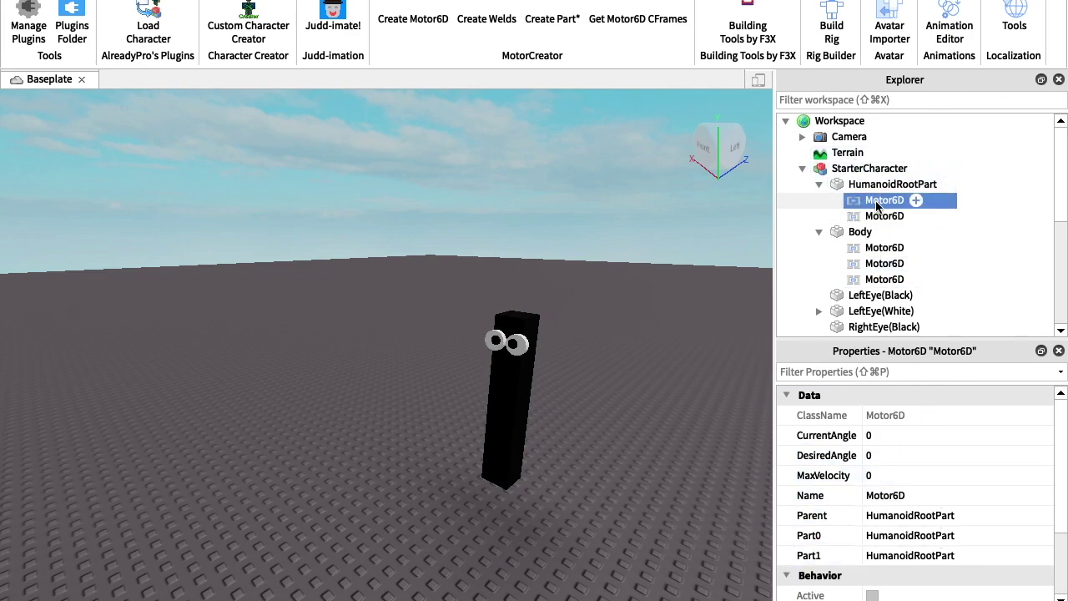
key("Delete")
Step: Check the remaining HumanoidRootPart joint and delete the Motor6D under Body that joins Body to itself
left_click(883, 201)
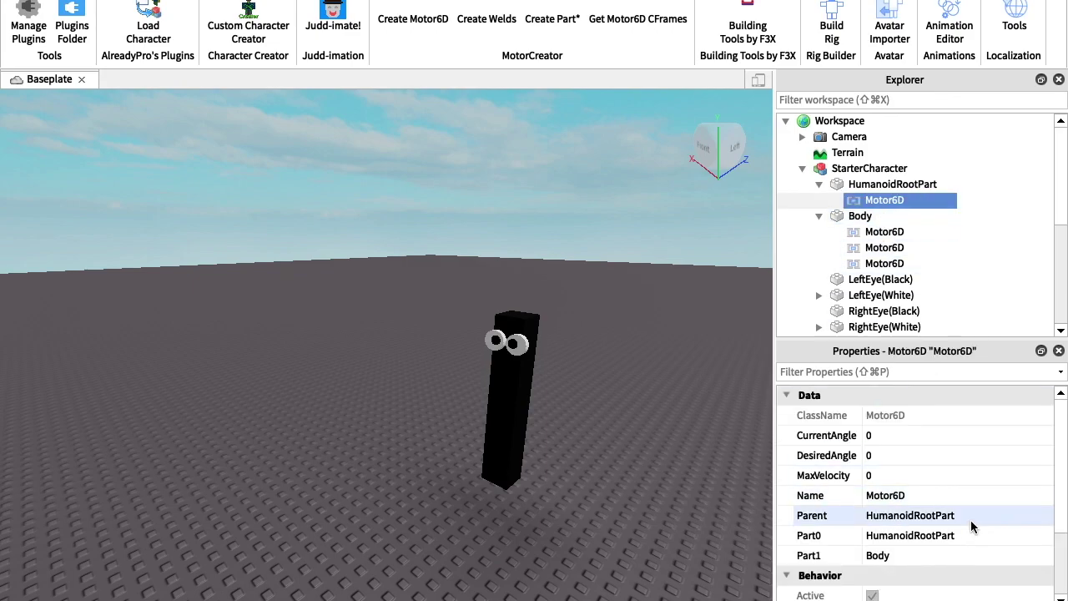
right_click_drag(646, 429, 646, 430)
key("w")
key("s")
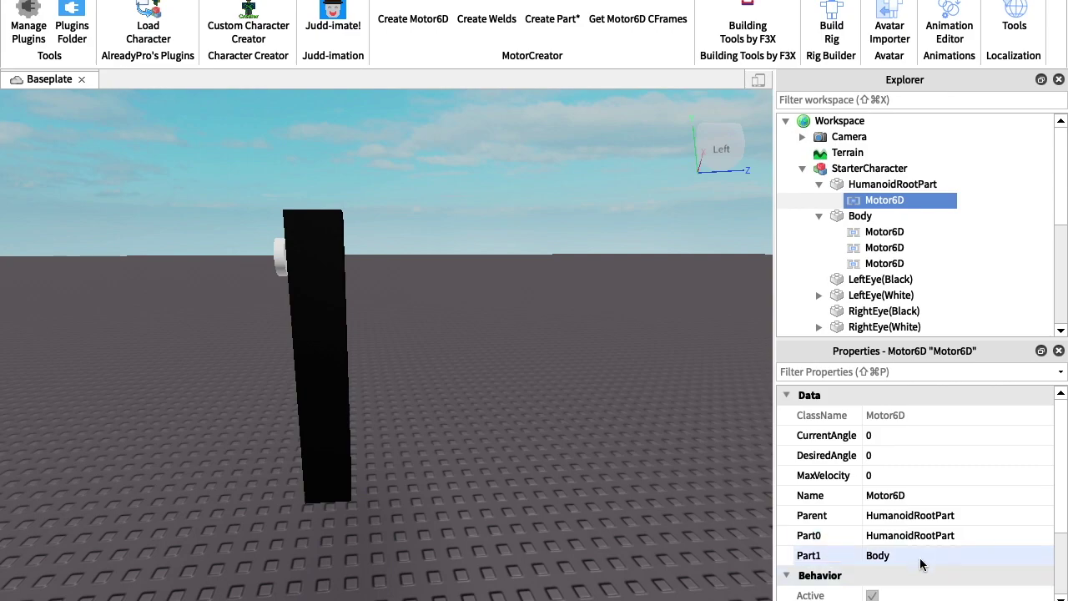
left_click(875, 235)
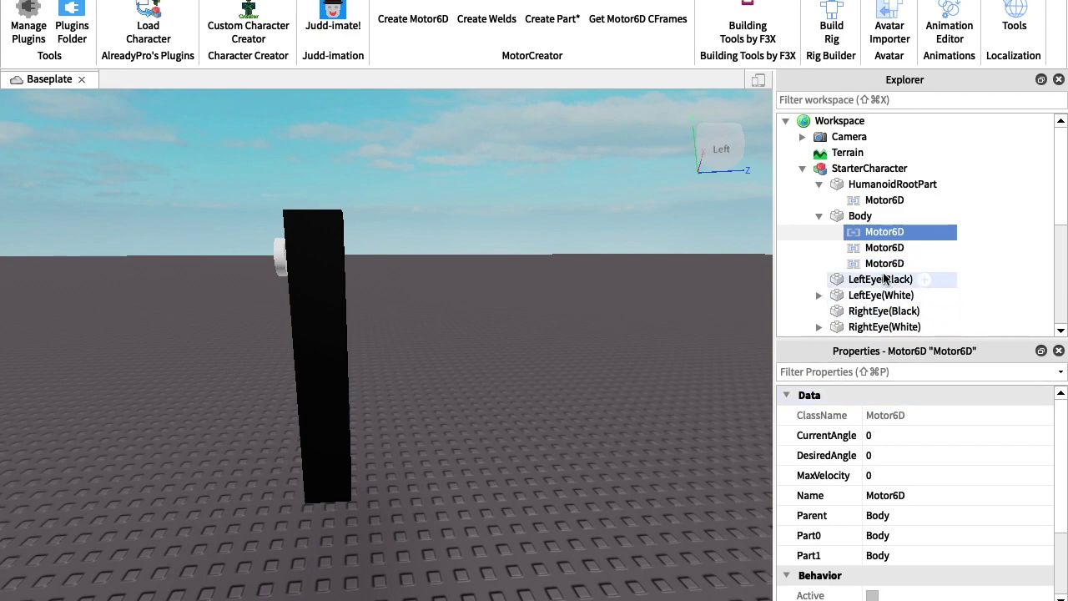
key("Delete")
Step: Check which parts are connected by the two Body joints and by the joint in each white eye part
left_click(869, 237)
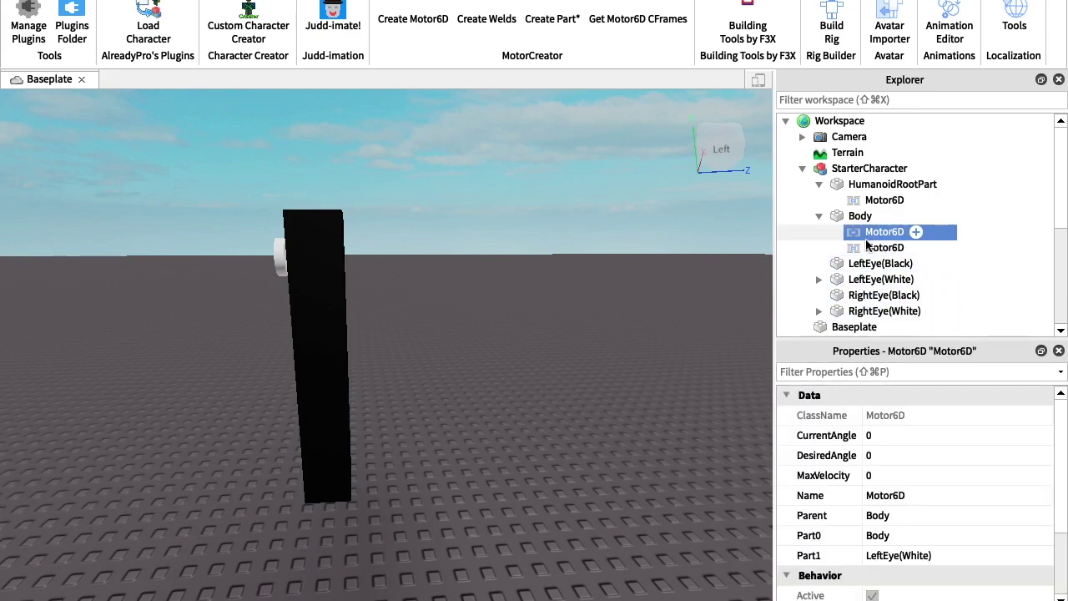
left_click(868, 248)
right_click_drag(567, 393, 571, 292)
left_click(818, 280)
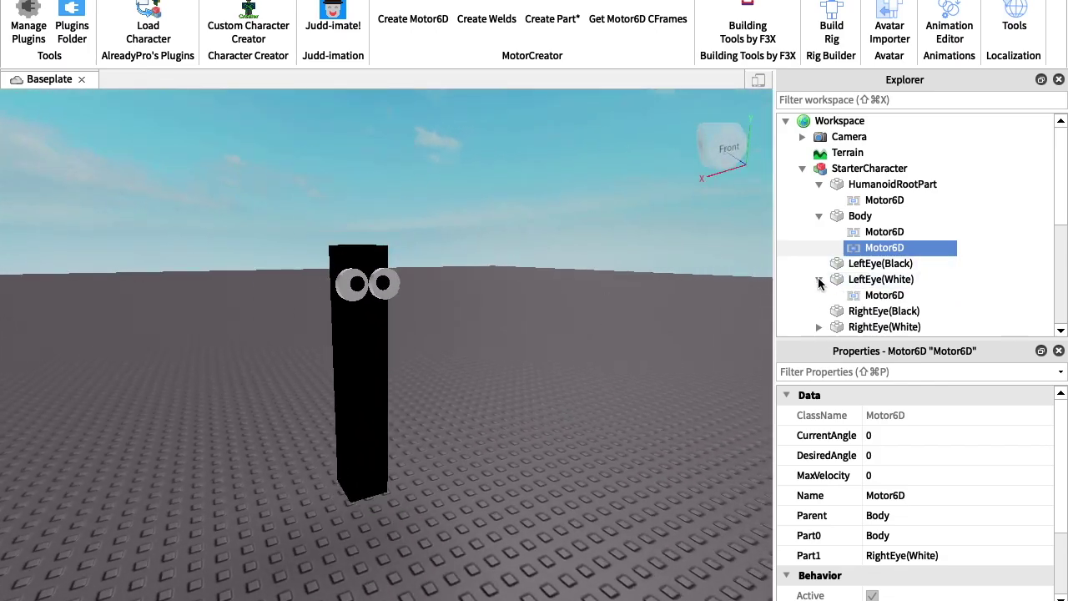
left_click(873, 298)
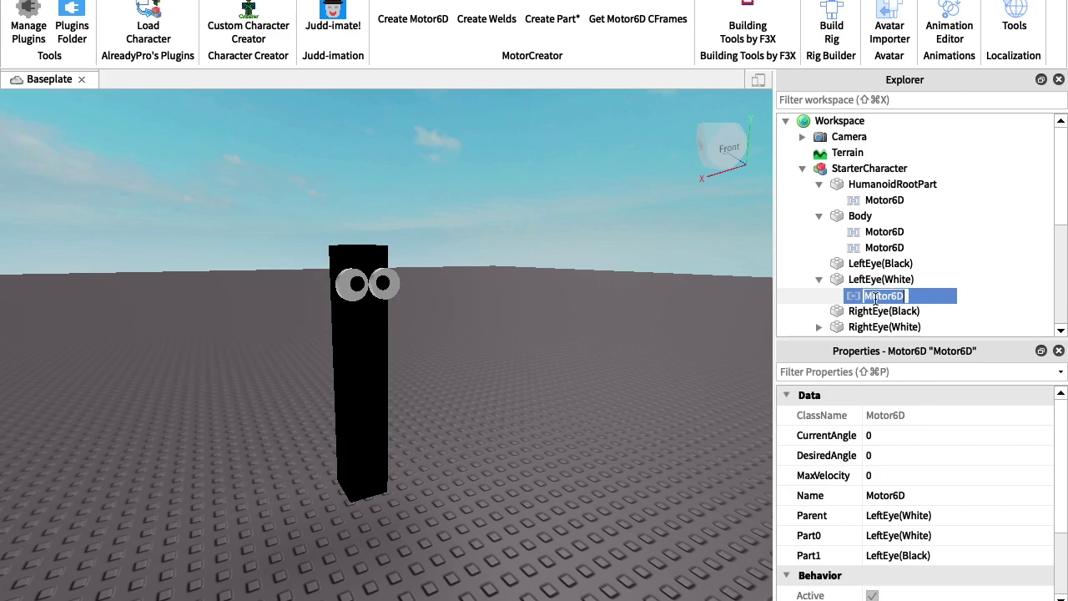
mouse_move(853, 303)
left_mouse_down()
mouse_move(823, 329)
mouse_move(853, 297)
left_mouse_up()
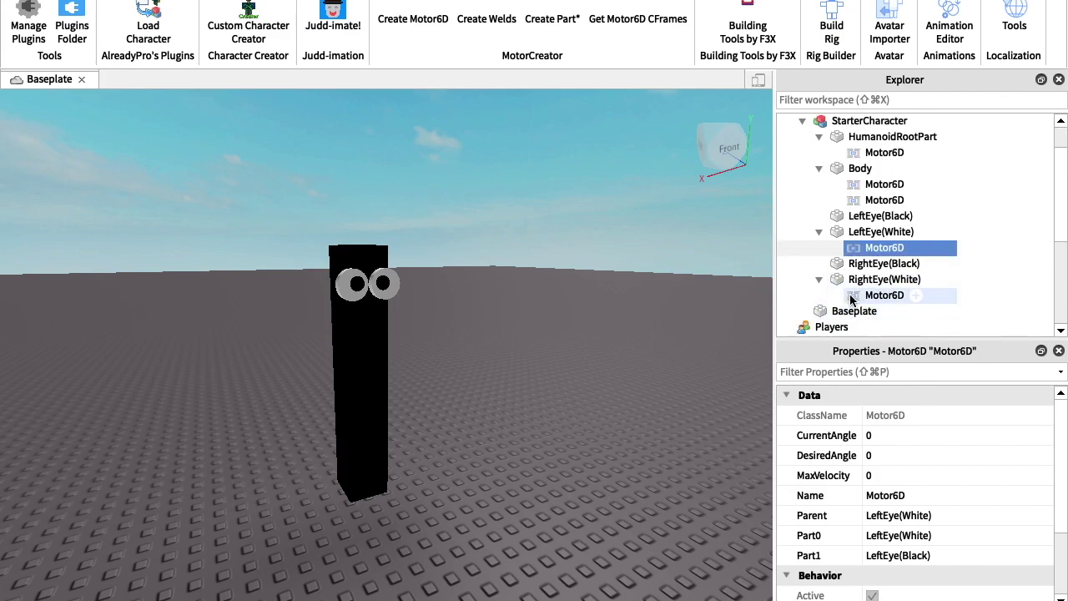
left_click(851, 299)
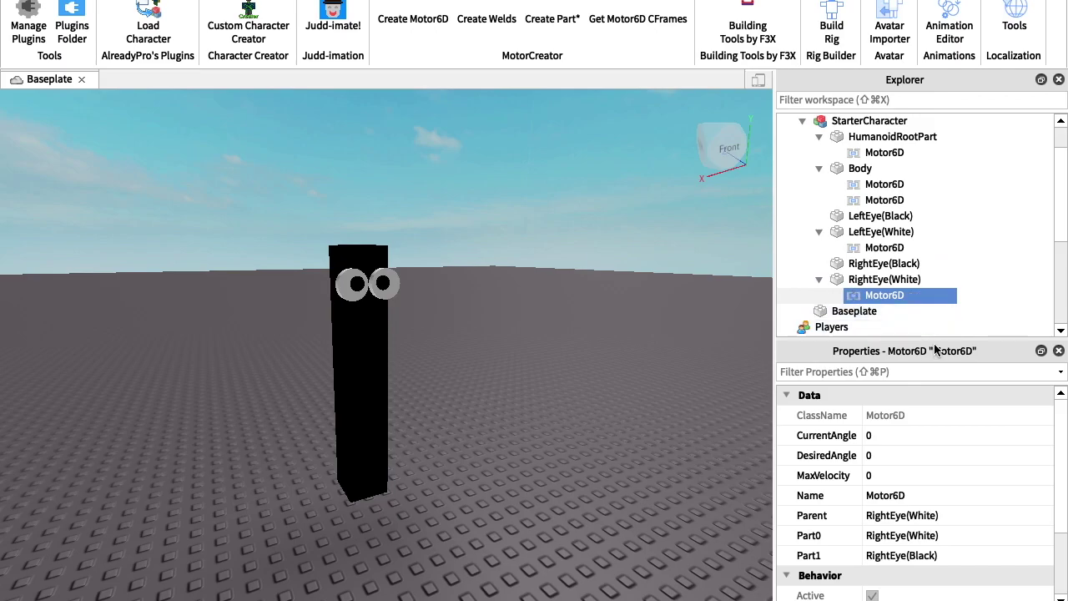
Step: Close both the Explorer and Properties and reopen only the Explorer to show the full object tree
scroll(534, 397, "down", 3)
right_click_drag(534, 397, 535, 492)
scroll(536, 417, "down", 5)
left_click(1058, 80)
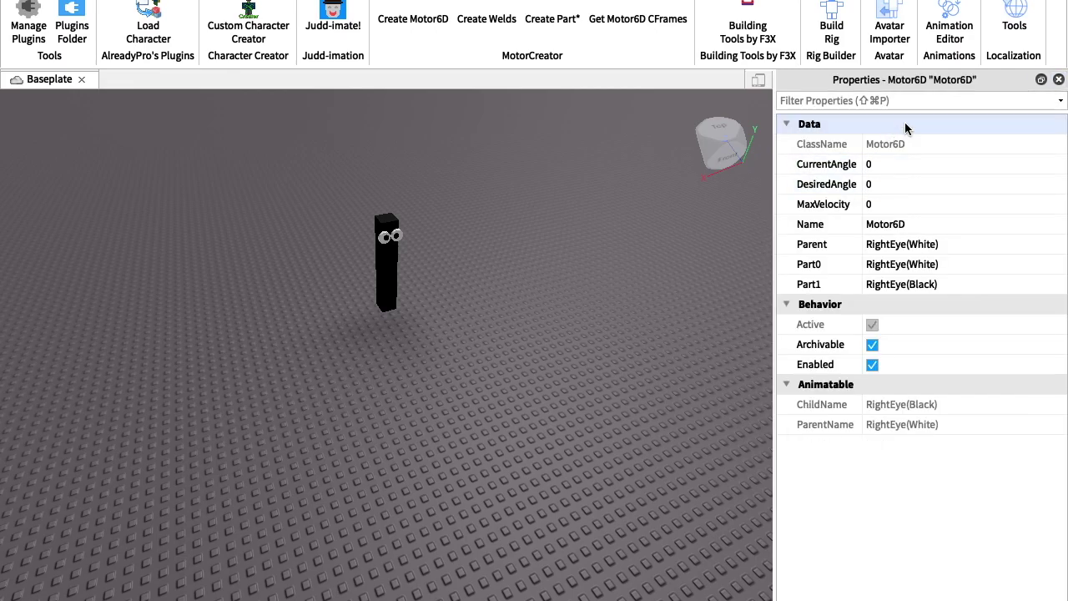
left_click(1058, 80)
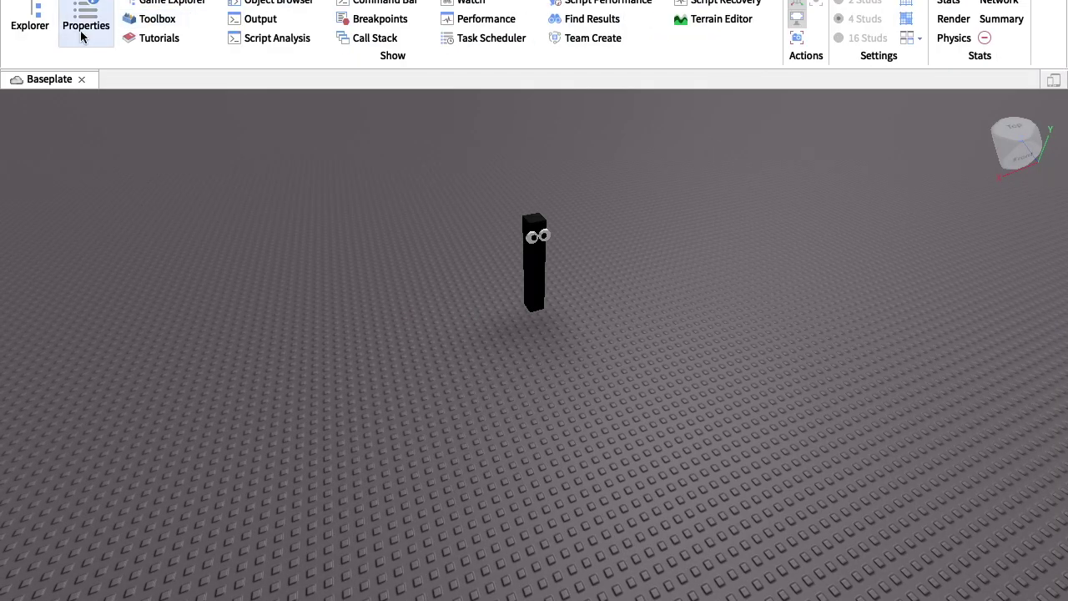
left_click(29, 21)
right_click_drag(397, 317, 417, 253)
scroll(576, 325, "up", 5)
scroll(579, 328, "down", 4)
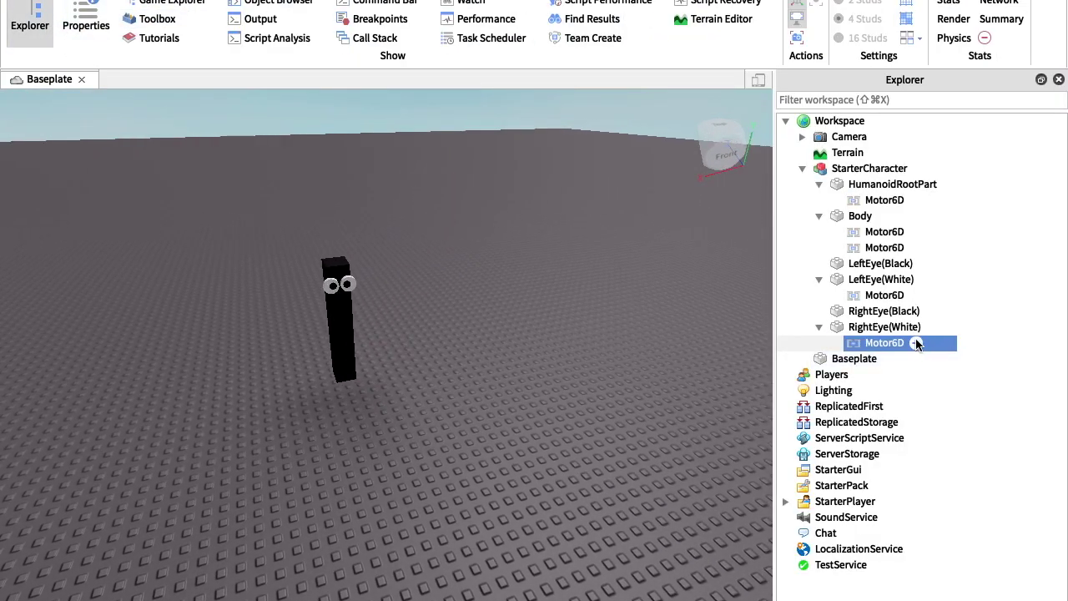
Step: Insert a Humanoid object into StarterCharacter and select it
left_click(802, 169)
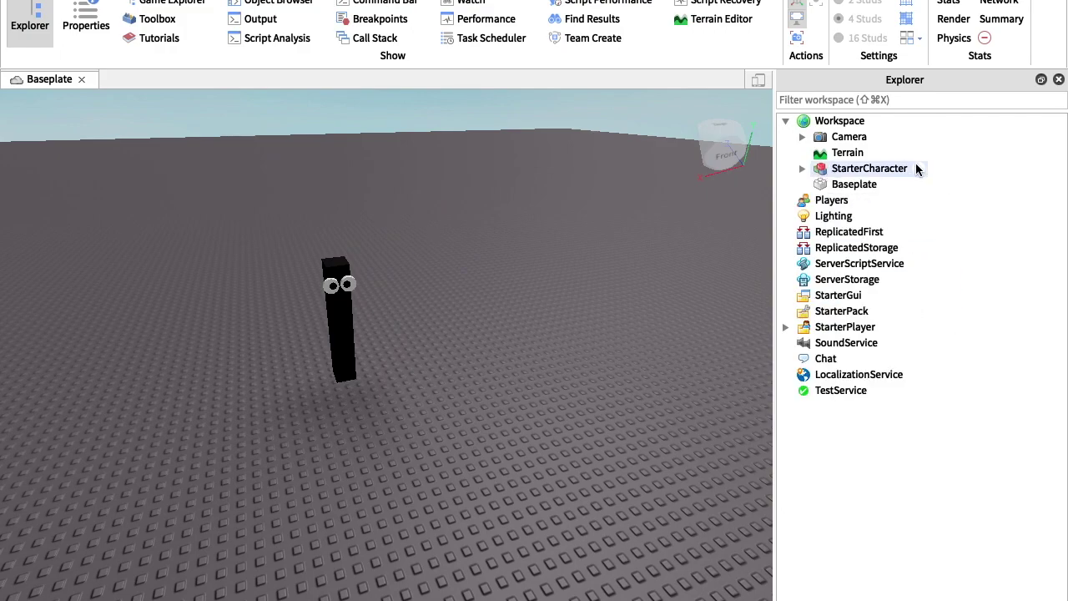
left_click(919, 168)
left_click(860, 244)
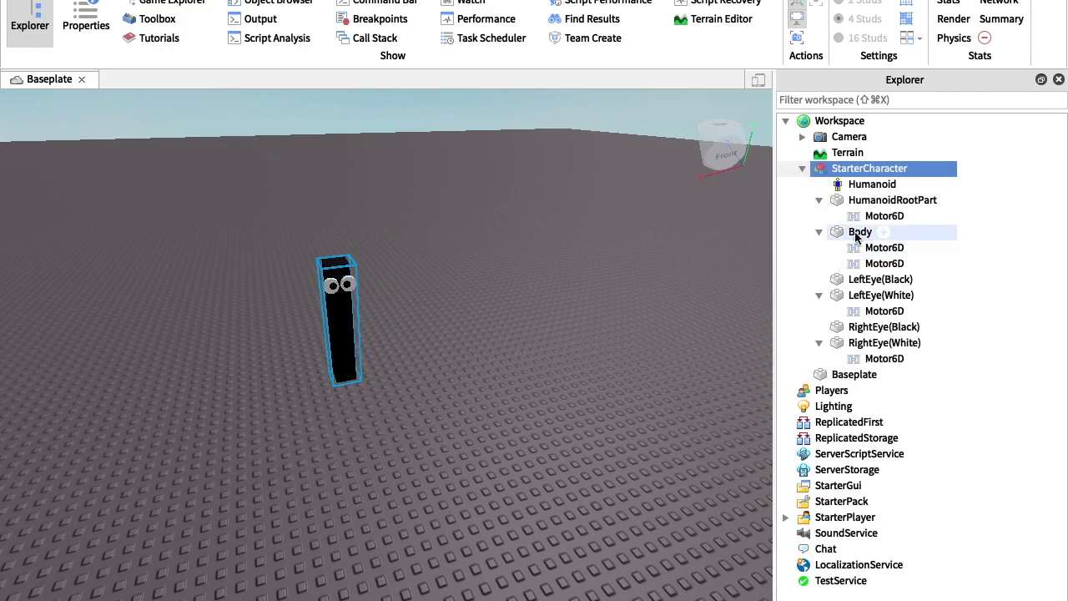
left_click(867, 183)
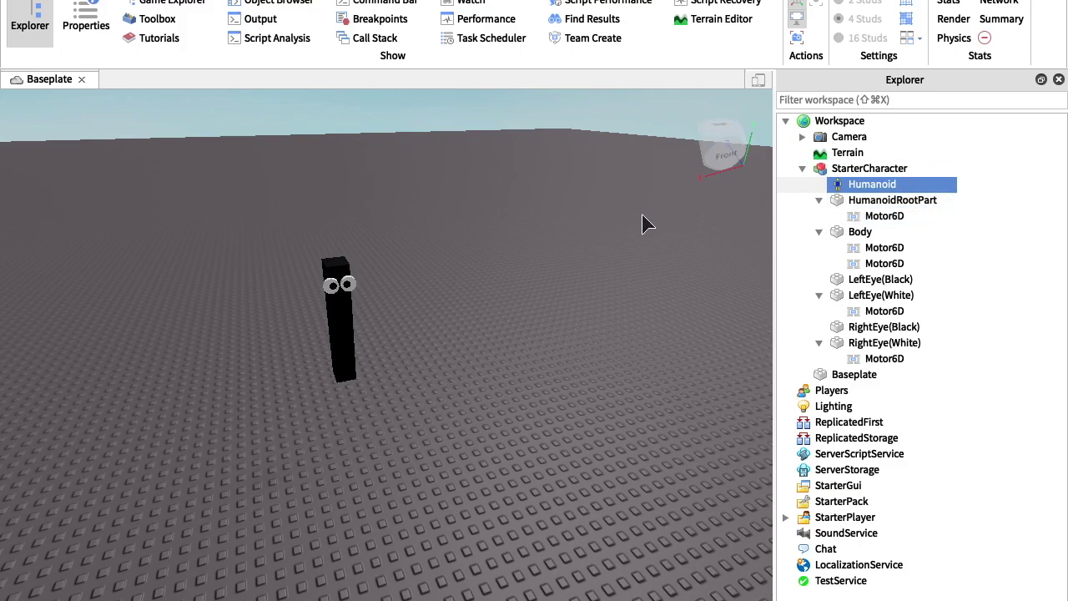
Step: Anchor the HumanoidRootPart inside StarterCharacter
scroll(529, 323, "up", 5)
right_click_drag(529, 322, 533, 323)
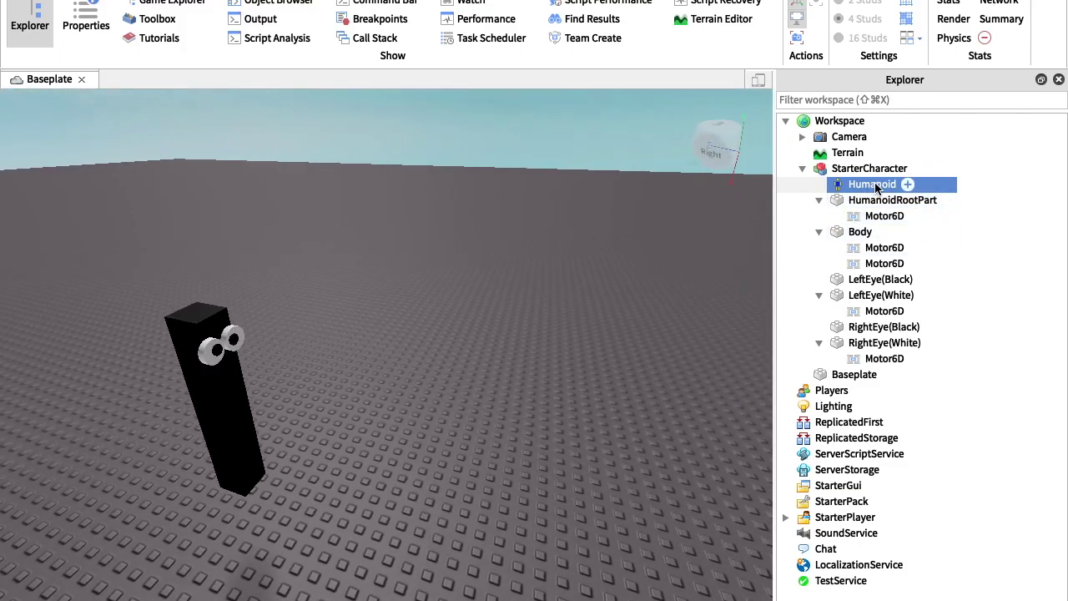
left_click_drag(873, 196, 836, 126)
left_click(805, 168)
left_click(802, 169)
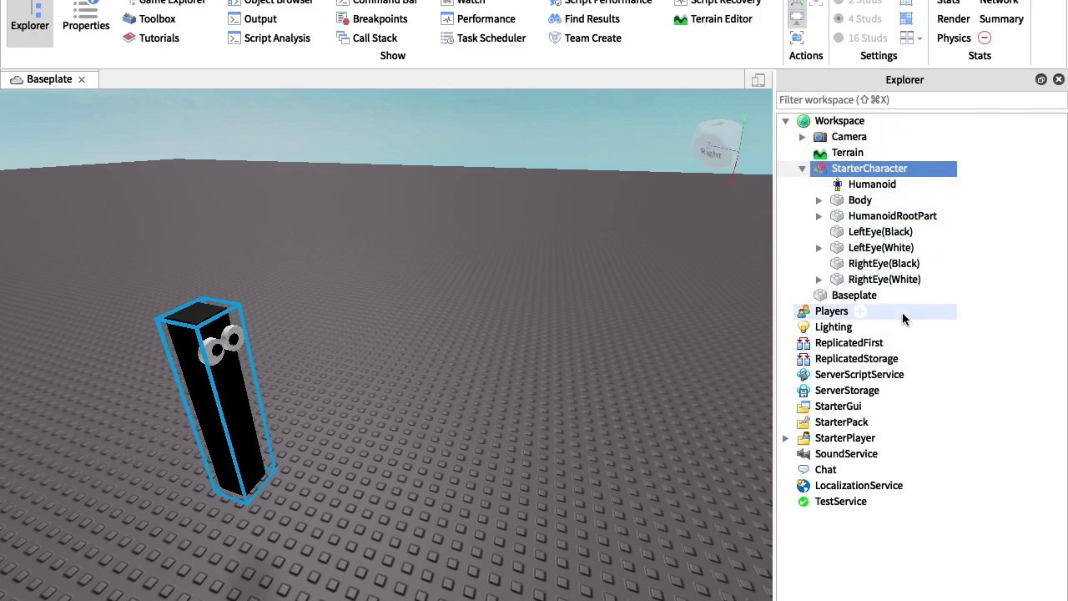
left_click(863, 214)
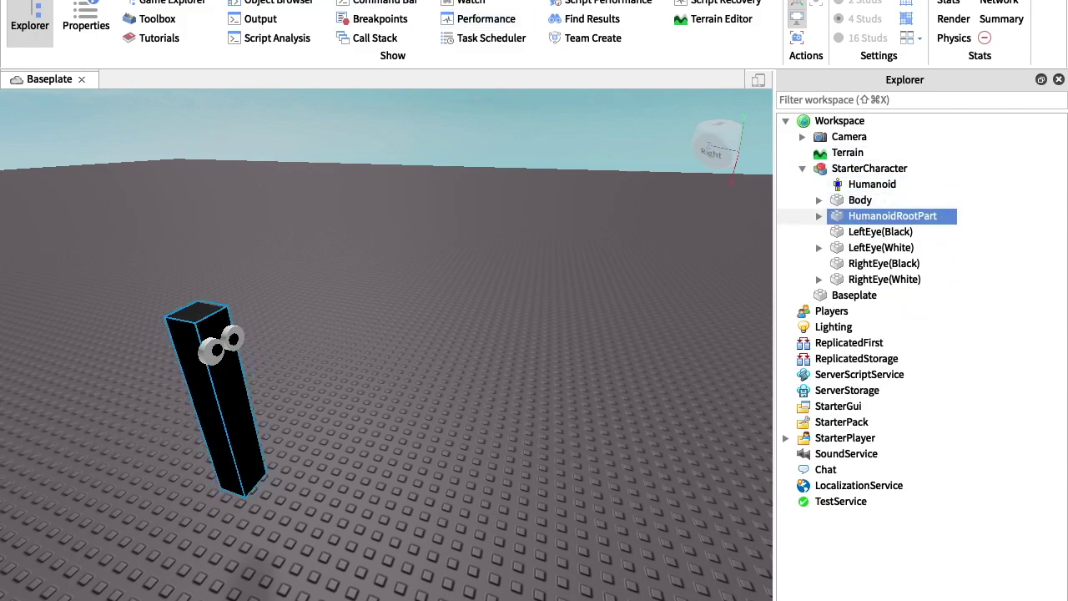
left_click(33, 1)
left_click(660, 39)
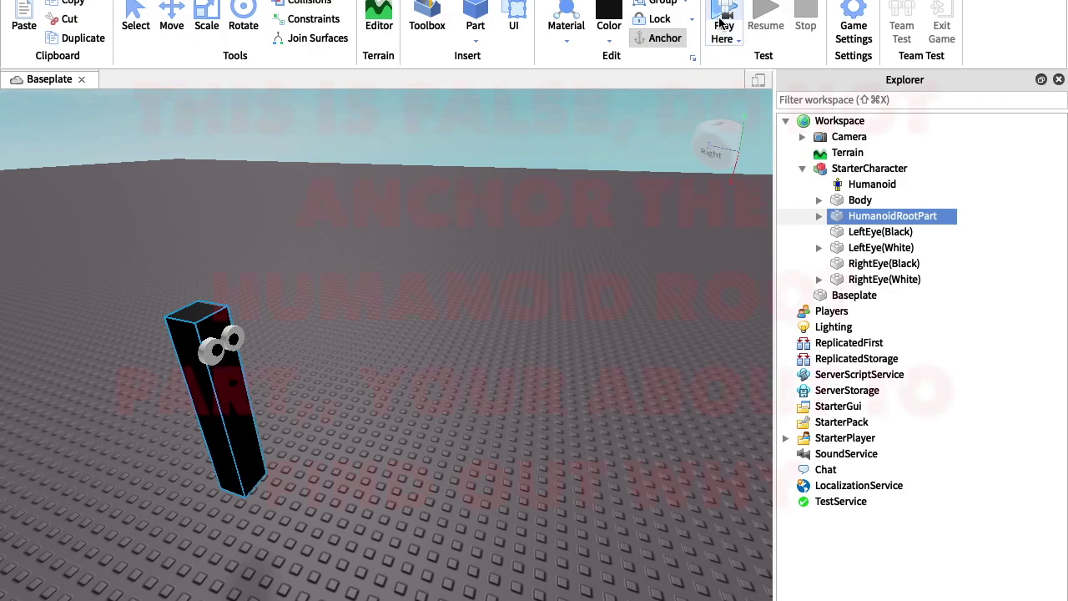
Step: Move StarterCharacter from Workspace into StarterPlayer, then playtest the character and stop the test
left_click(802, 168)
left_click_drag(822, 173, 839, 312)
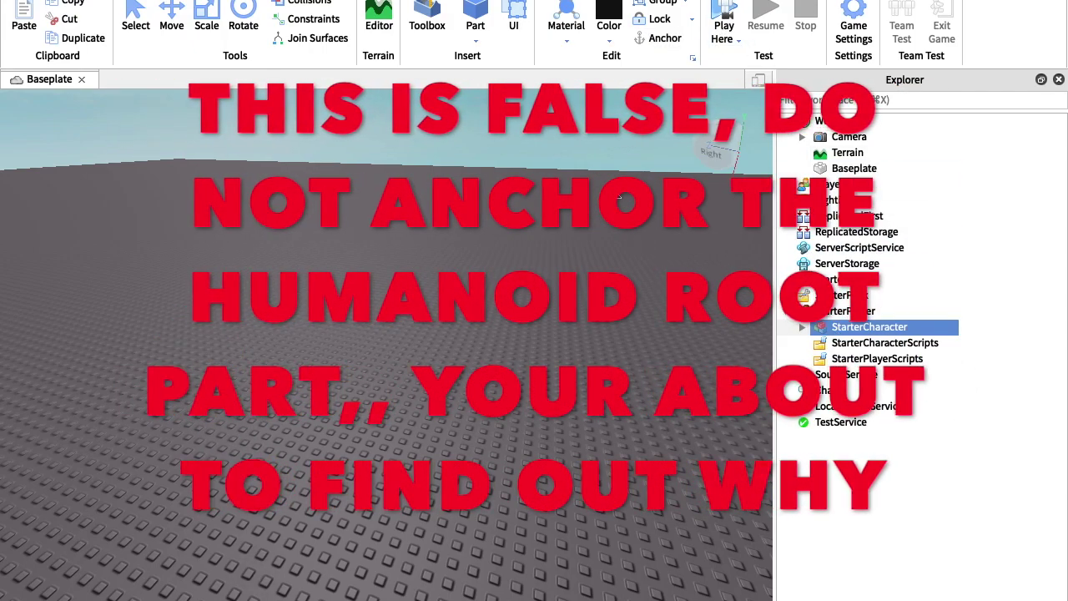
left_click(736, 10)
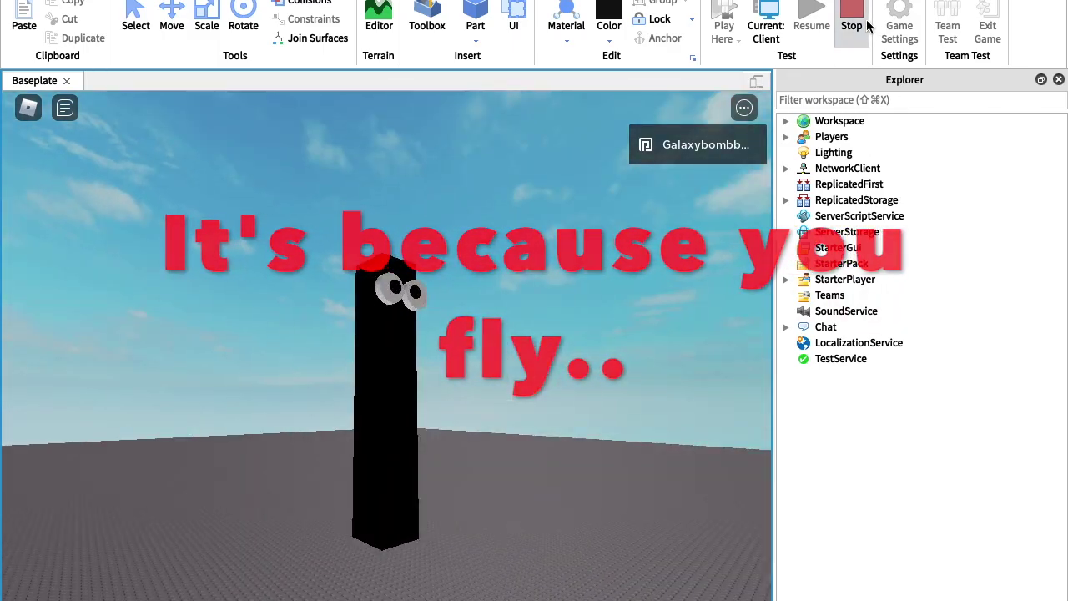
left_click(853, 20)
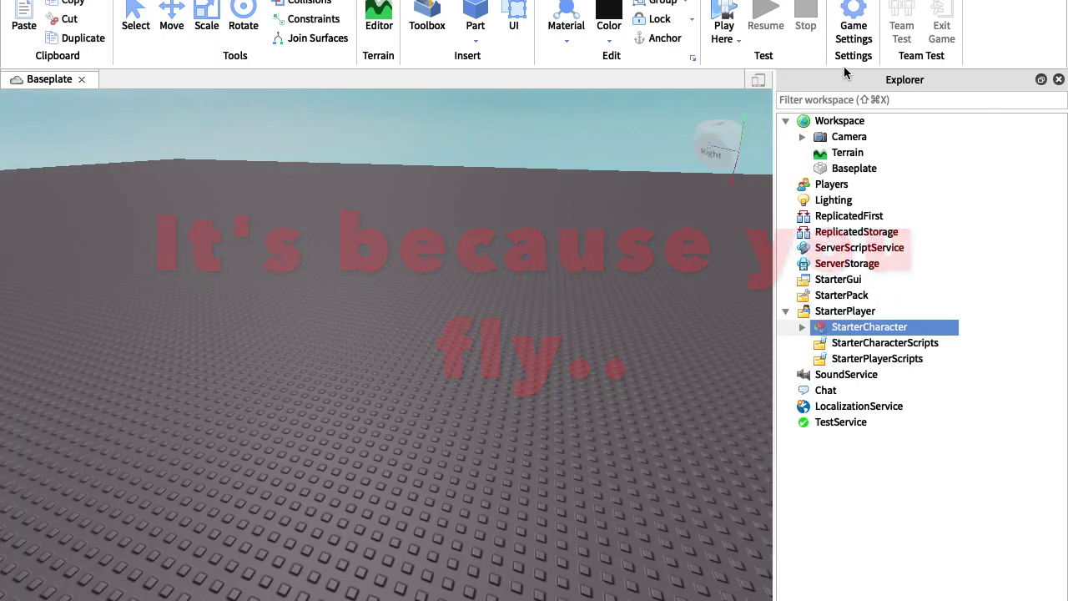
Step: Unanchor the HumanoidRootPart inside StarterPlayer's StarterCharacter and playtest again
left_click(801, 328)
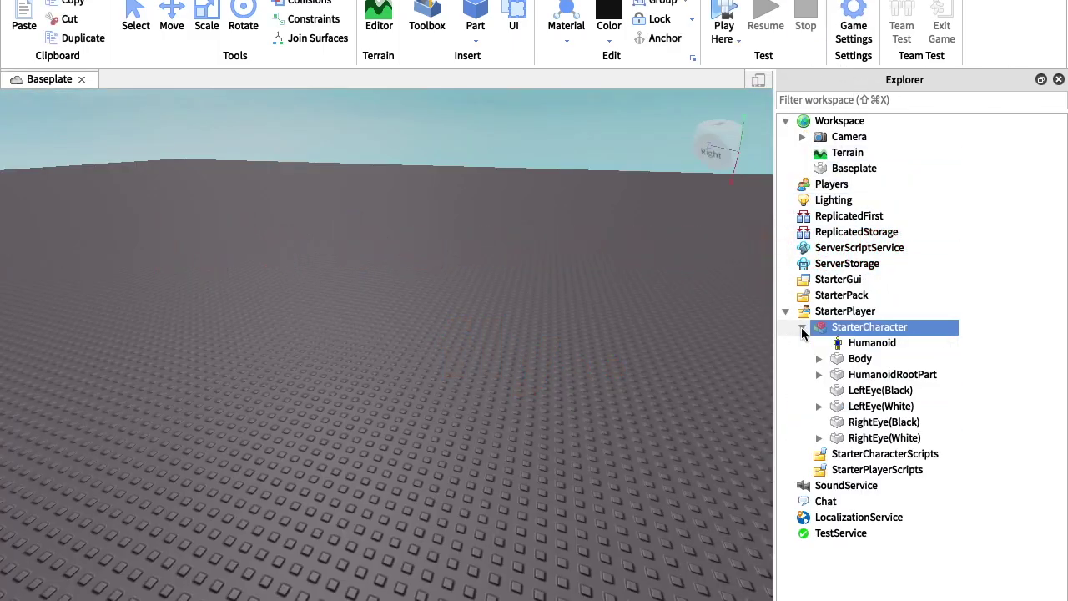
left_click(865, 376)
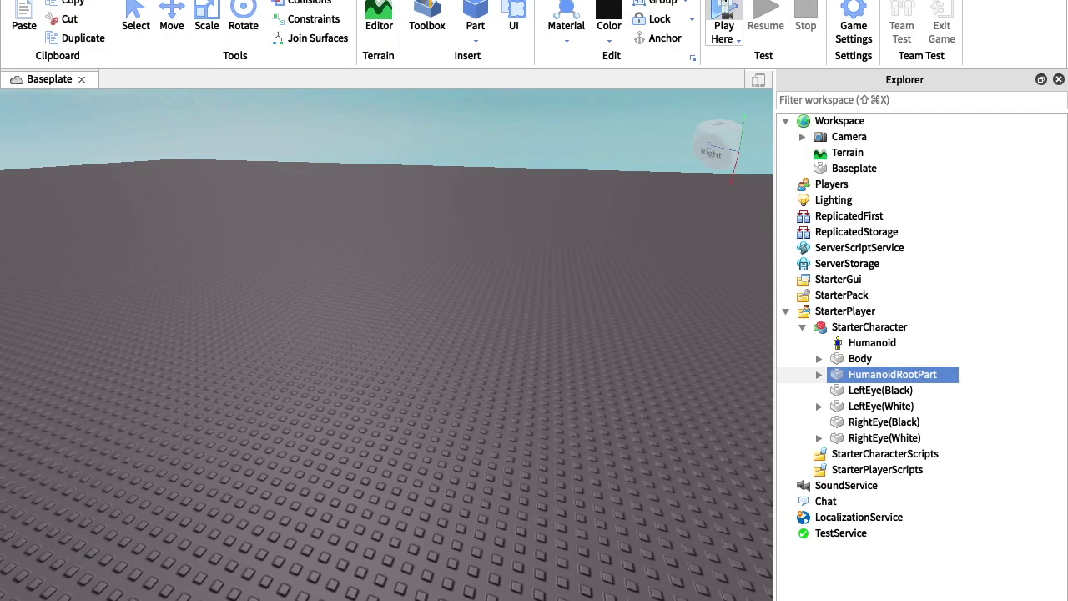
left_click(724, 18)
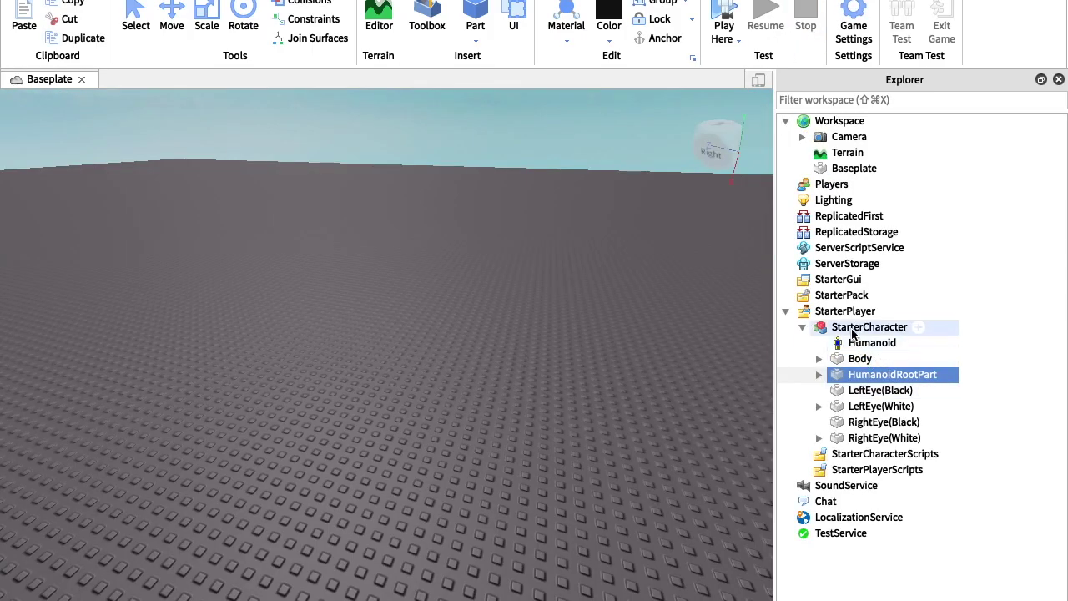
Step: Move StarterCharacter back from StarterPlayer into Workspace and focus the view on it
left_click_drag(868, 326, 825, 122)
key("f")
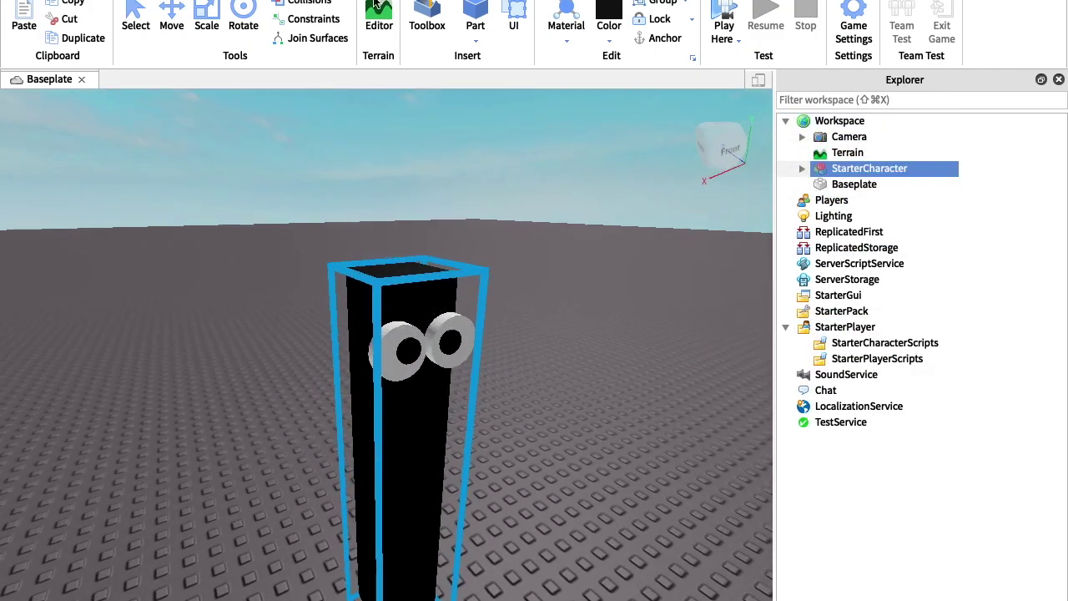
scroll(385, 349, "down", 3)
Step: Review the parts of StarterCharacter and the joints under Body, then collapse Workspace
left_click(359, 1)
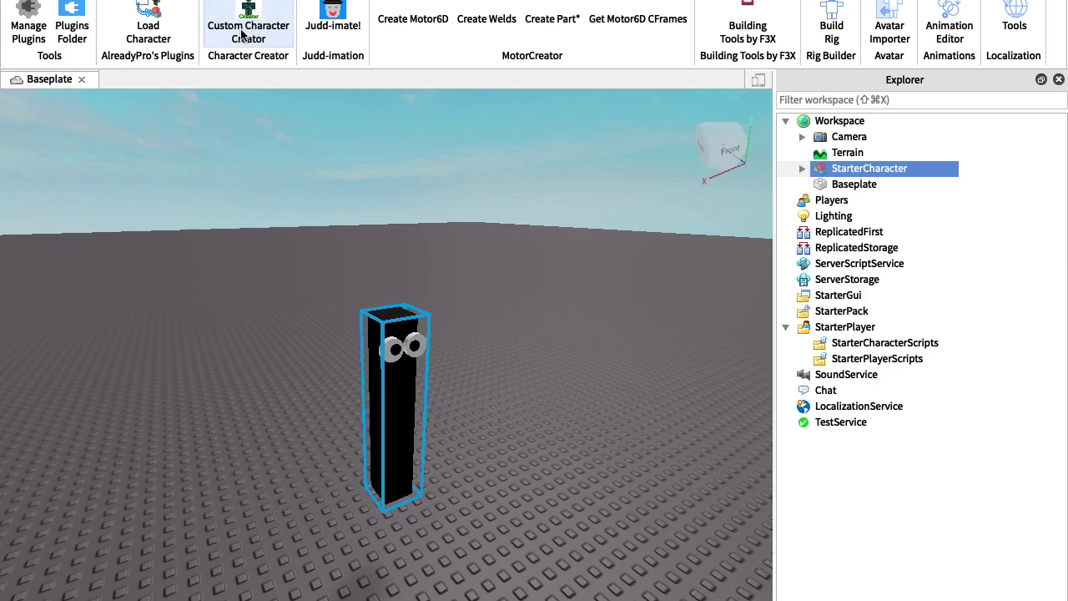
left_click(802, 170)
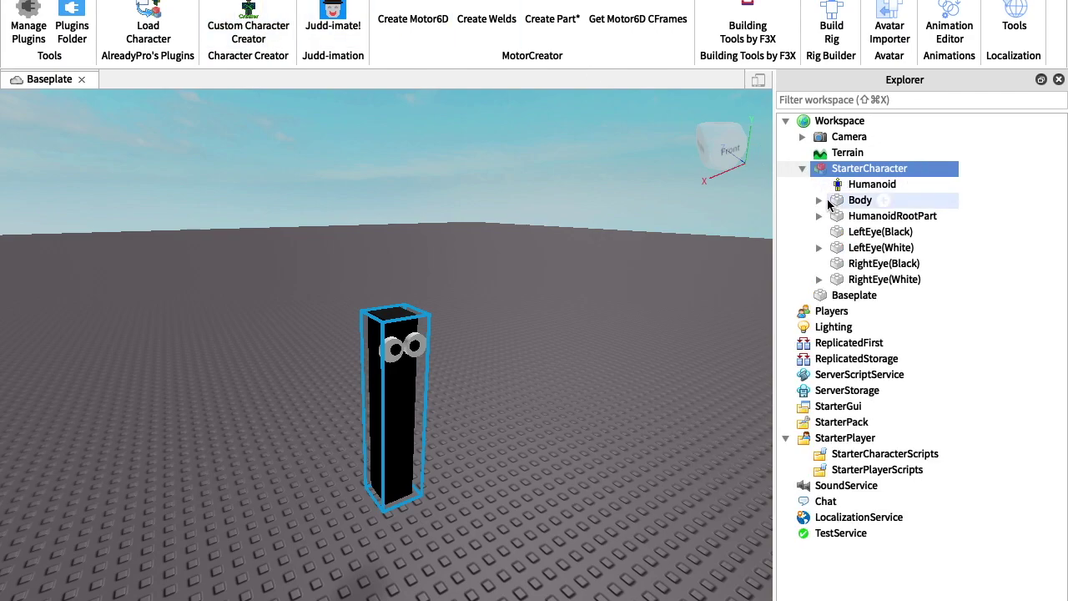
left_click(819, 201)
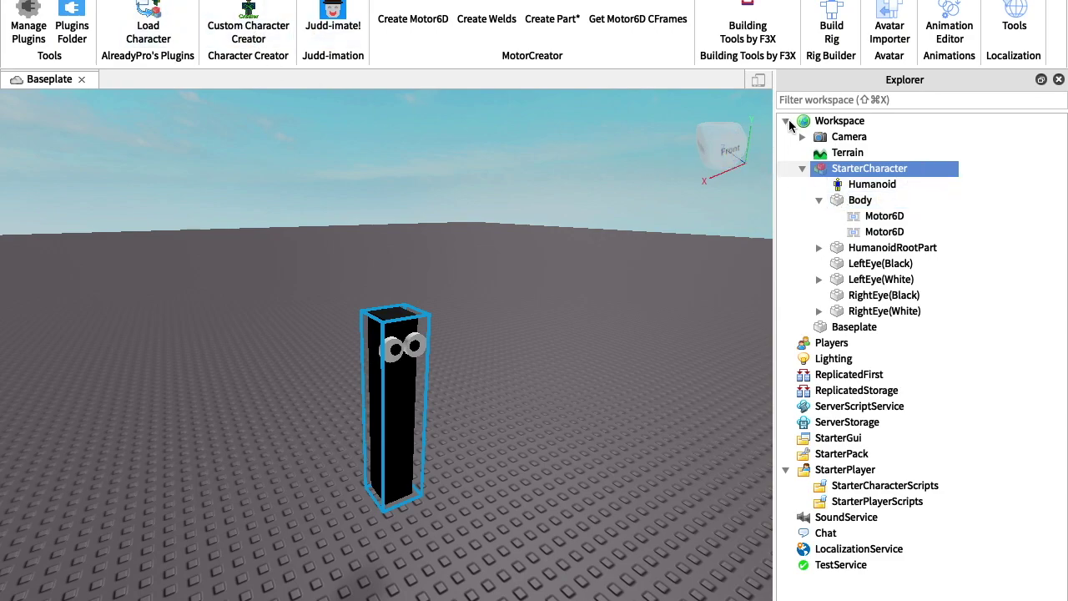
left_click(788, 123)
scroll(397, 422, "up", 3)
right_click_drag(397, 422, 367, 409)
scroll(326, 222, "down", 3)
Step: Try to stretch the StarterCharacter model vertically with the Scale tool
left_click(247, 1)
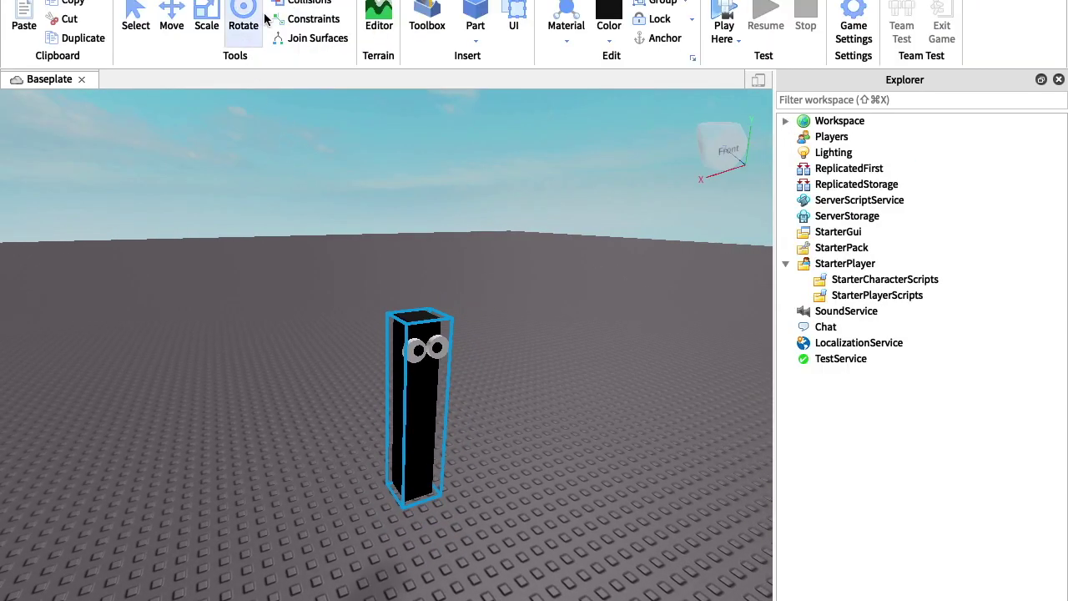
left_click(207, 25)
left_click_drag(420, 267, 422, 305)
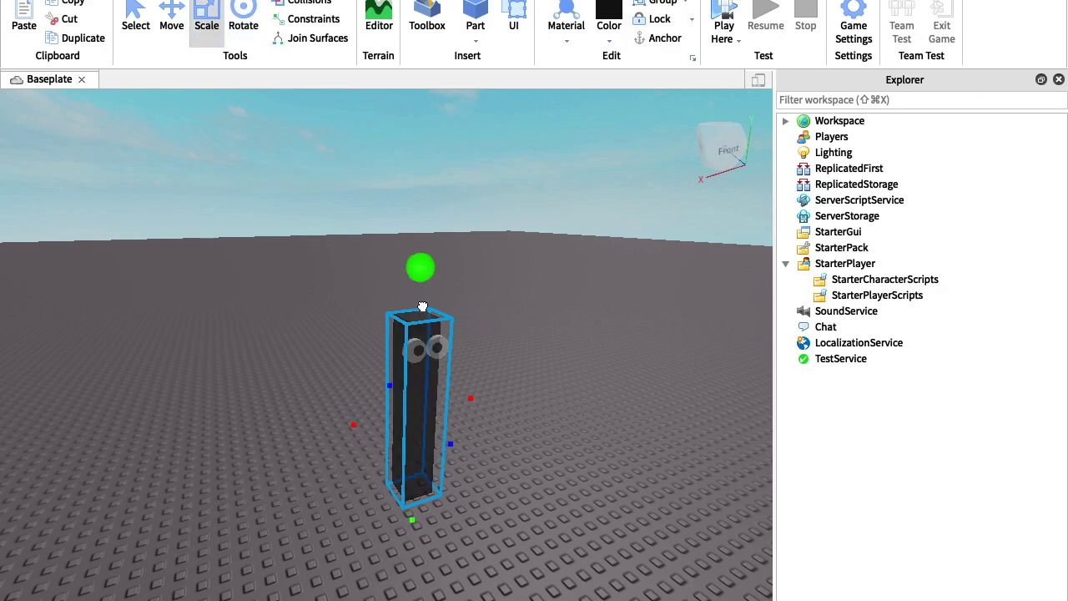
left_click_drag(432, 465, 432, 461)
left_click_drag(425, 277, 393, 508)
Step: Ungroup the StarterCharacter model into its separate parts and Humanoid
right_click(409, 399)
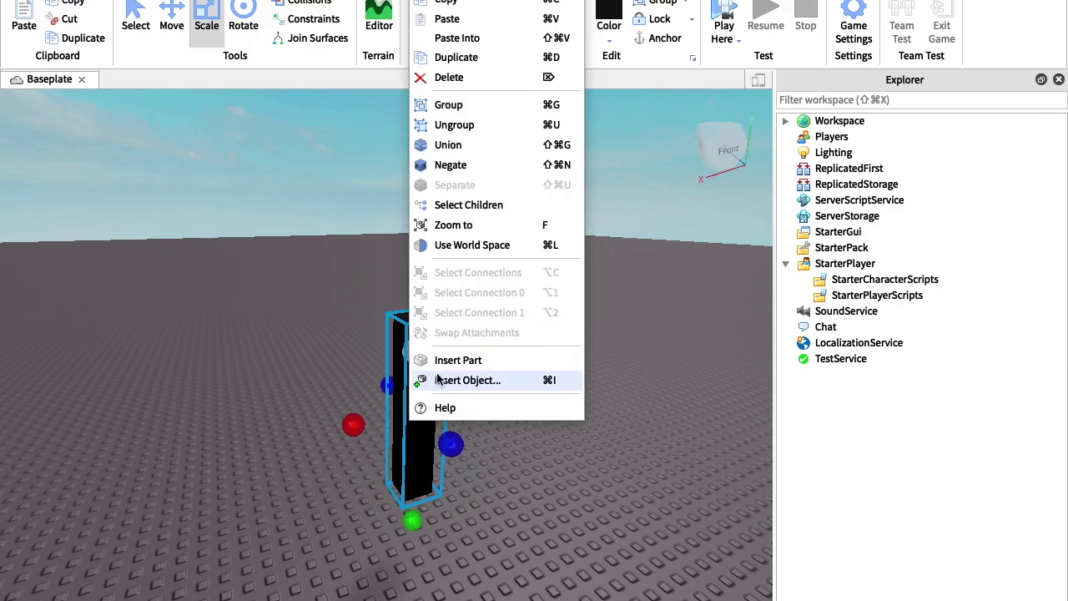
left_click(478, 124)
left_click(507, 282)
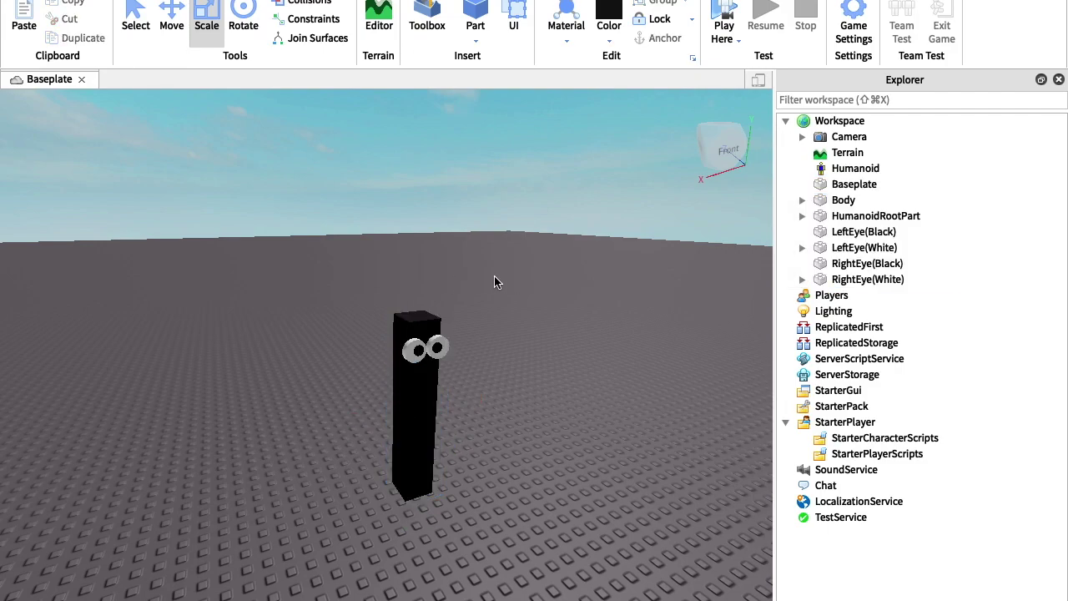
Step: Select the Humanoid and all character parts, adjust their height with the Scale tool and group them into one model
scroll(364, 280, "down", 3)
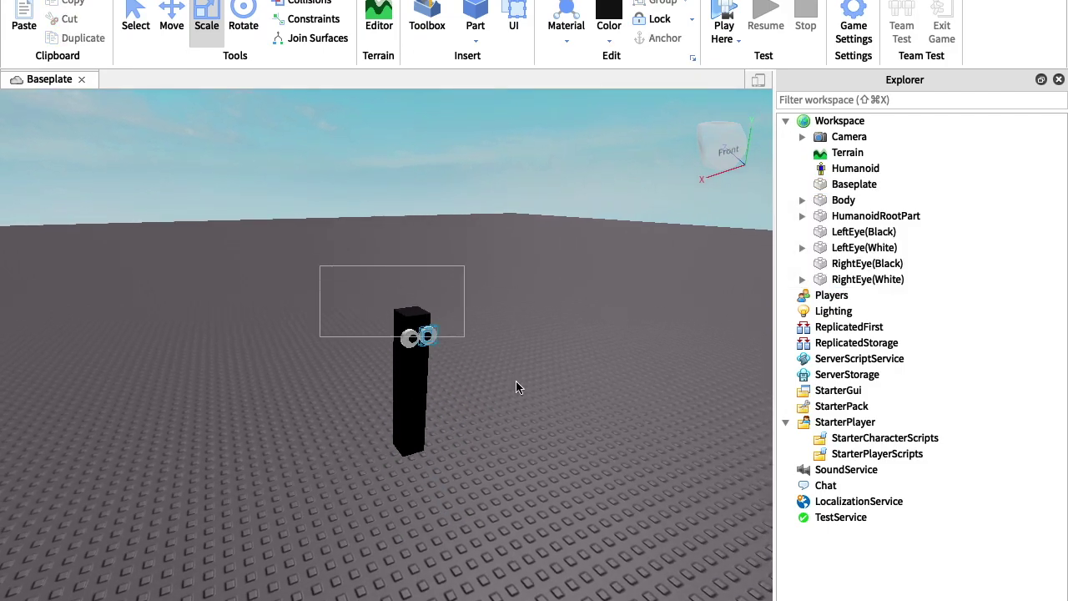
left_click_drag(515, 386, 518, 388)
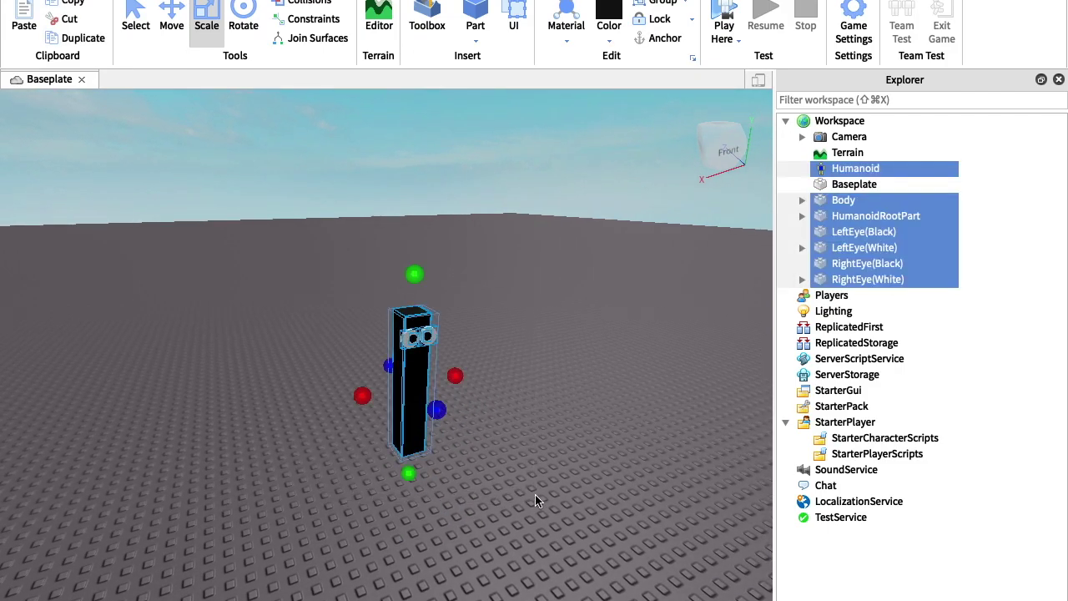
scroll(450, 250, "up", 5)
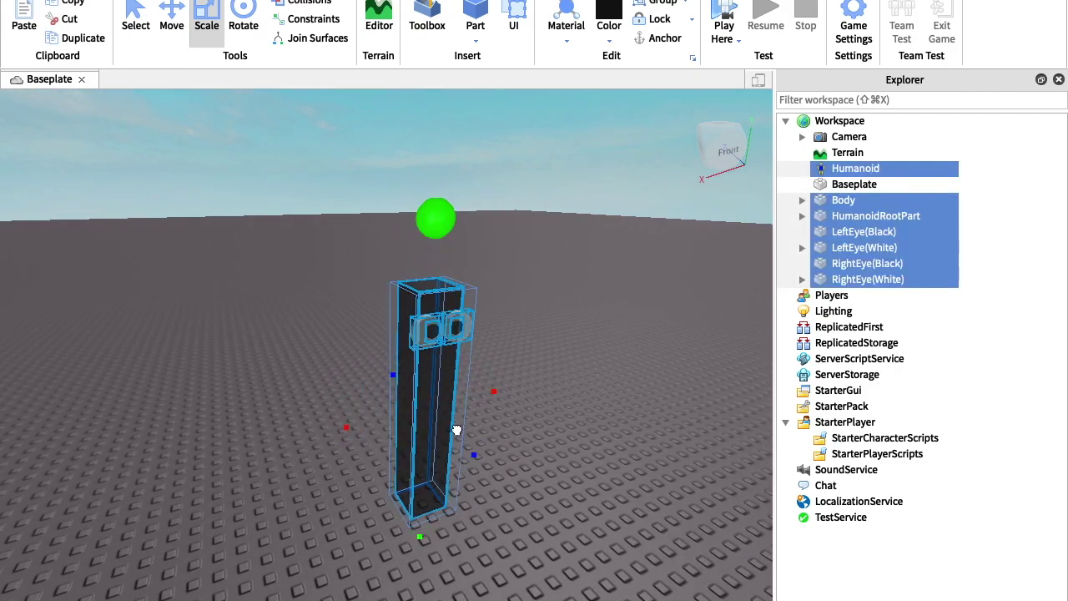
left_click_drag(456, 430, 392, 596)
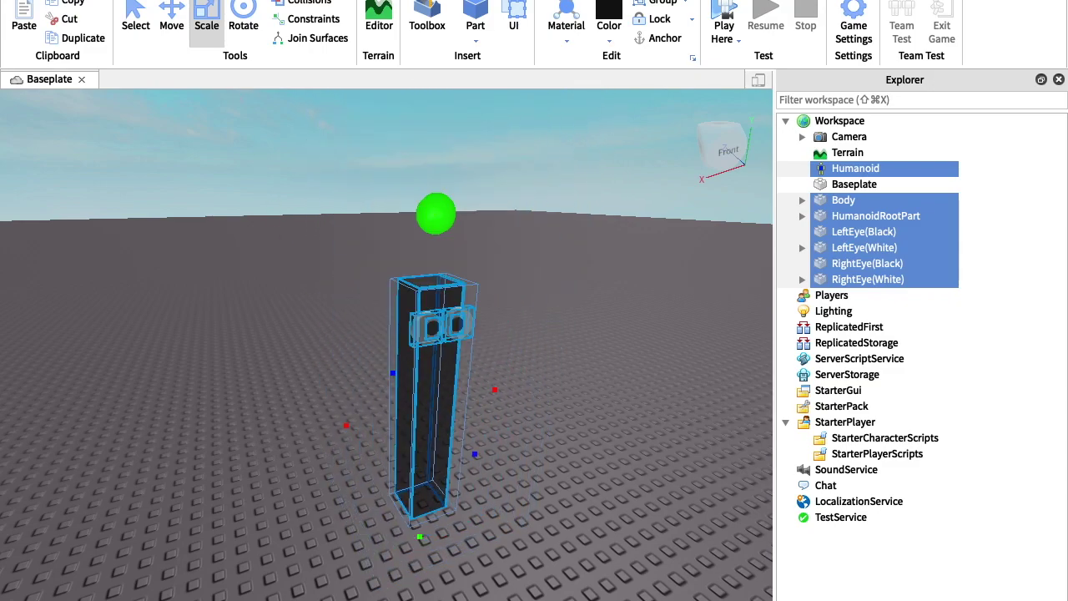
left_click(660, 3)
Step: Examine the regrouped character from the front, both up close and from farther away
key("w")
key("s")
key("d")
key("w")
left_click(369, 239)
key("s")
right_click_drag(369, 238, 345, 234)
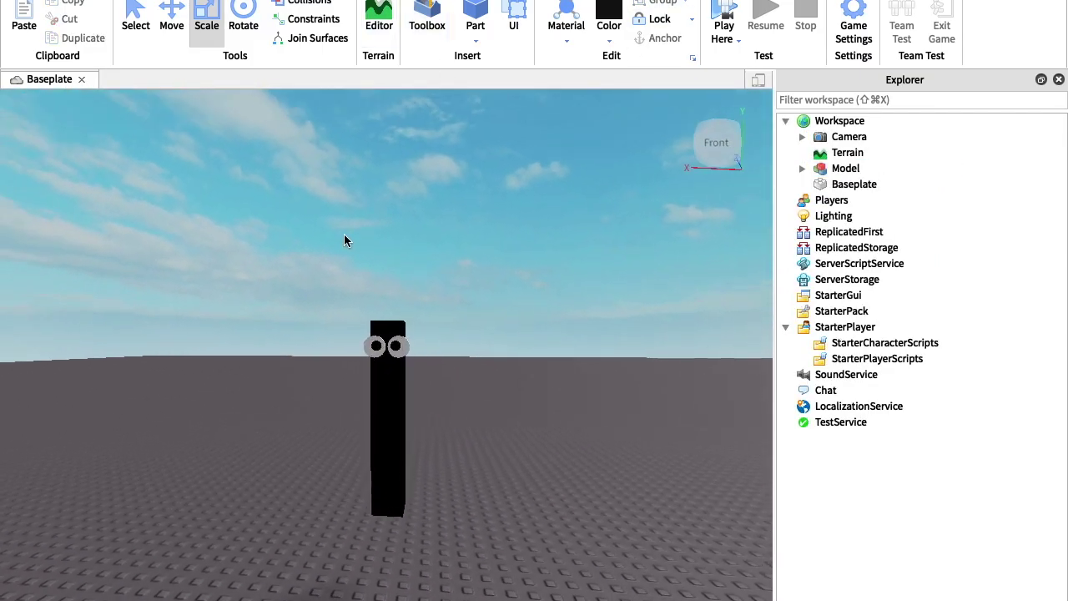
left_click(387, 375)
key("s")
left_click(496, 294)
key("w")
key("s")
left_click(389, 375)
key("w")
left_click_drag(312, 355, 461, 464)
left_click(318, 261)
key("s")
left_click_drag(254, 264, 494, 560)
key("w")
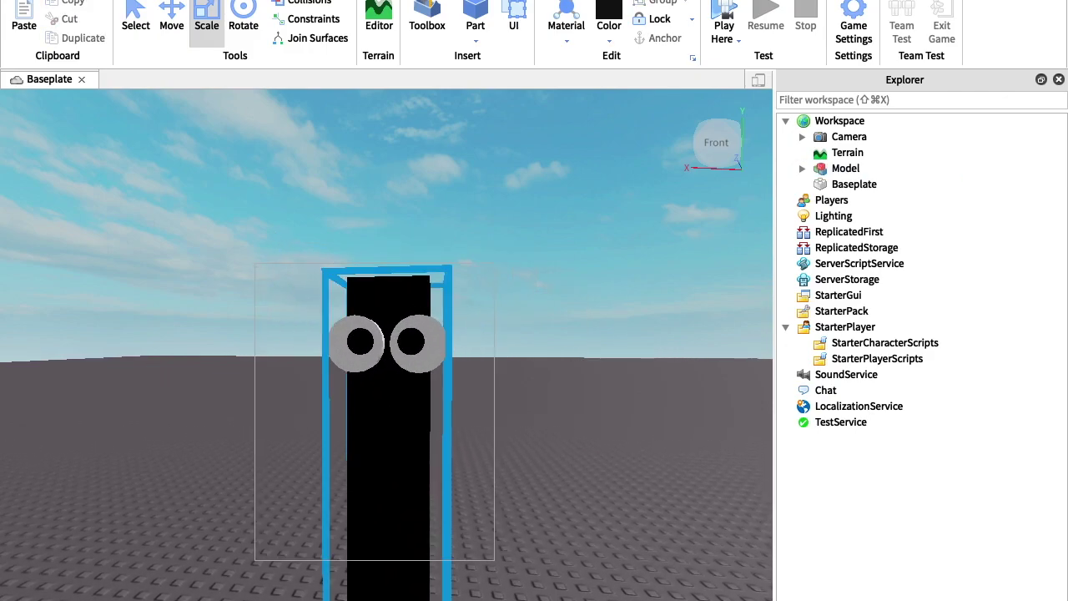
scroll(386, 392, "down", 3)
Step: Rename the regrouped character model in Workspace as StarterCharacter
left_click(386, 401)
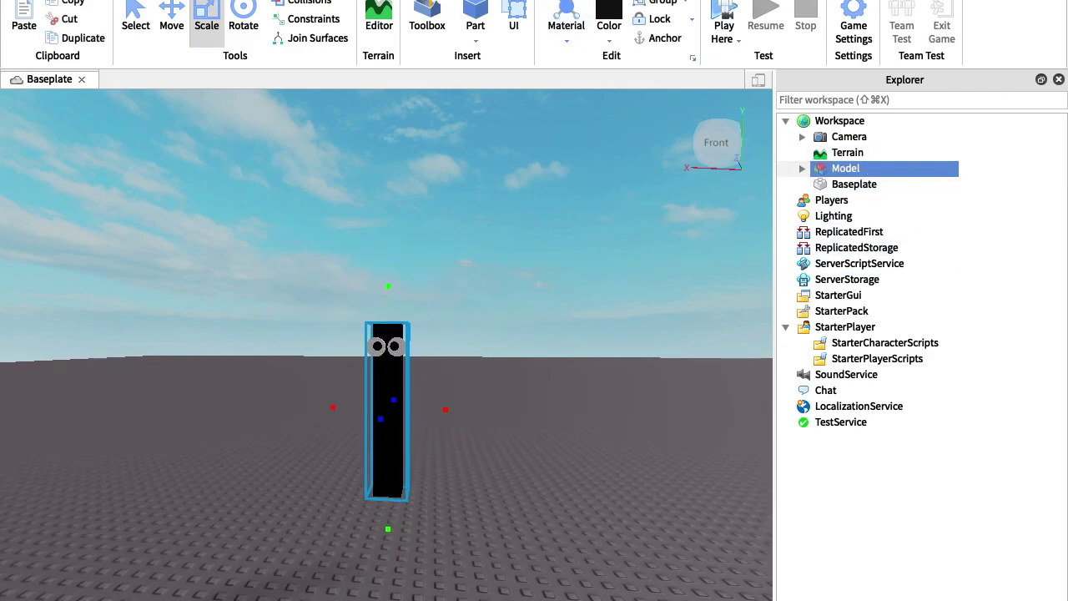
left_click(242, 0)
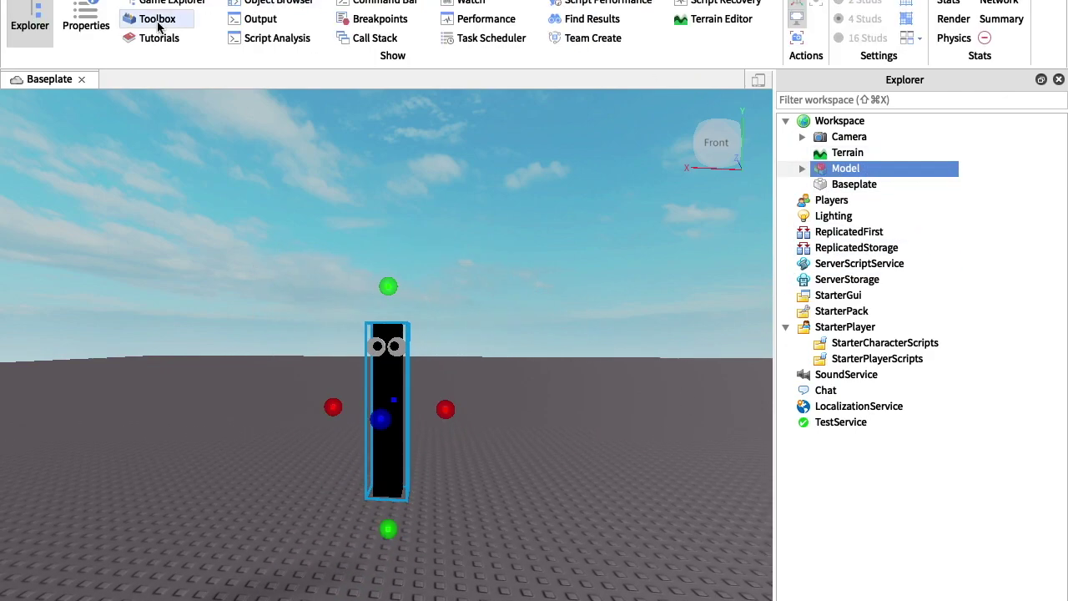
left_click(104, 17)
left_click(913, 427)
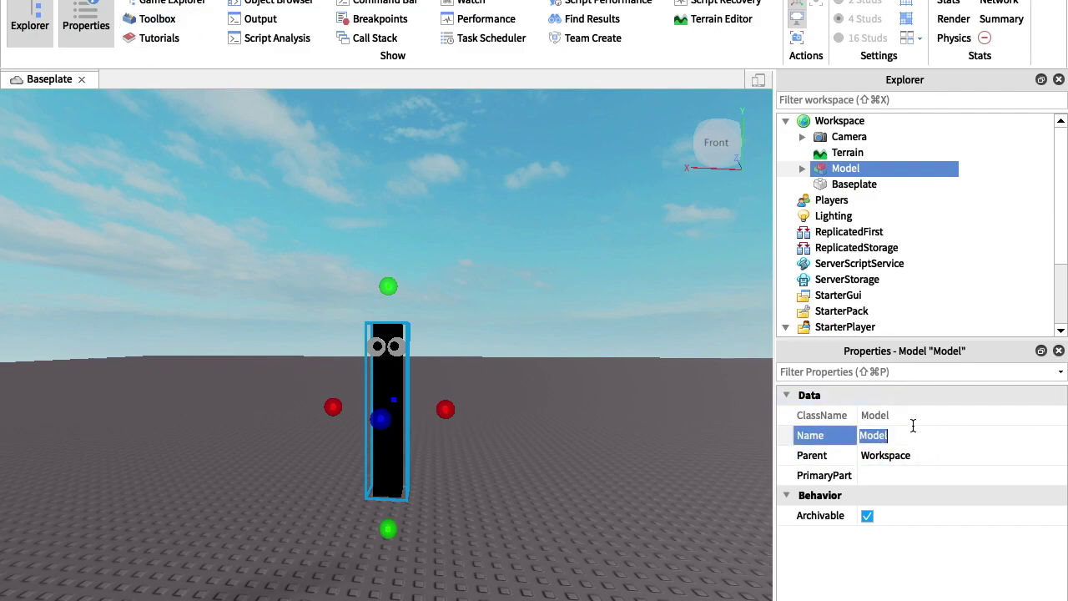
type("StarterCharacter")
key("Return")
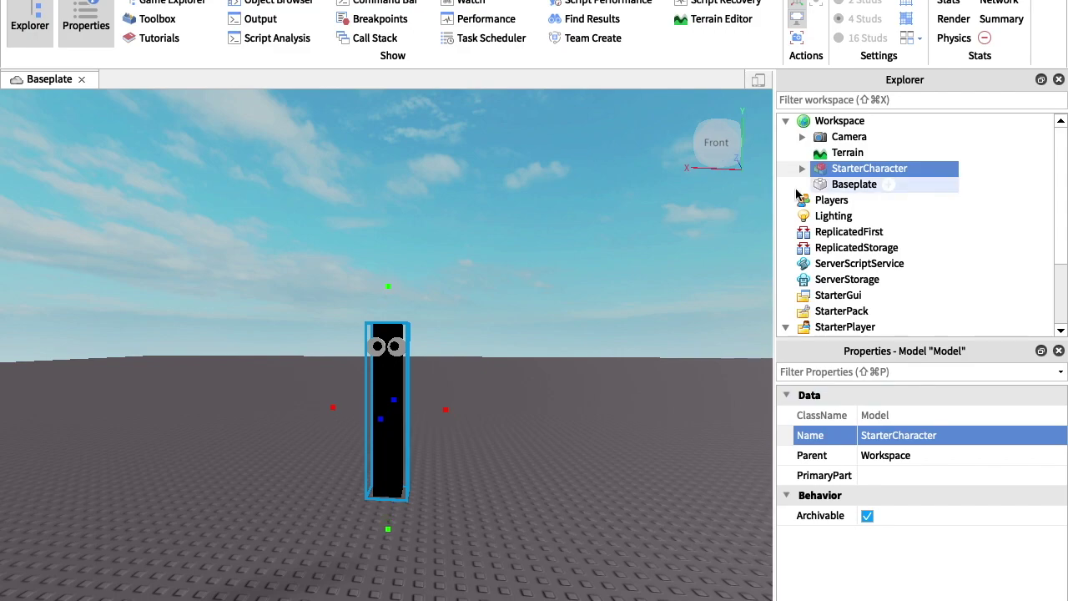
Step: Review the contents of StarterCharacter, including the joints under Body, HumanoidRootPart and LeftEye(White), and look over the character
left_click(801, 167)
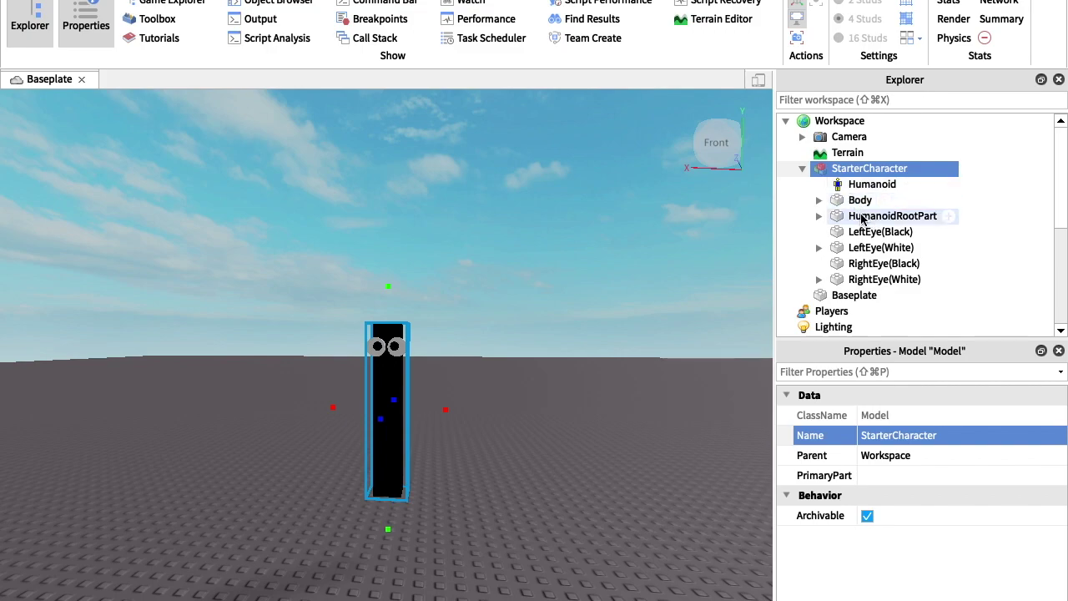
left_click(819, 200)
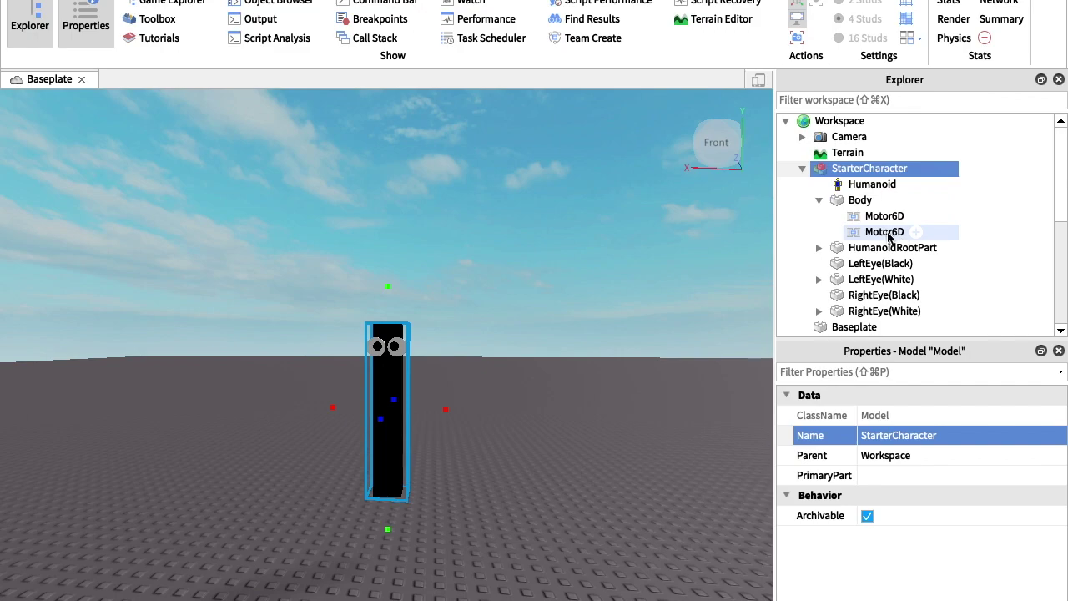
left_click(818, 200)
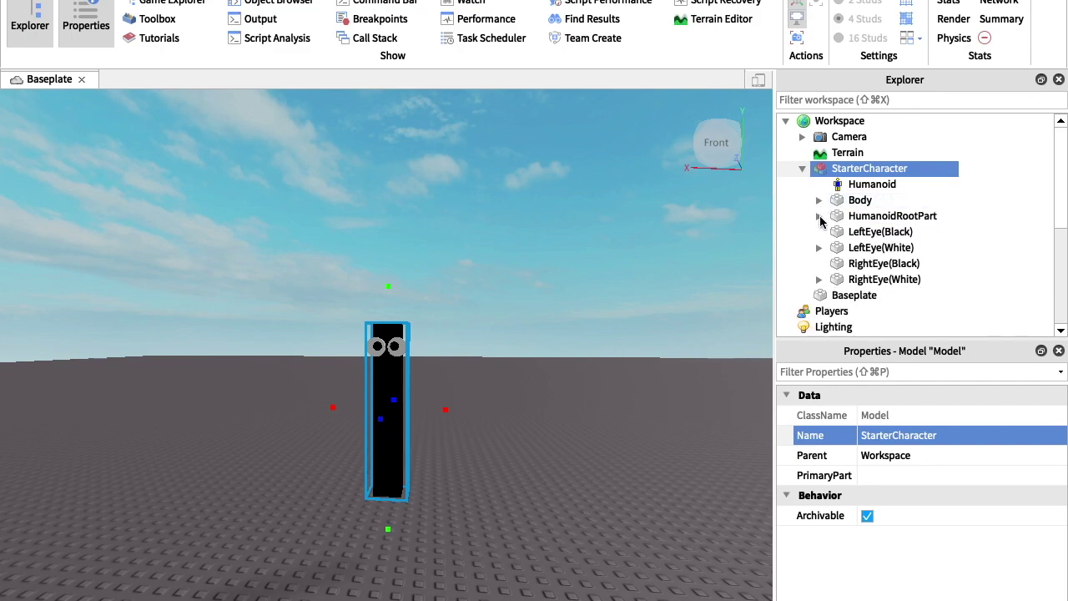
left_click(818, 216)
left_click(818, 216)
left_click(818, 247)
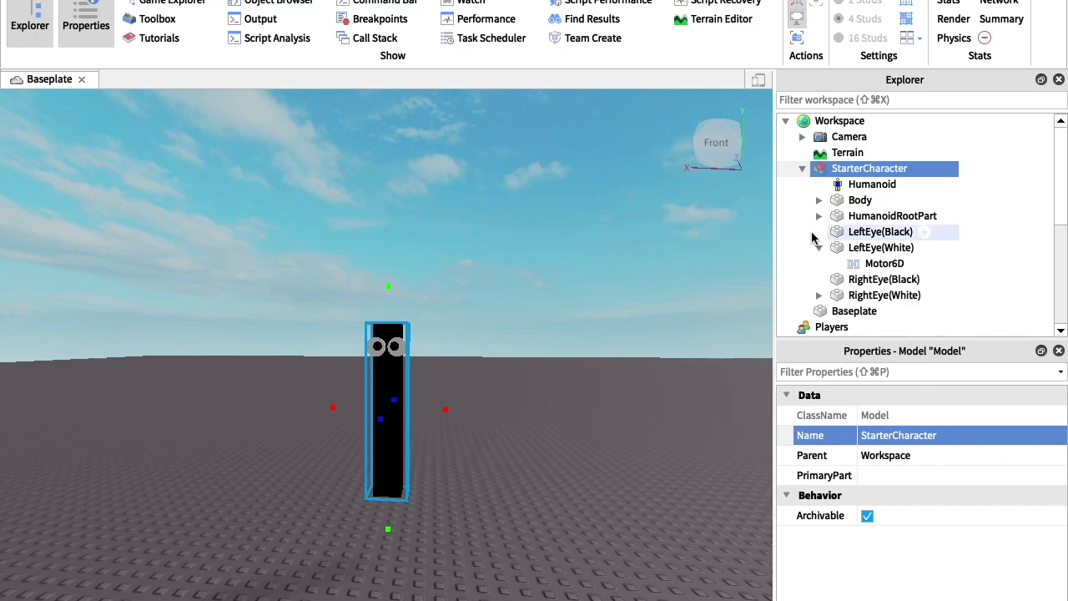
left_click(489, 512)
right_click_drag(489, 512, 488, 512)
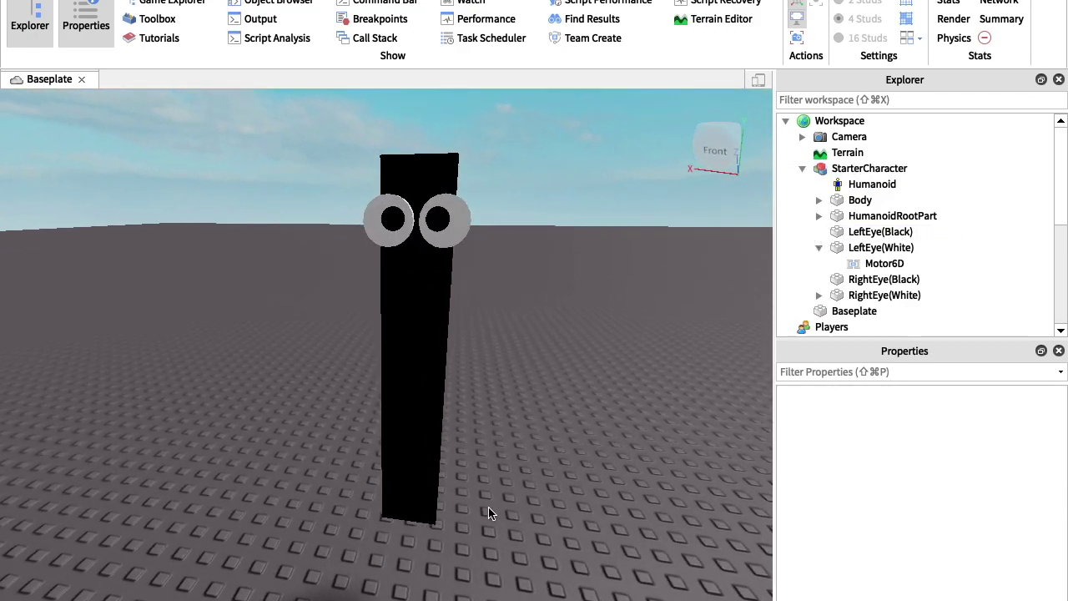
scroll(490, 513, "down", 1)
scroll(490, 513, "down", 2)
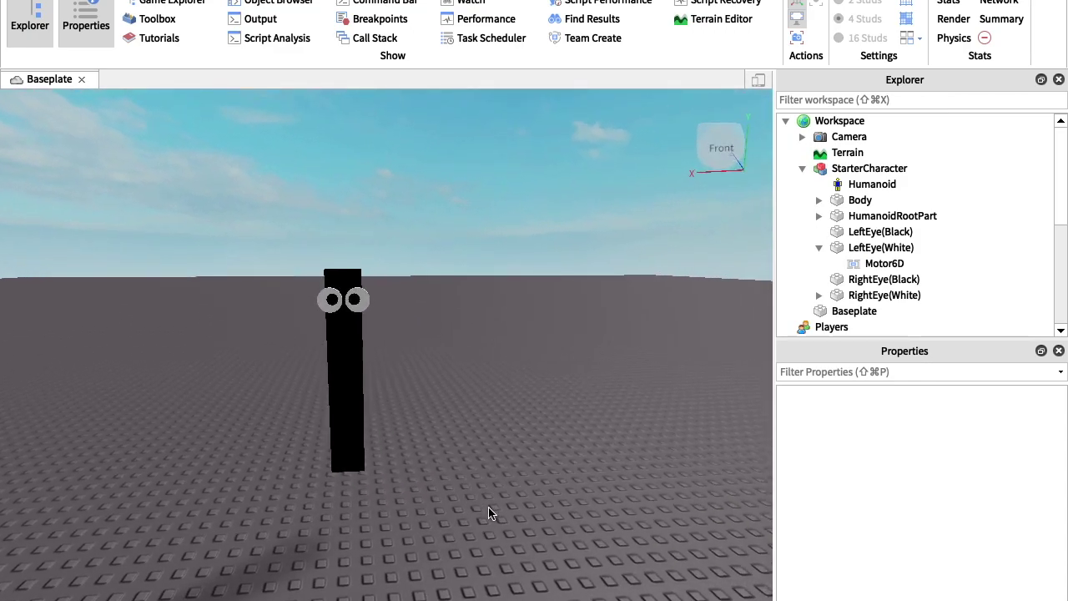
scroll(490, 513, "down", 3)
Step: Playtest with StarterCharacter in Workspace, walk the avatar toward the black character and stop the test
left_click(171, 2)
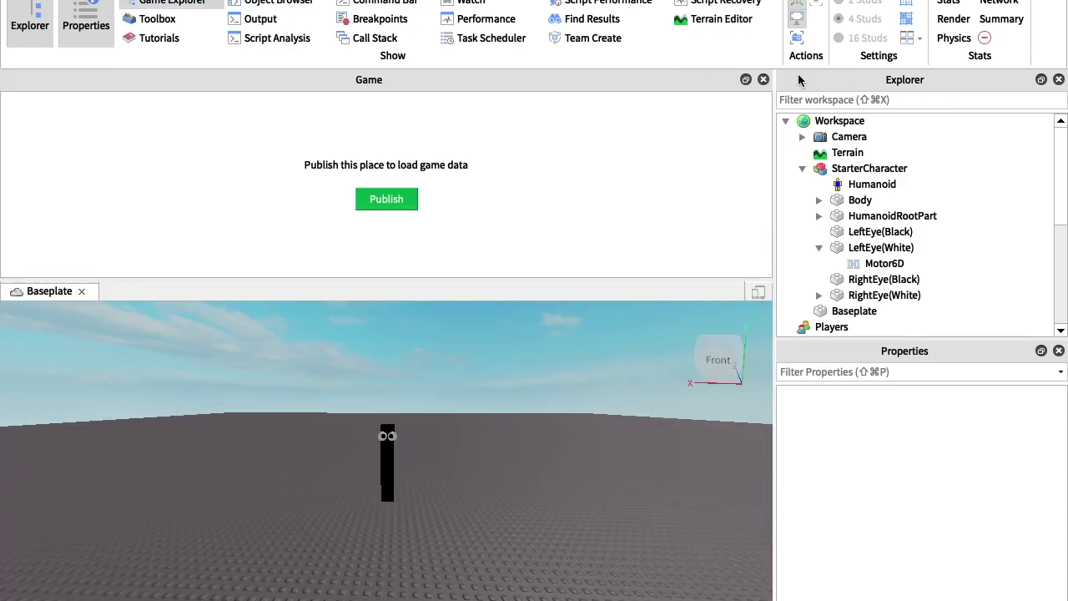
left_click(763, 80)
left_click(450, 0)
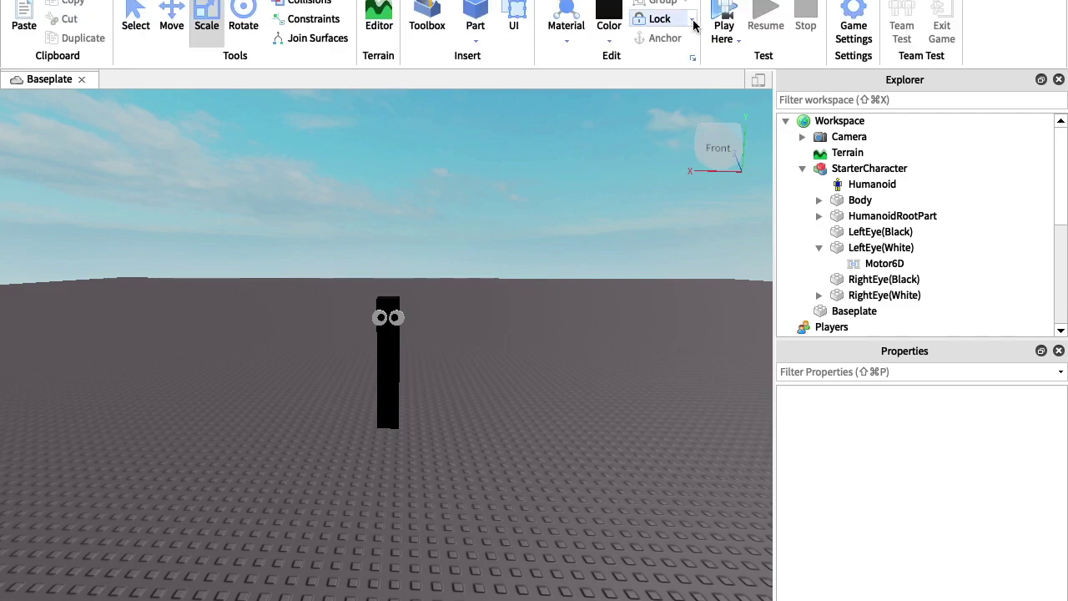
left_click(724, 15)
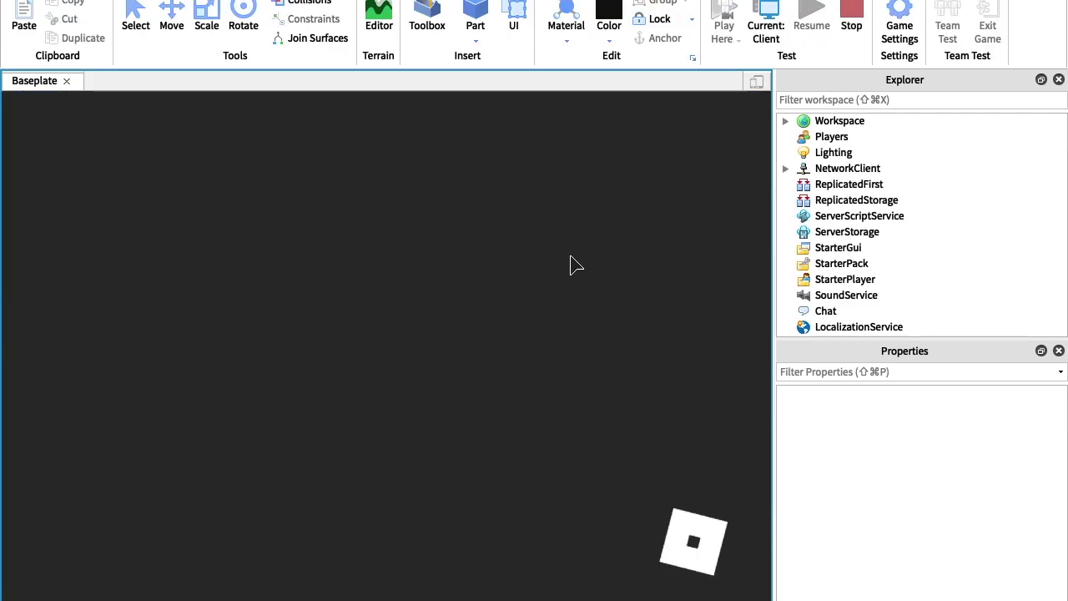
key("w")
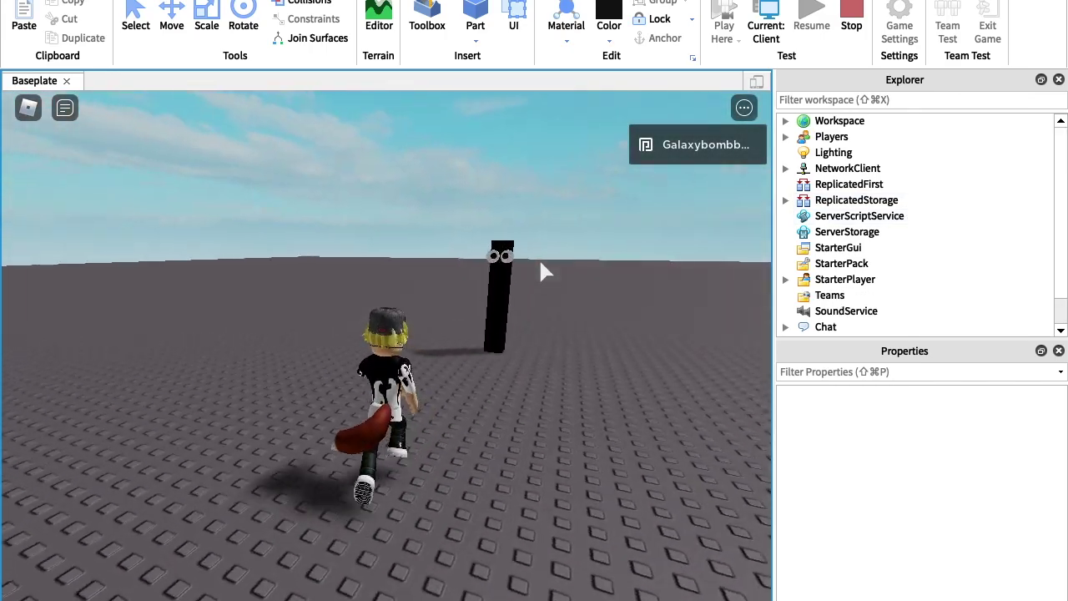
left_click(851, 25)
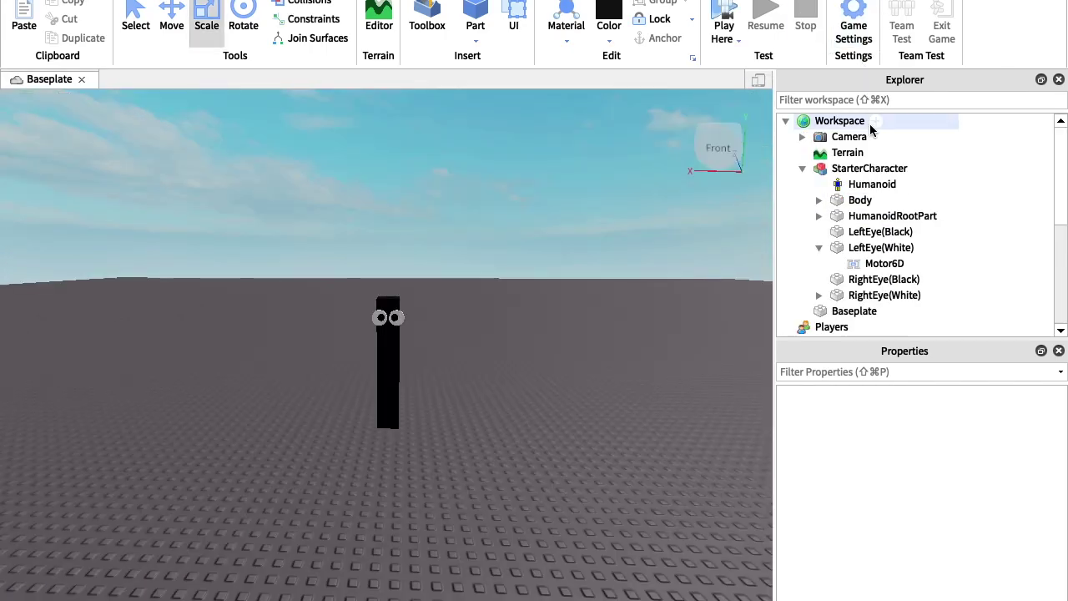
Step: Move StarterCharacter from Workspace into StarterPlayer
left_click(844, 172)
left_click(801, 169)
left_click_drag(834, 168, 844, 280)
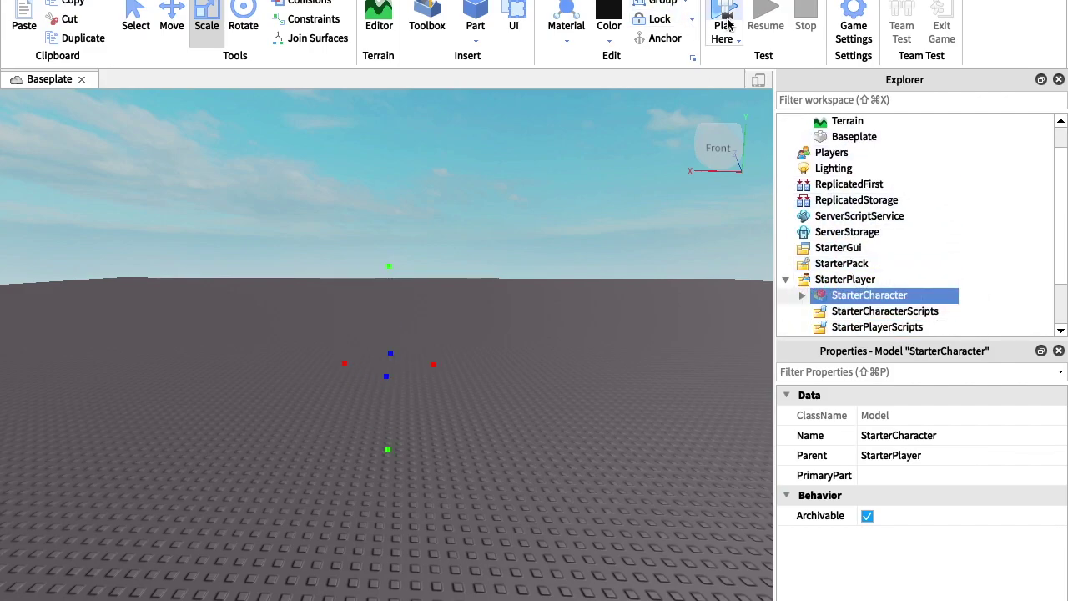
Step: Playtest as the black character, walk and jump with it while viewing it from several distances, then stop the test
left_click(726, 16)
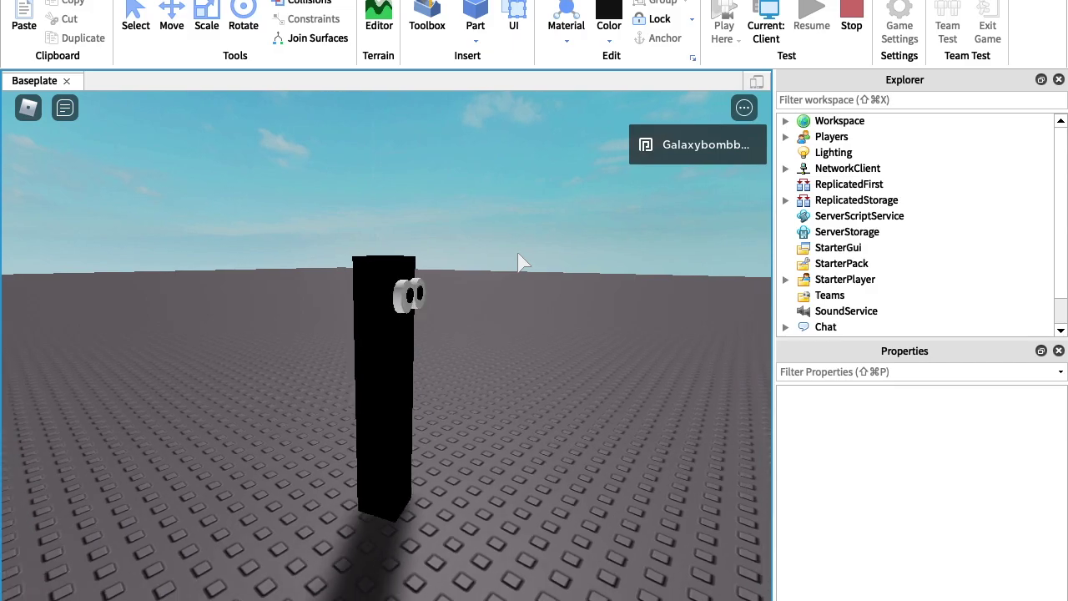
key("d")
right_click_drag(517, 253, 517, 254)
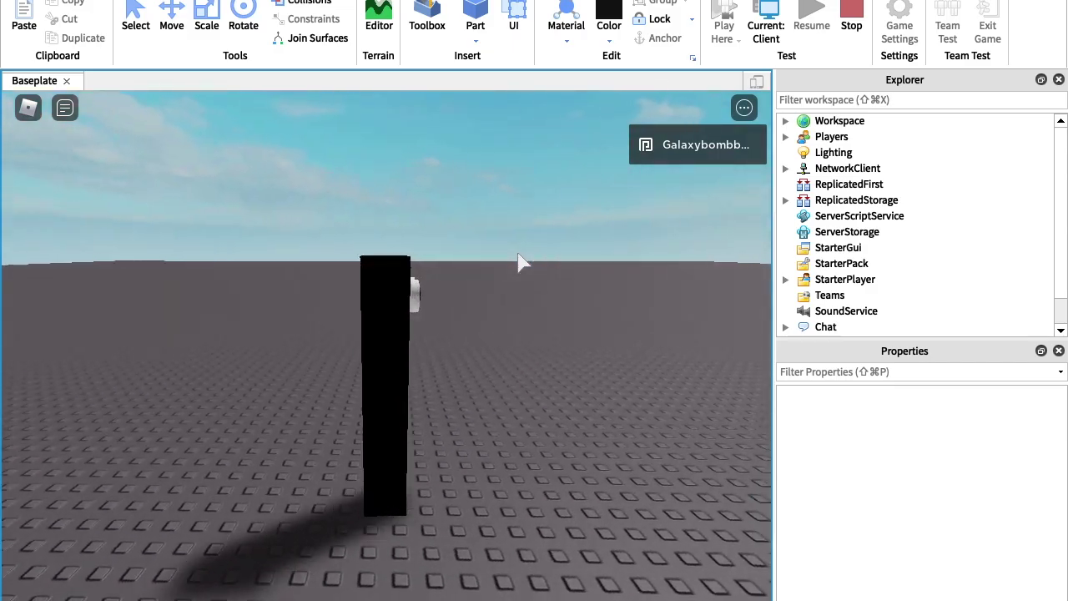
key("space")
scroll(517, 252, "up", 4)
key("s")
scroll(511, 247, "down", 10)
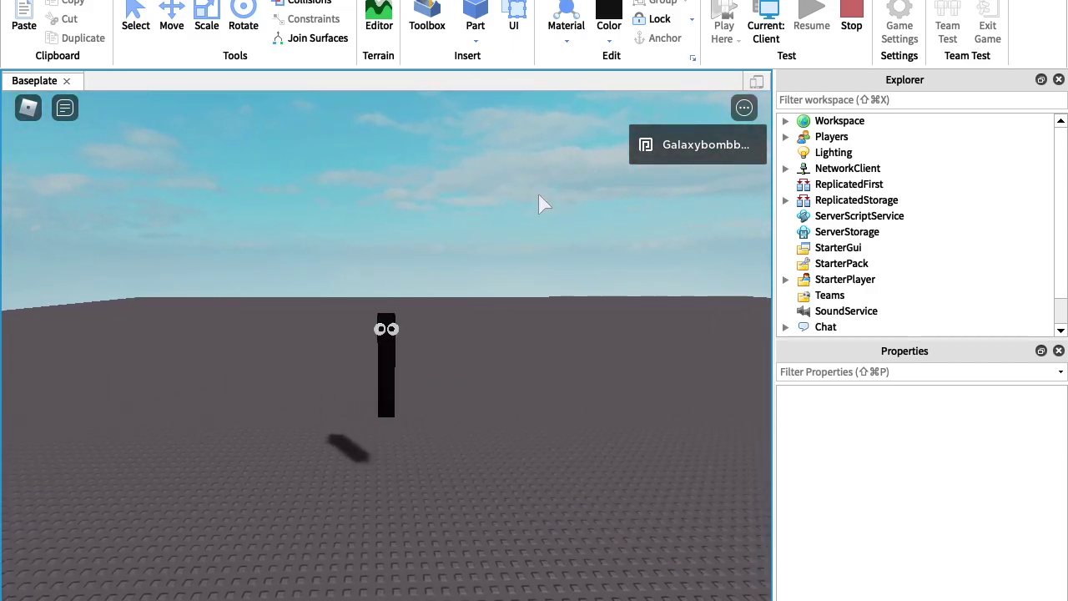
left_click(837, 17)
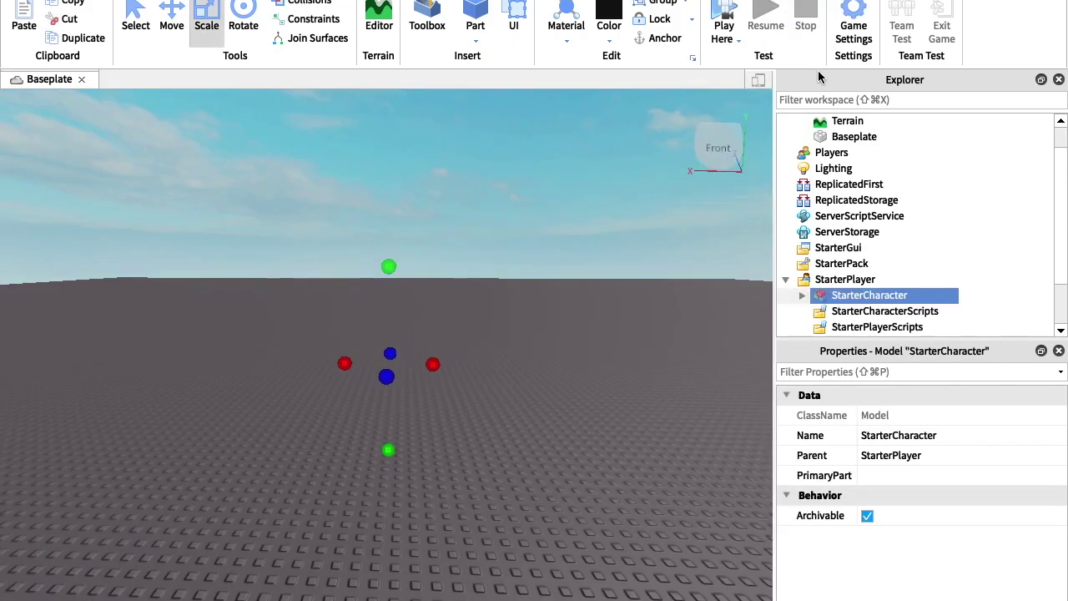
Step: Set both HealthDisplayDistance and NameDisplayDistance to 0 on the Humanoid inside StarterPlayer's StarterCharacter
left_click(802, 296)
scroll(813, 280, "down", 1)
left_click(834, 266)
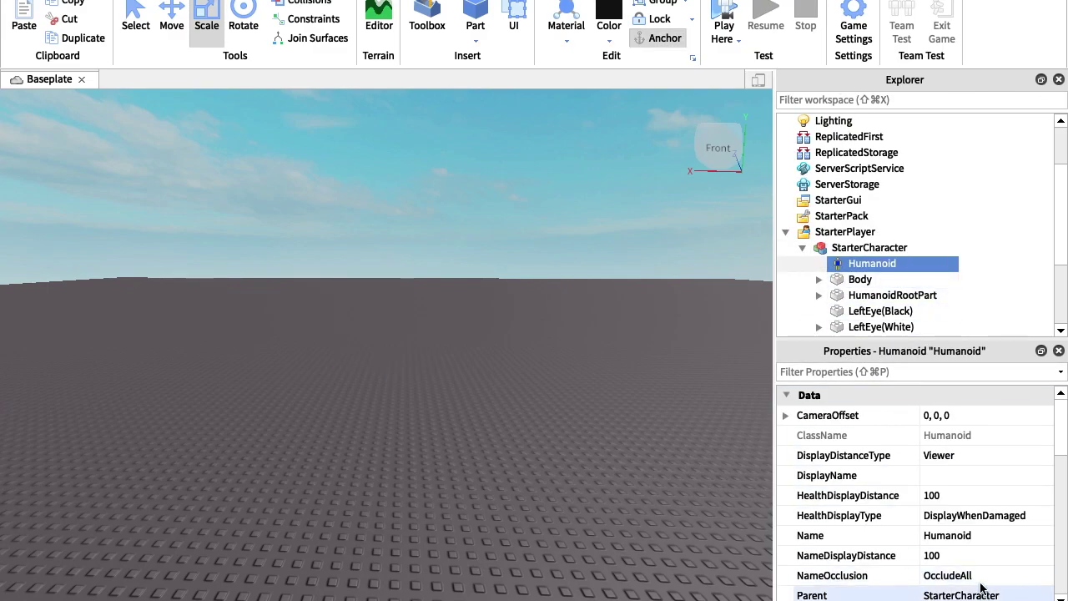
scroll(979, 551, "down", 2)
left_click(961, 437)
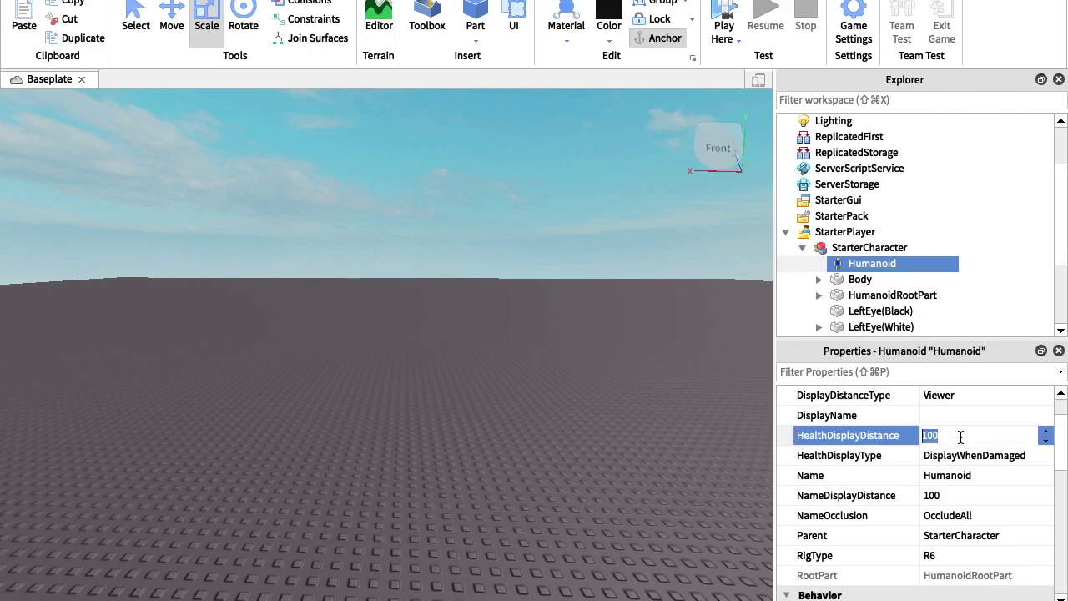
type("0")
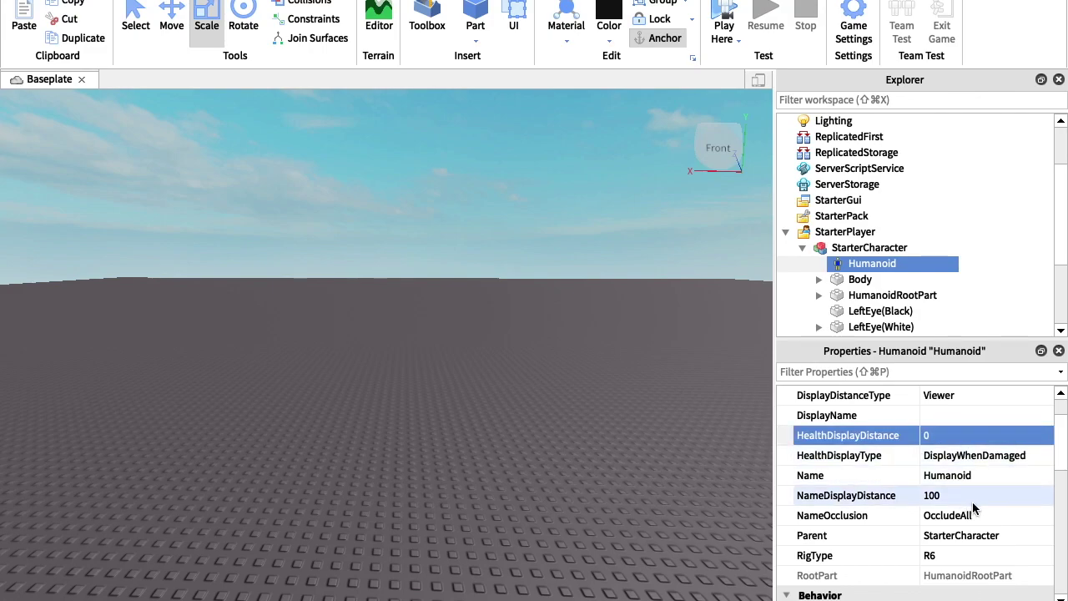
left_click(970, 498)
key("Return")
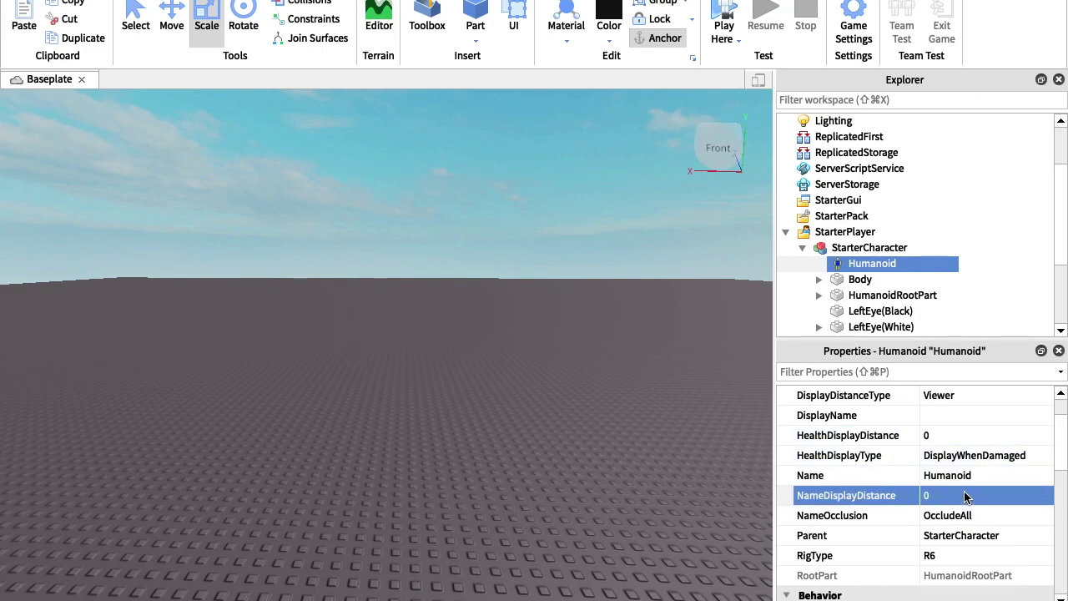
scroll(965, 492, "down", 2)
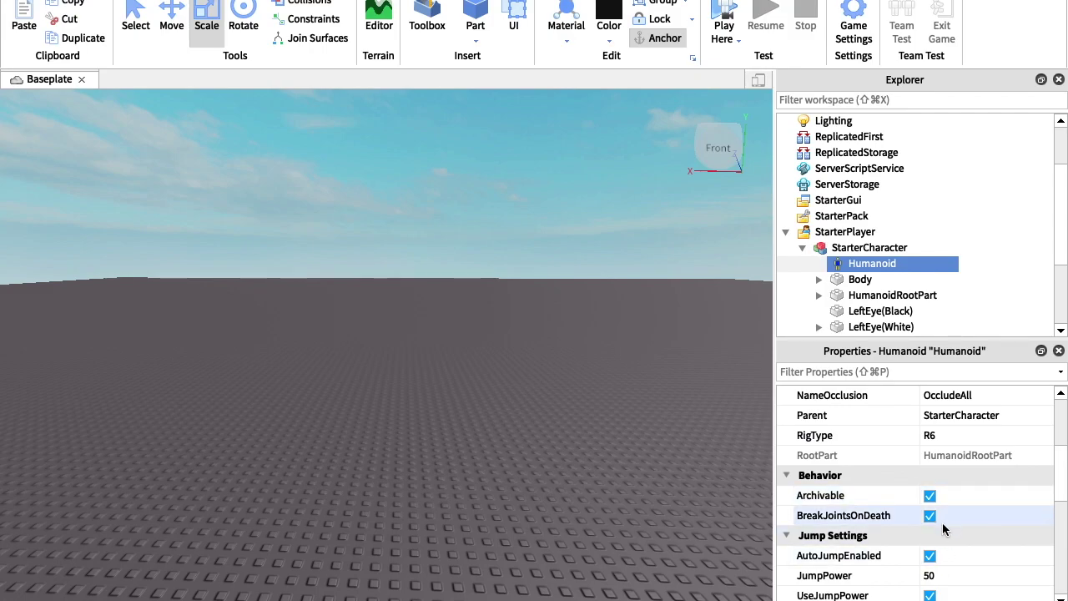
Step: Disable UseJumpPower, set JumpHeight to 0 and disable AutoJumpEnabled in the Humanoid's jump settings
scroll(938, 538, "down", 1)
left_click(944, 535)
left_click(947, 515)
type("0")
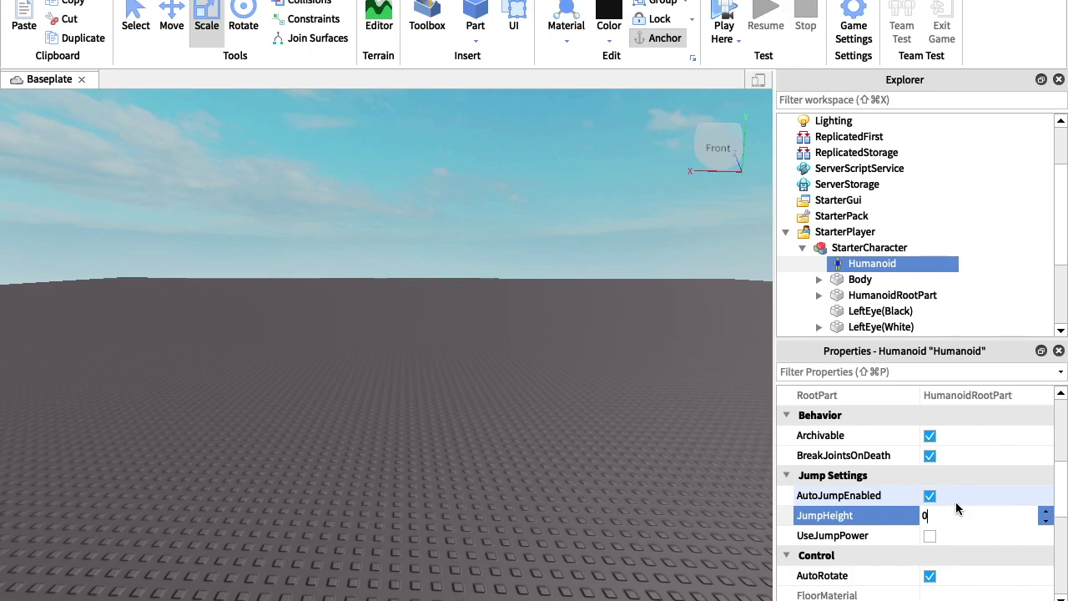
key("Return")
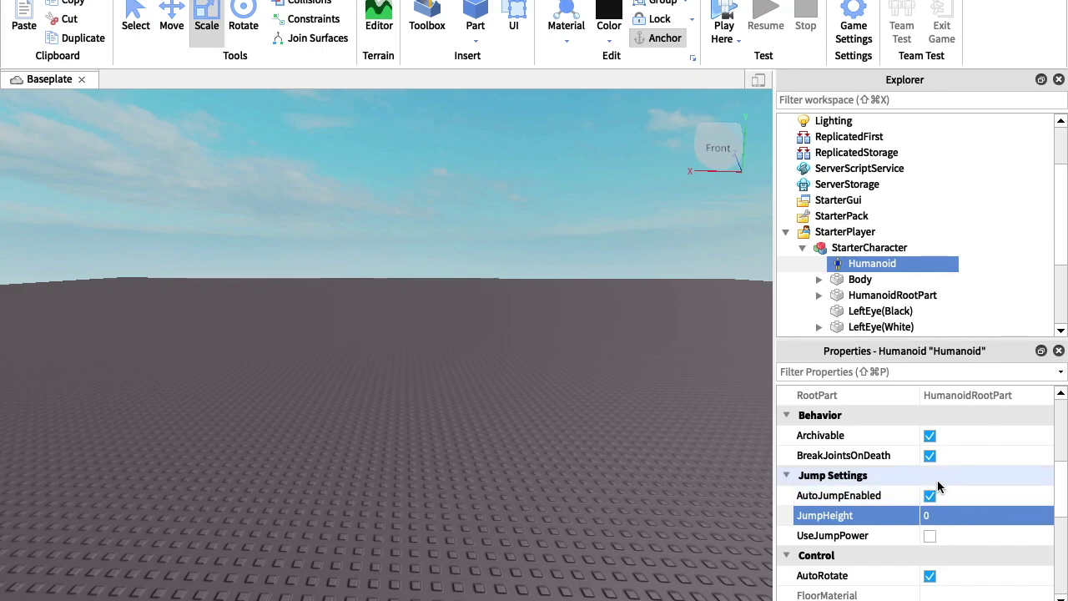
left_click(931, 496)
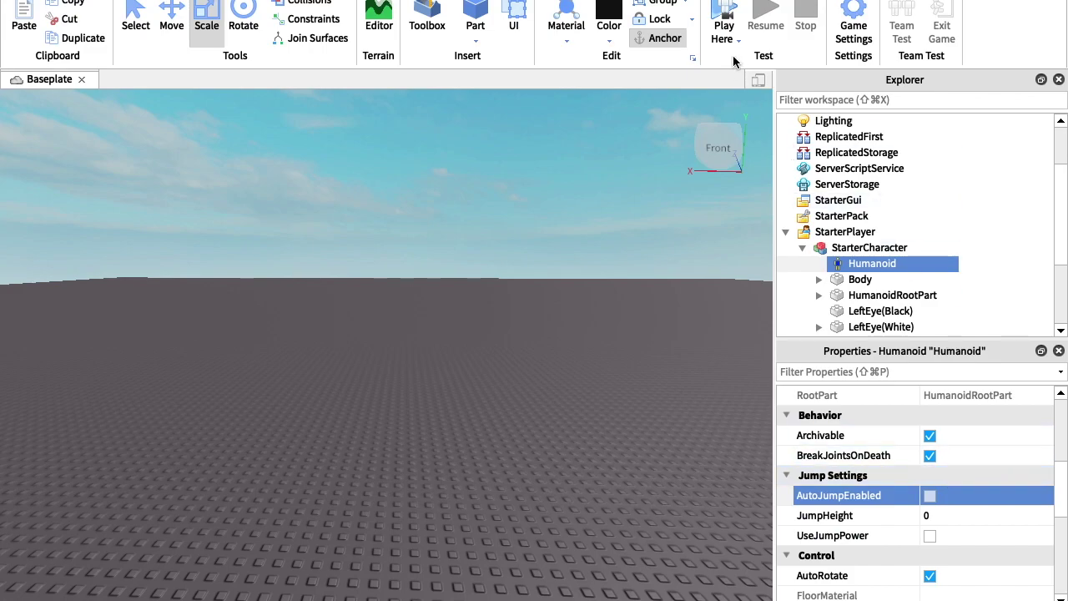
Step: Playtest the black character with the changed jump settings, view it from the front and stop the test
scroll(905, 470, "down", 3)
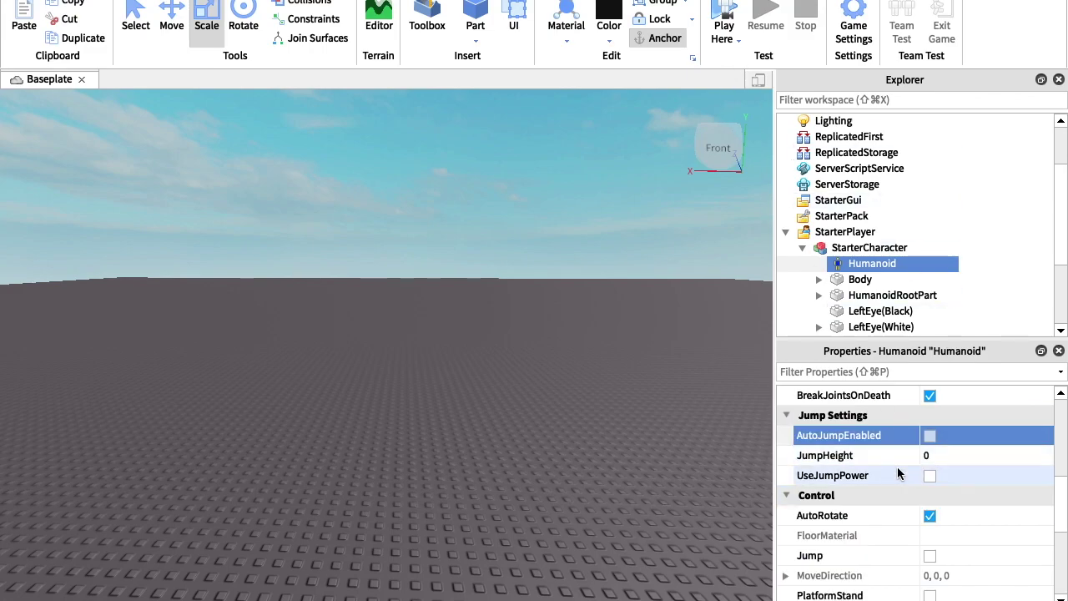
scroll(891, 462, "down", 3)
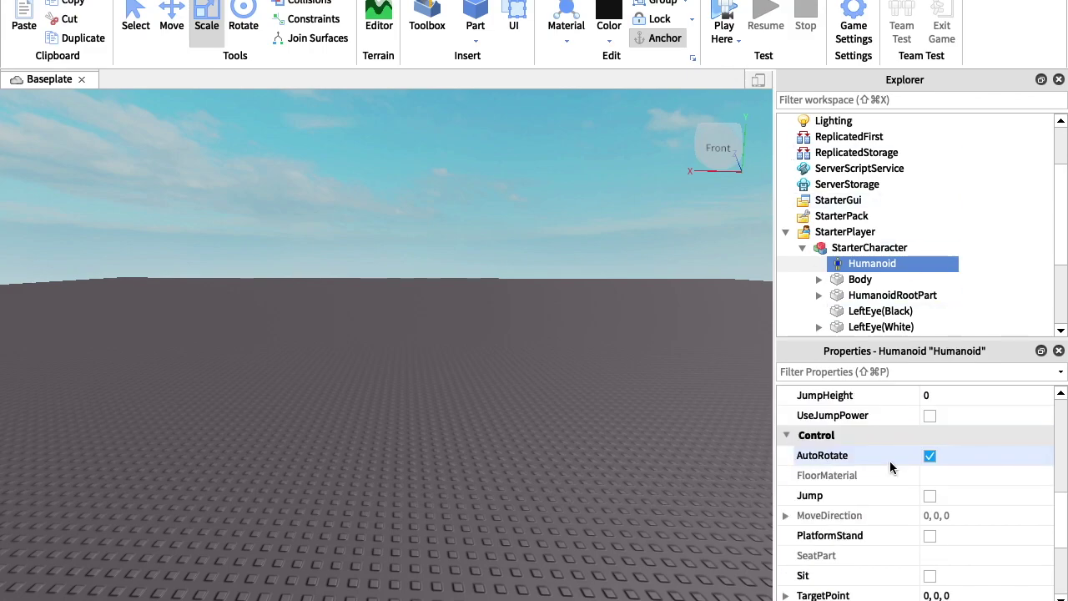
left_click(724, 29)
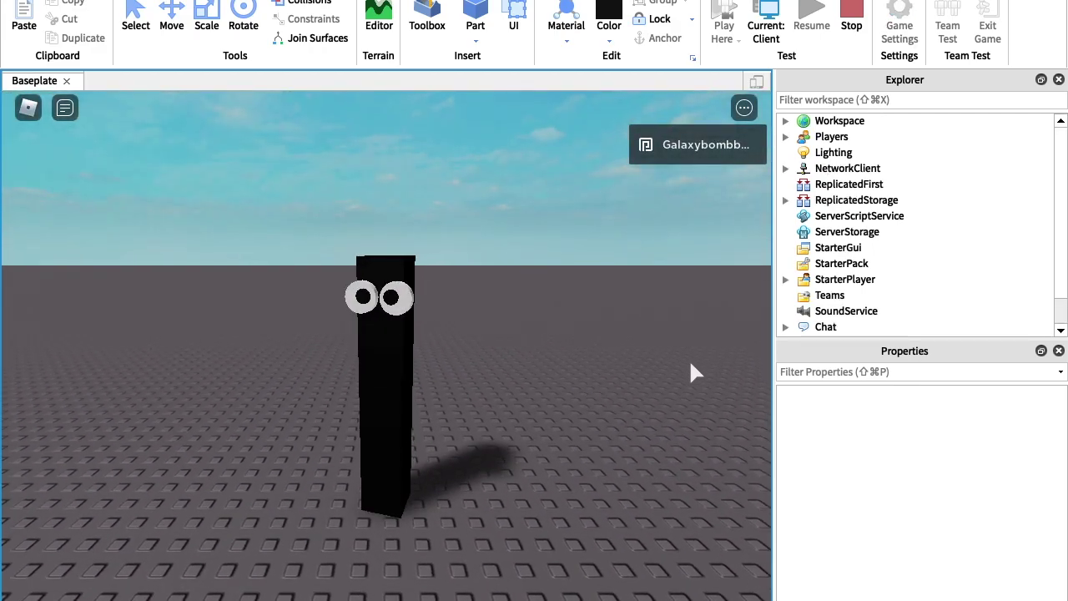
right_click_drag(690, 363, 690, 364)
left_click(851, 25)
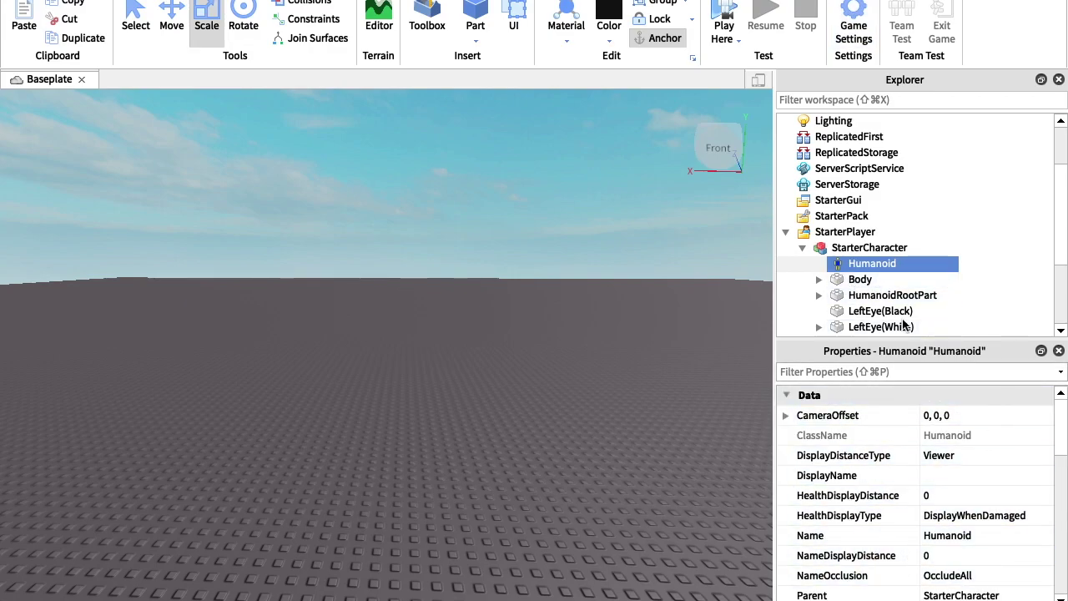
Step: Set WalkSpeed to 0 on the StarterCharacter's Humanoid
scroll(949, 464, "down", 3)
scroll(949, 464, "down", 9)
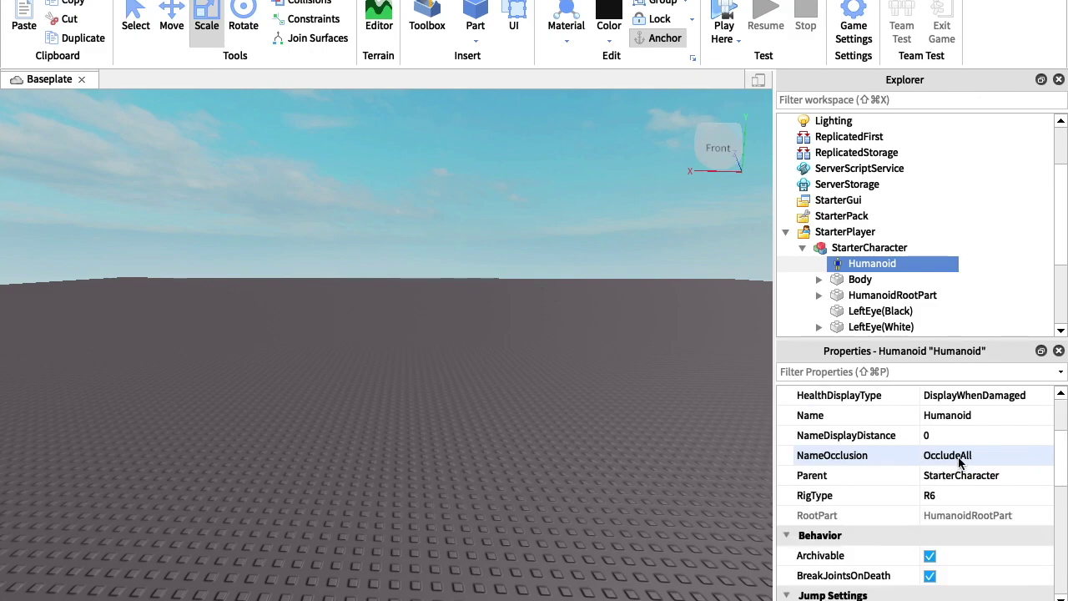
scroll(916, 509, "down", 15)
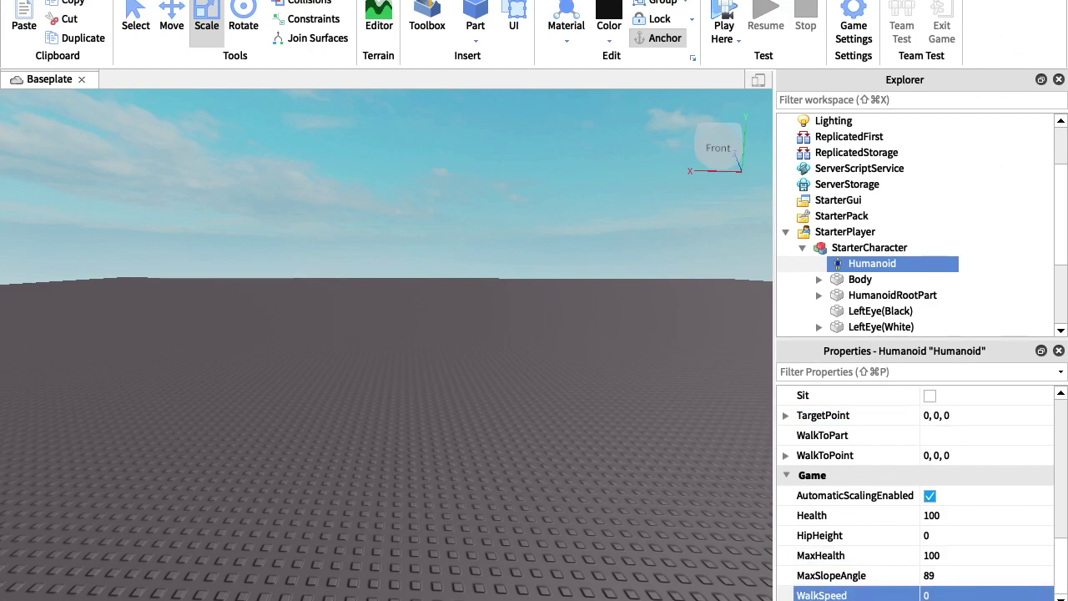
Step: Start a playtest and move StarterCharacter from StarterPlayer into Workspace while the test is running
left_click(724, 9)
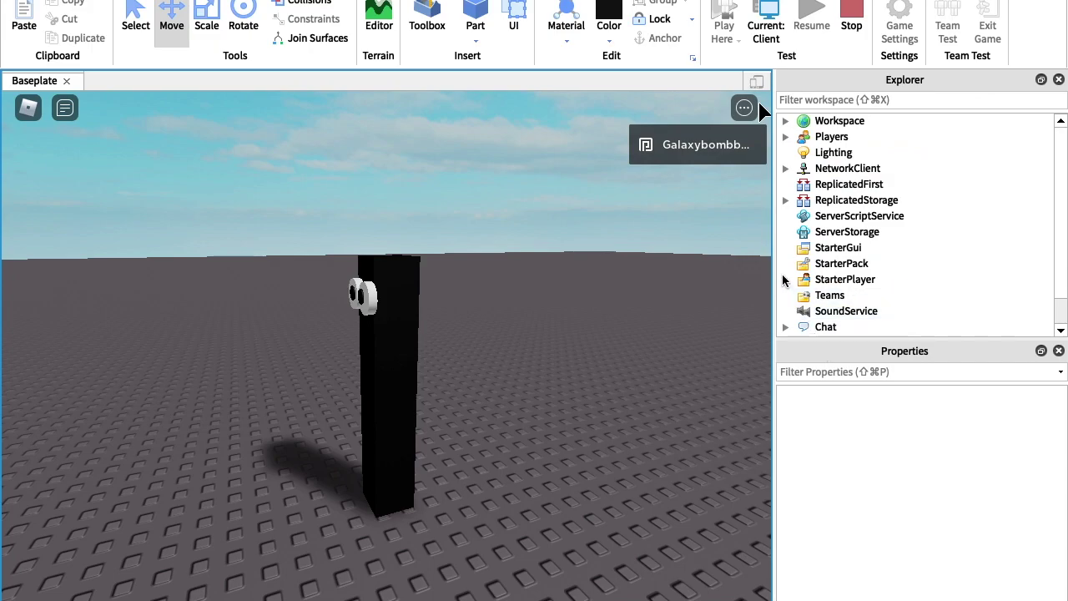
left_click(823, 297)
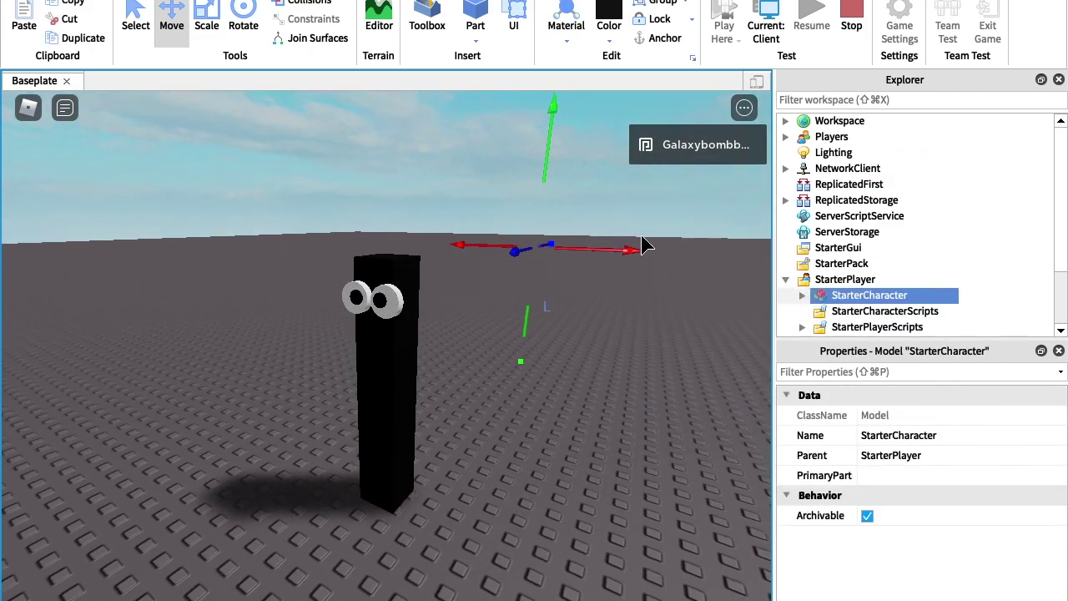
left_click_drag(845, 197, 821, 121)
Step: Duplicate StarterCharacter repeatedly and move the copies into a long curved line across the baseplate around the player
left_click_drag(314, 484, 367, 597)
left_click_drag(374, 501, 313, 495)
left_click_drag(428, 393, 438, 471)
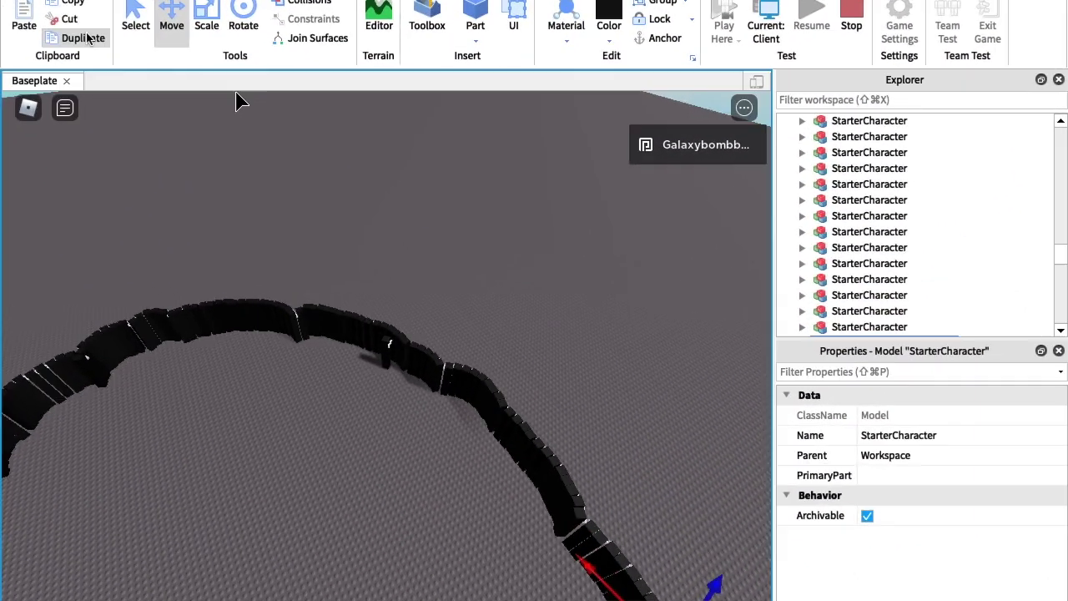
key("super+d")
key("super+d")
key("super+d")
right_click_drag(415, 270, 416, 270)
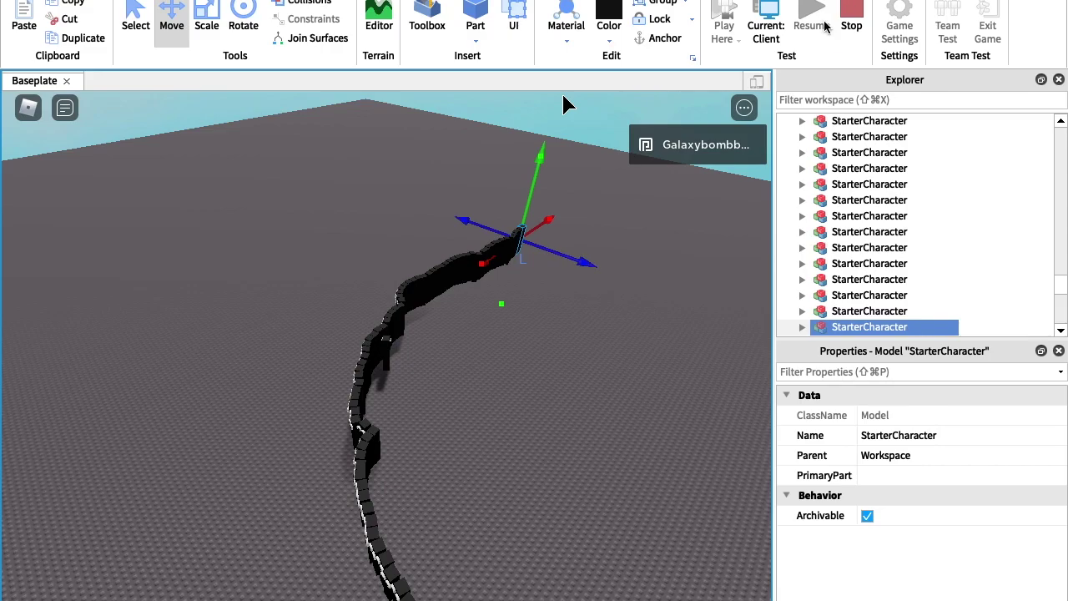
right_click_drag(627, 284, 627, 284)
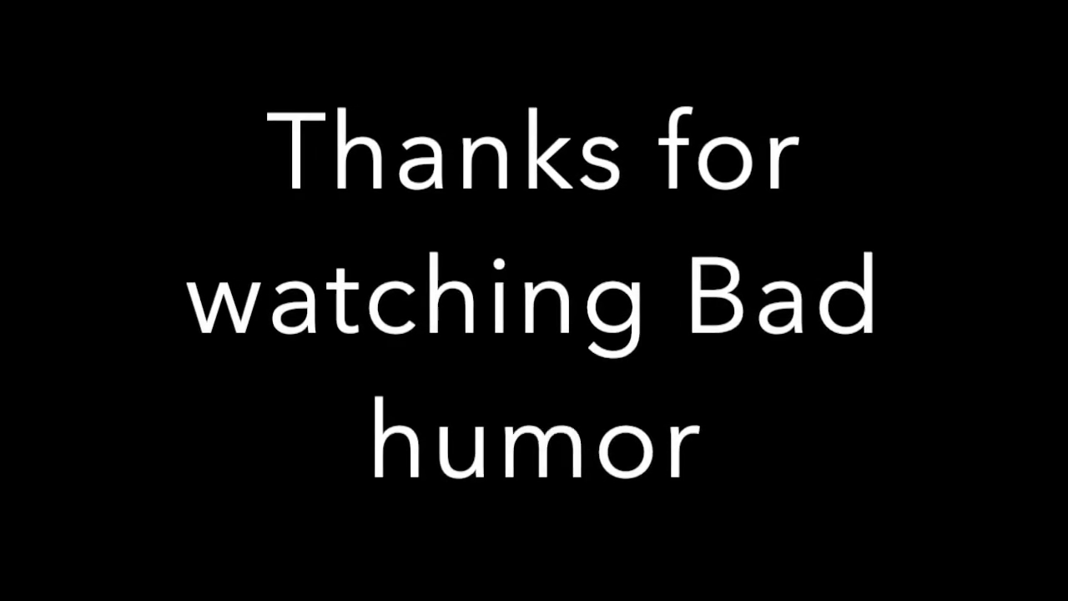